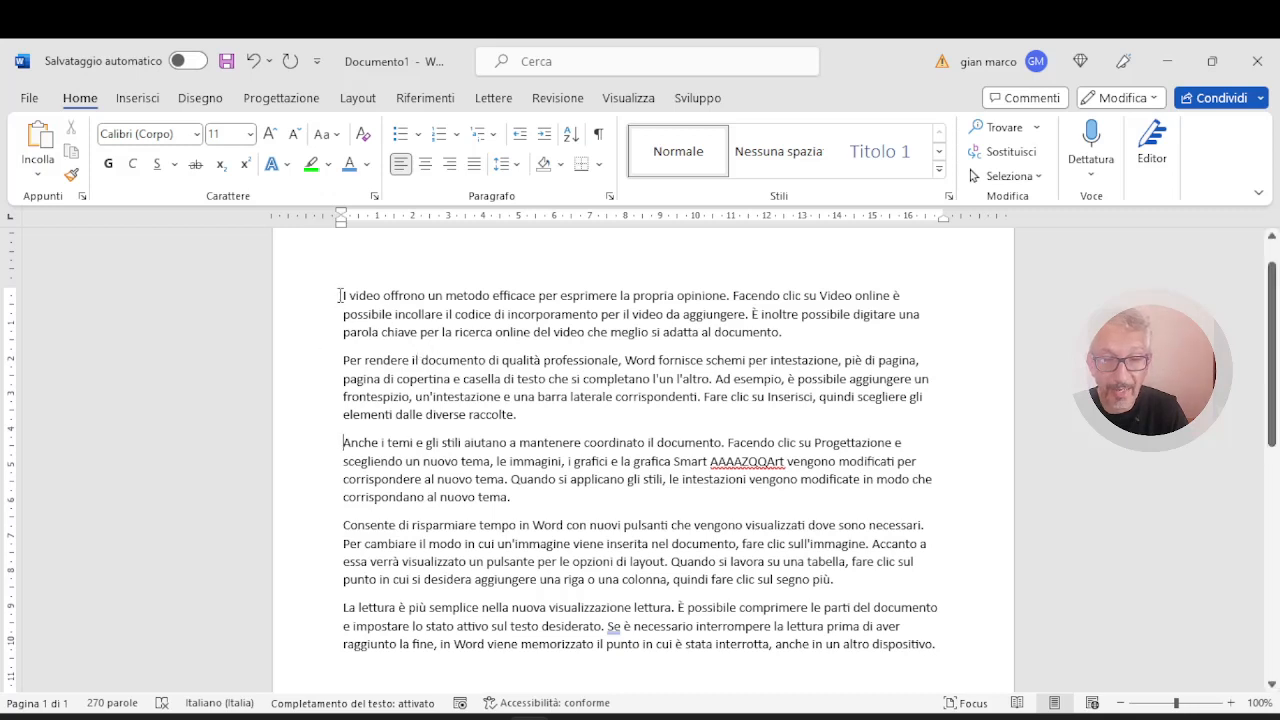
- Make the third paragraph, beginning "Anche i temi", bold and highlight it in green
drag(341, 295, 780, 332)
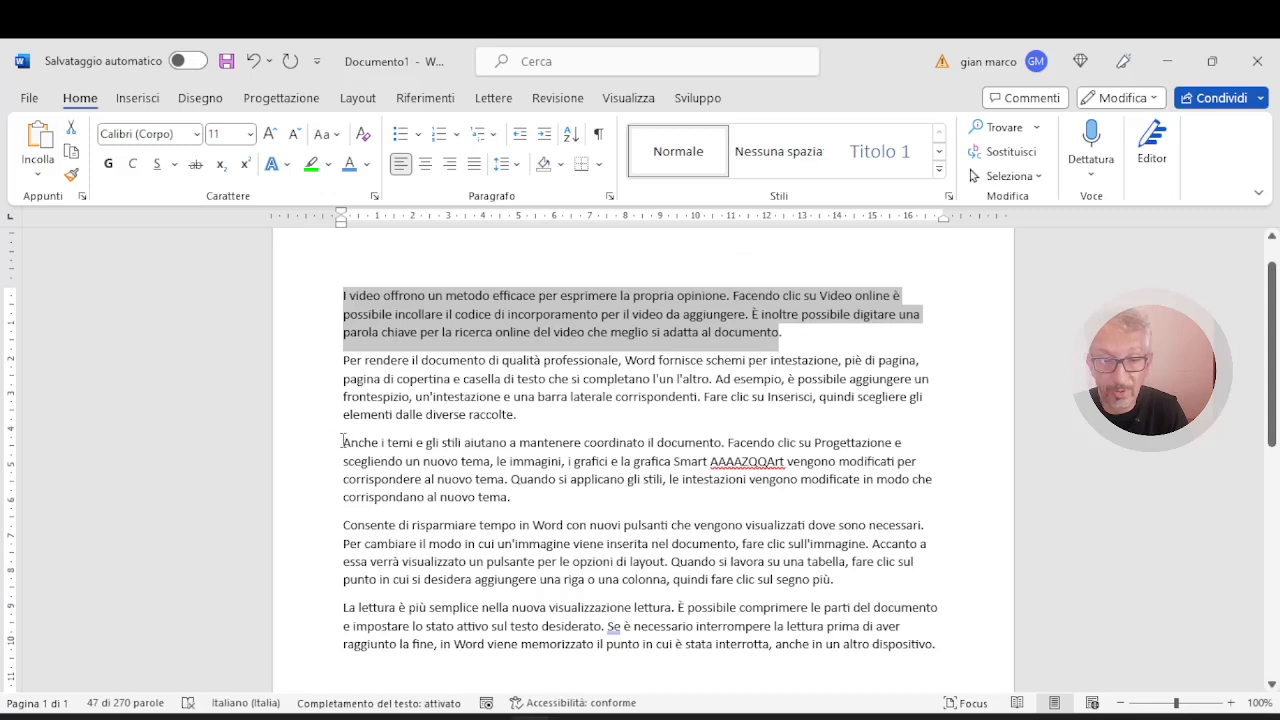
drag(343, 441, 510, 500)
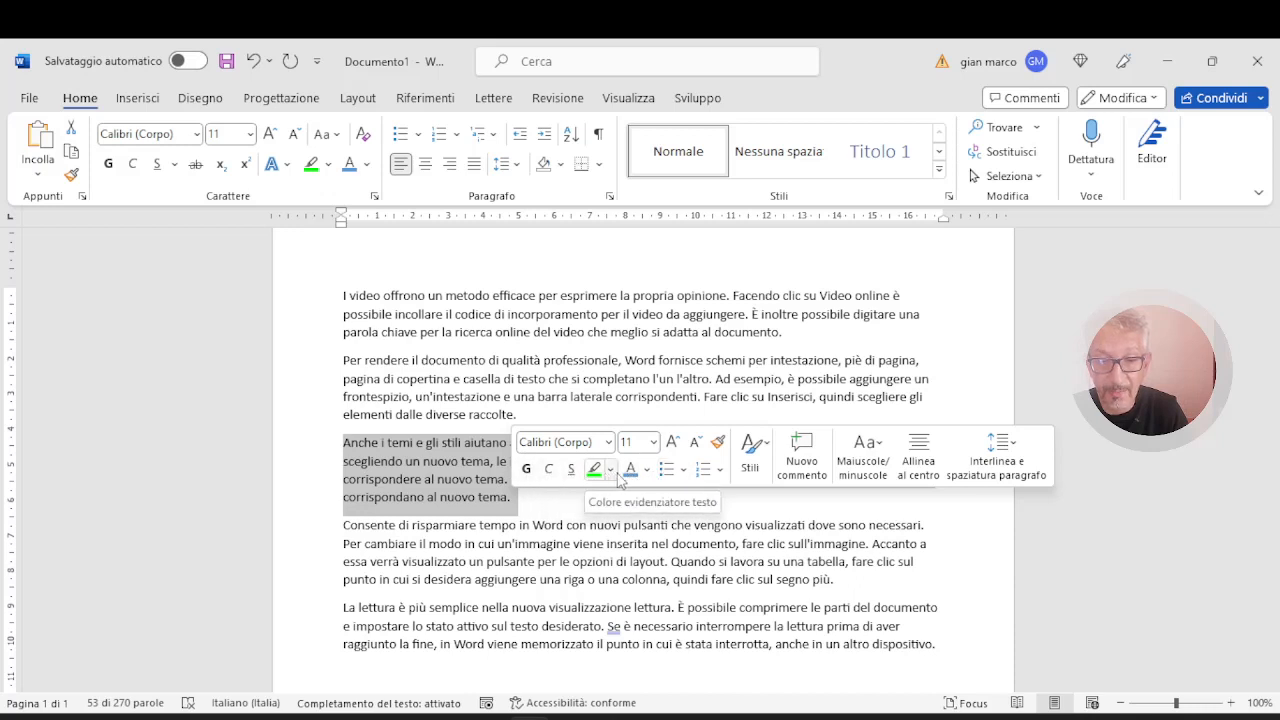
click(528, 471)
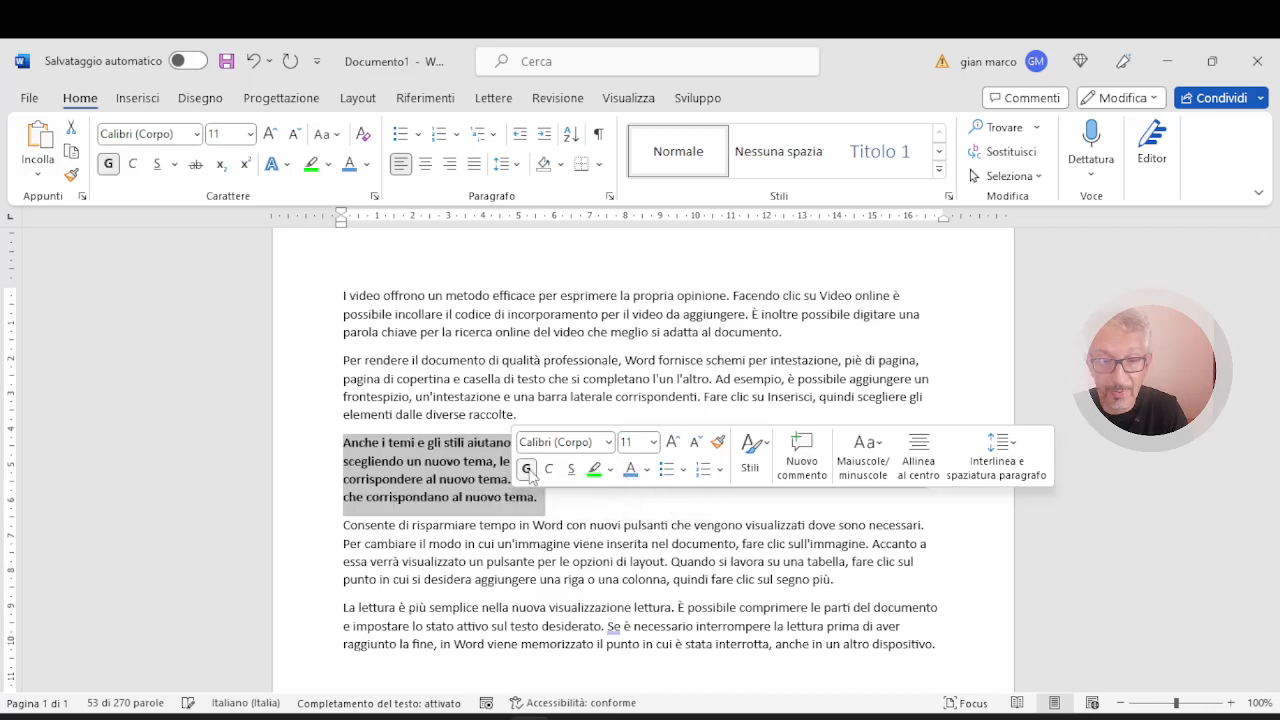
click(594, 470)
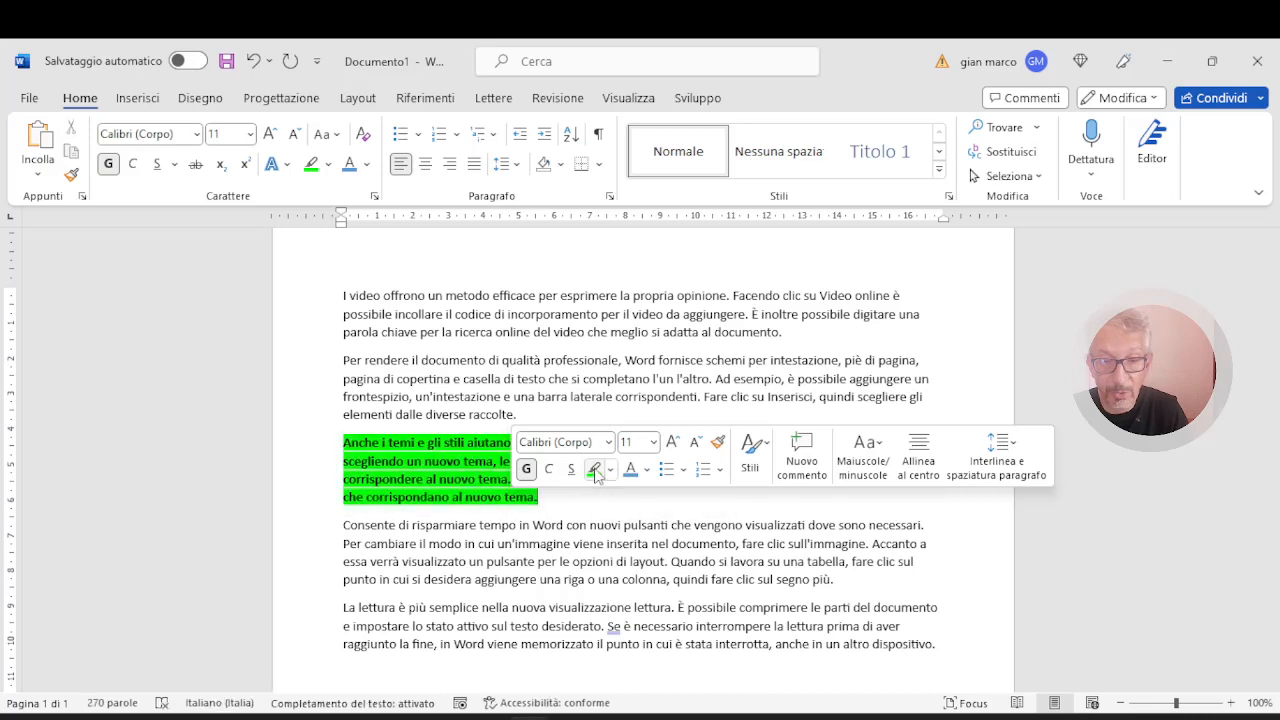
click(549, 469)
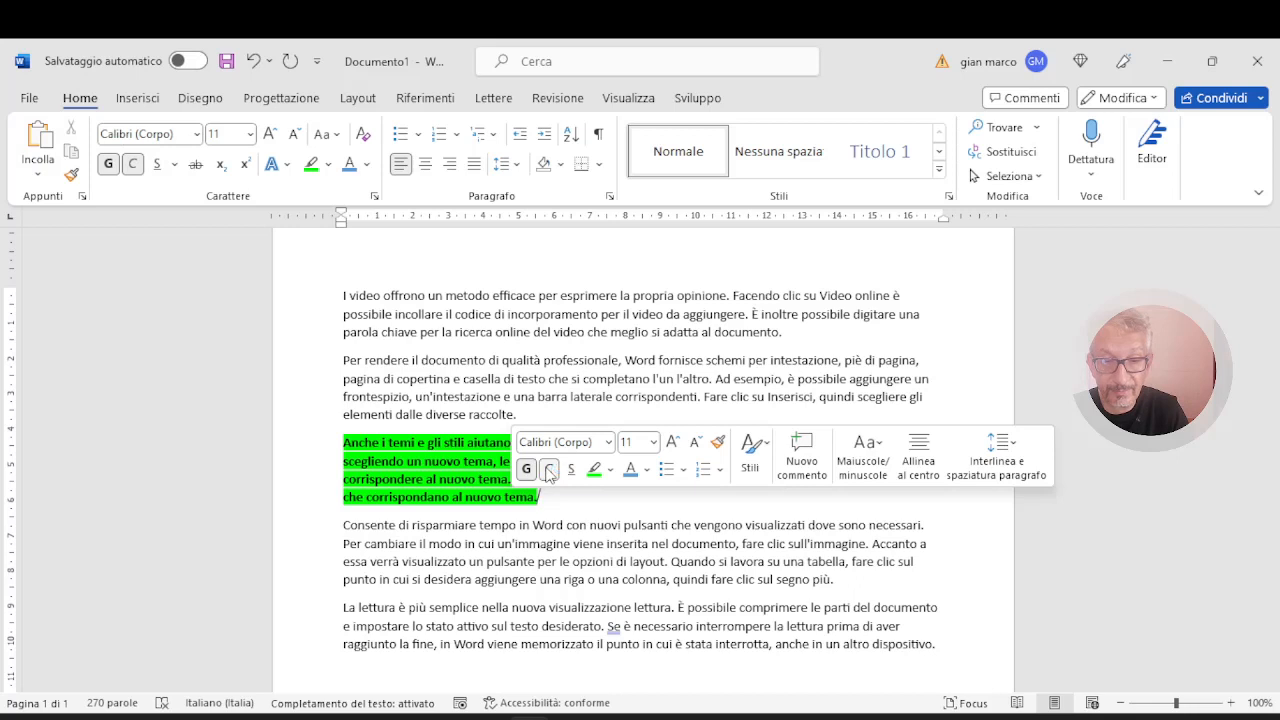
click(549, 469)
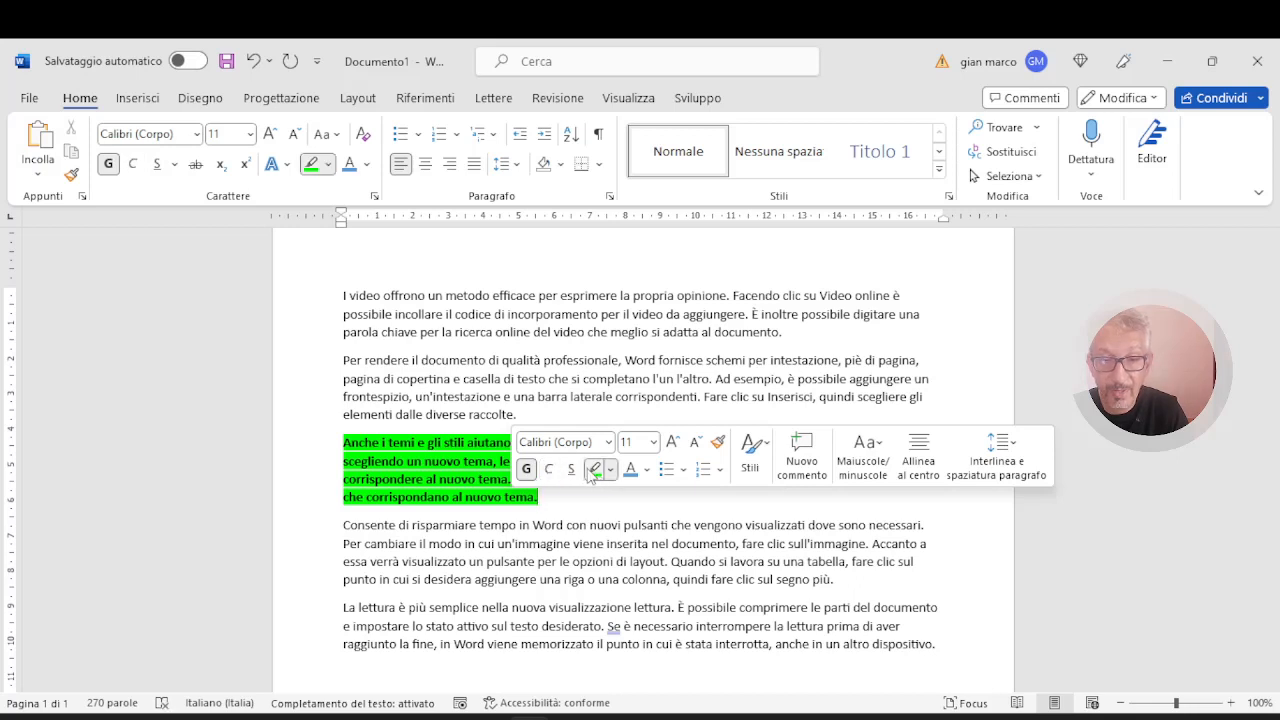
click(529, 469)
click(556, 499)
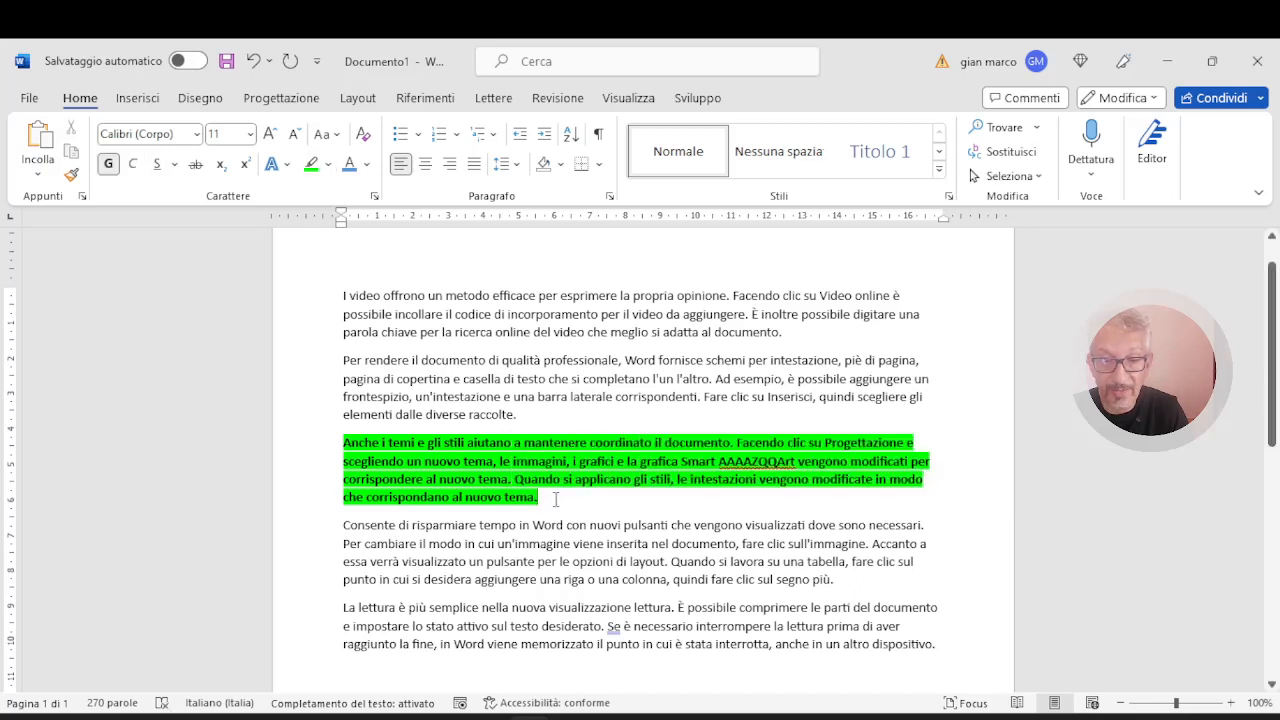
- Undo the green highlight and the bold formatting on the third paragraph
click(256, 62)
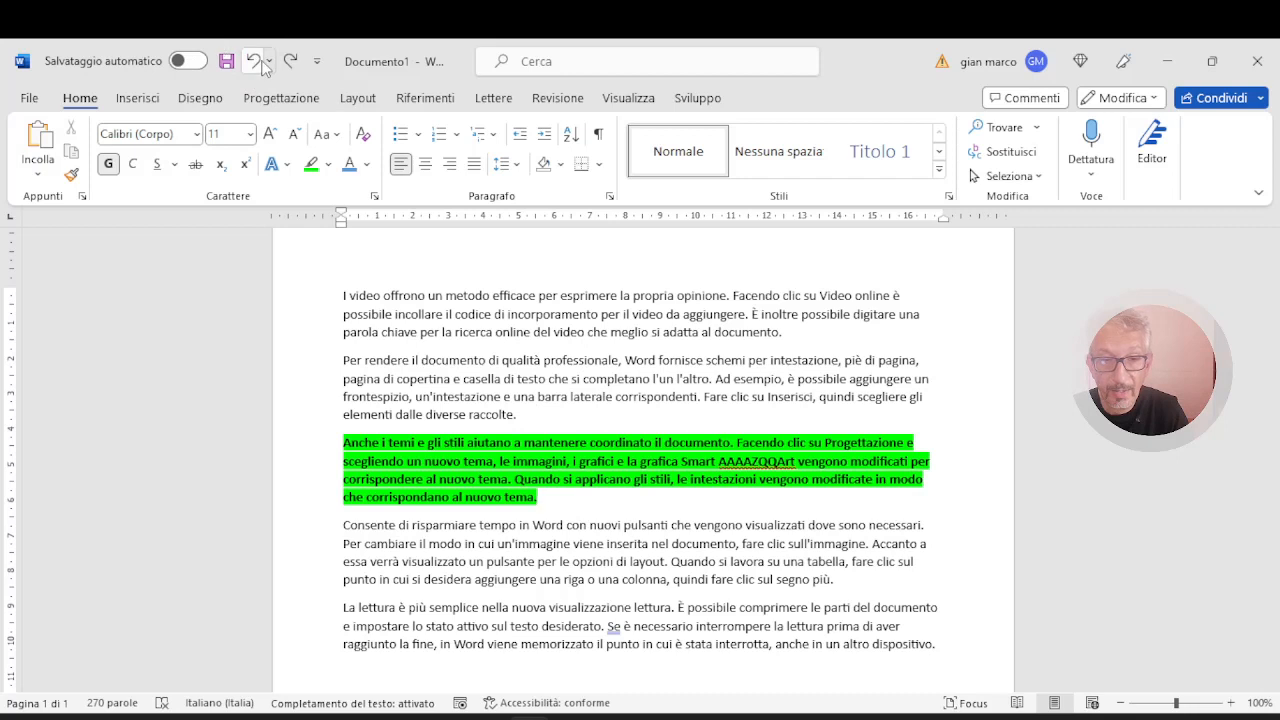
click(255, 62)
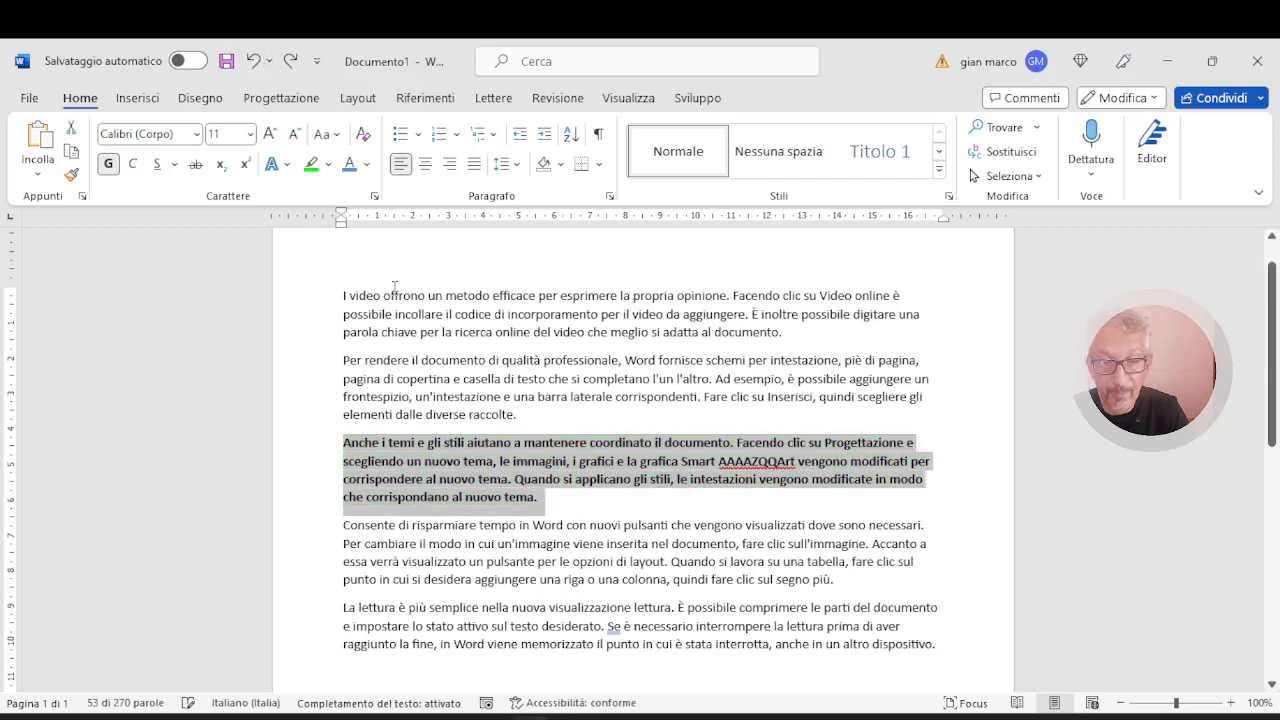
click(557, 463)
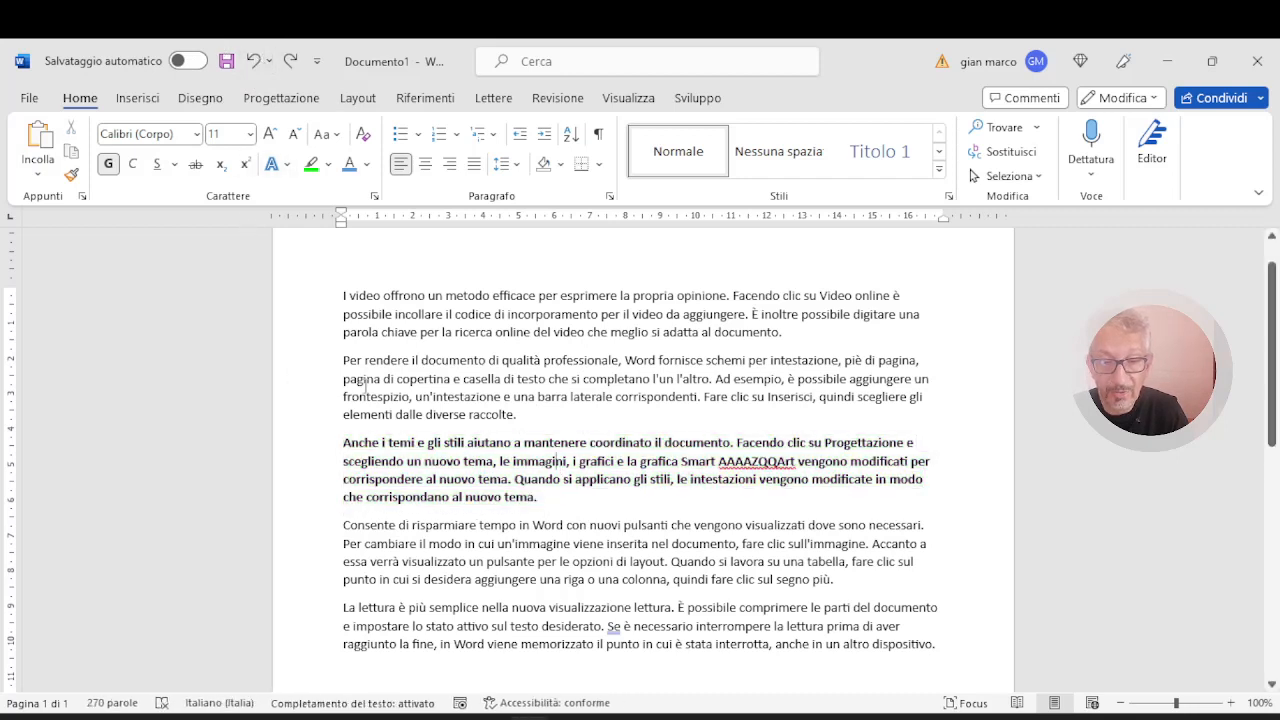
click(254, 61)
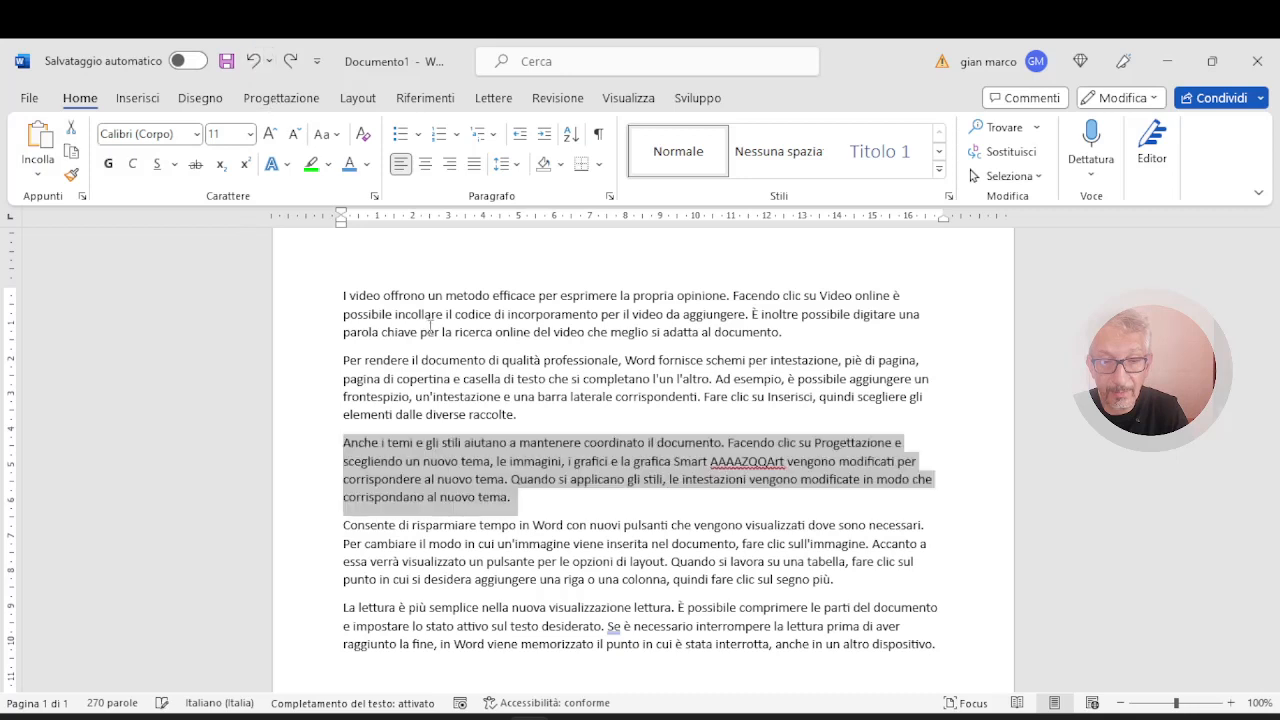
click(604, 412)
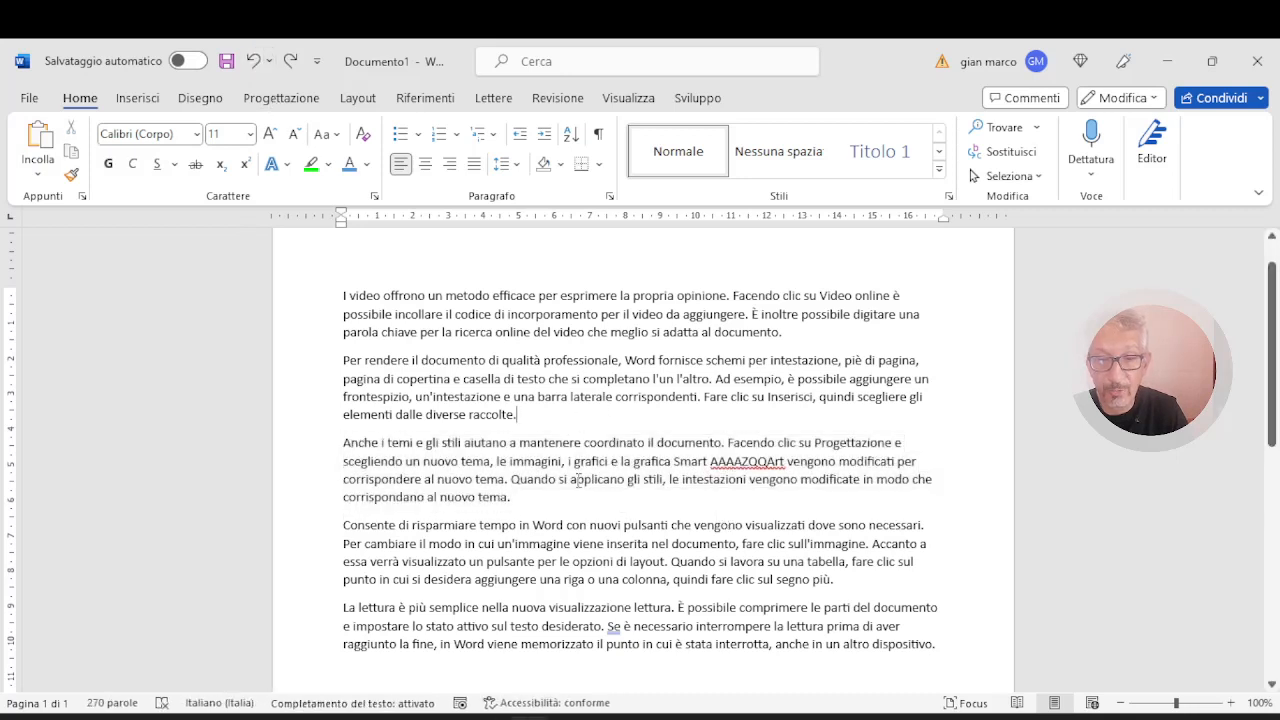
- Try selecting a run of text from the start of the first paragraph, and clear the selection
double_click(785, 462)
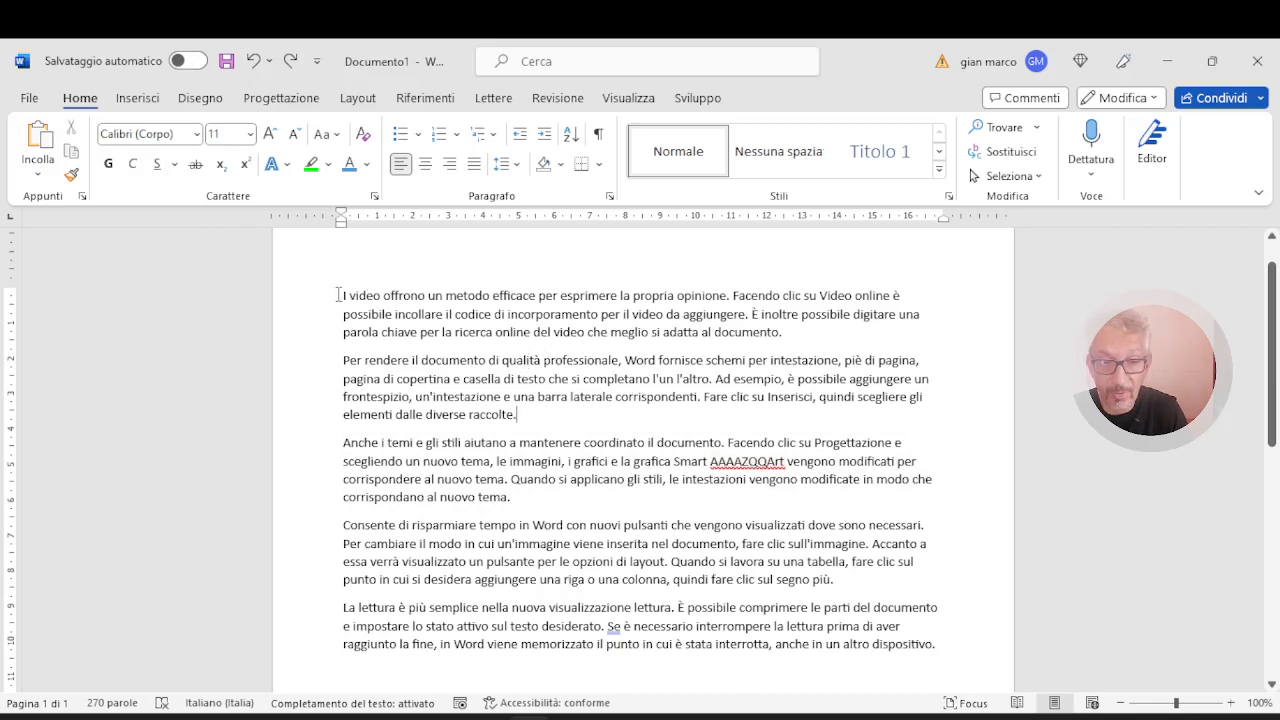
drag(340, 294, 598, 316)
click(534, 340)
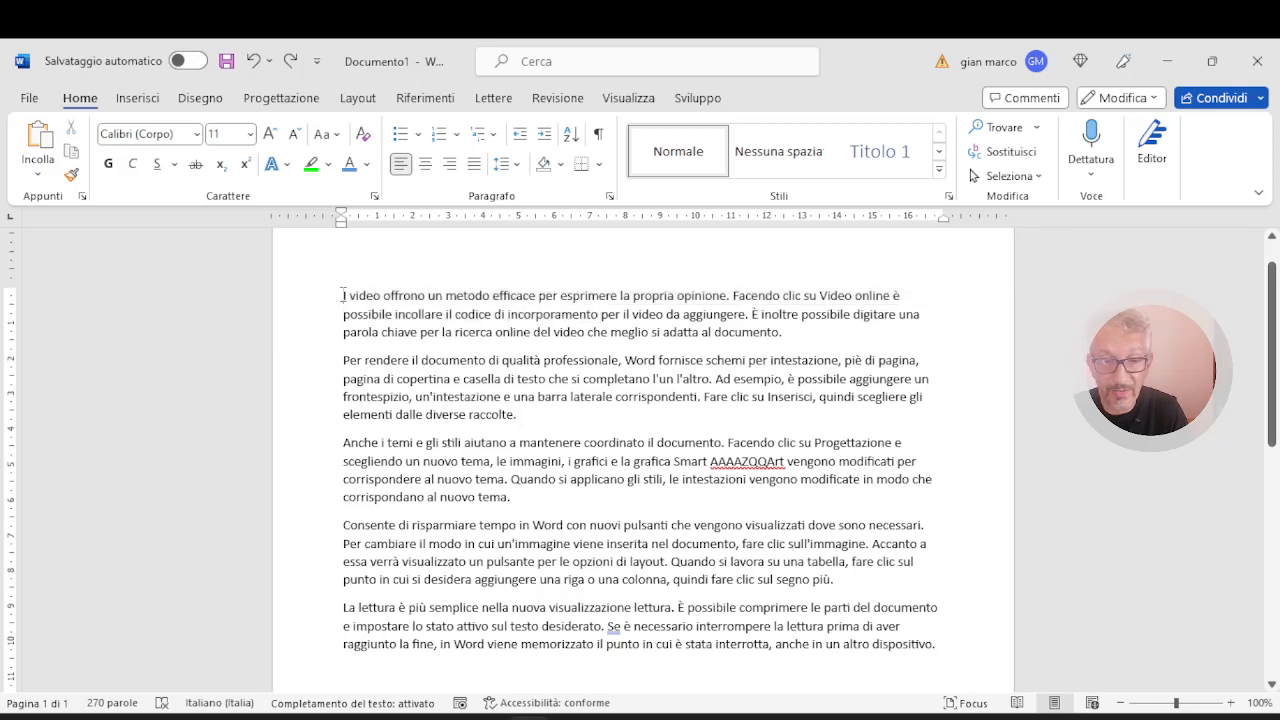
drag(342, 295, 617, 303)
click(612, 312)
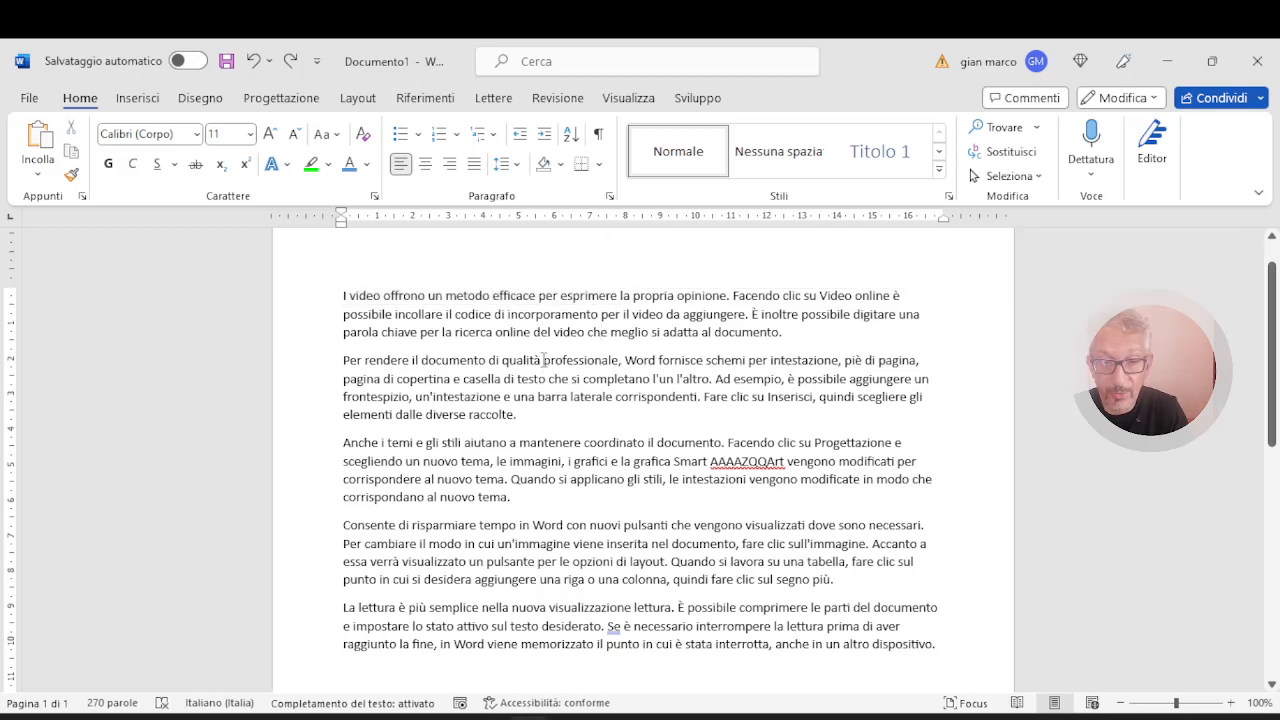
- Select "qualità professionale" in the second paragraph and the whole third paragraph in turn, clearing each selection
drag(543, 360, 593, 365)
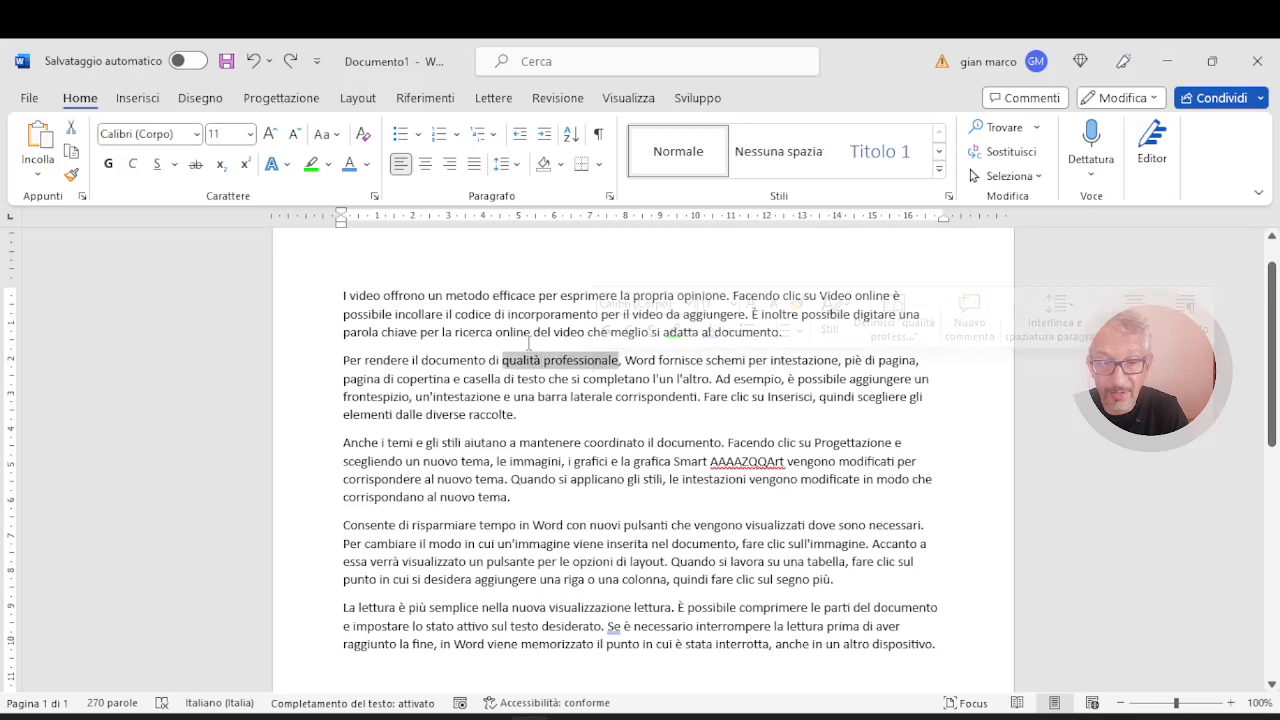
click(550, 336)
mouse_move(543, 360)
mouse_down()
mouse_move(626, 363)
mouse_move(548, 365)
mouse_up()
click(546, 364)
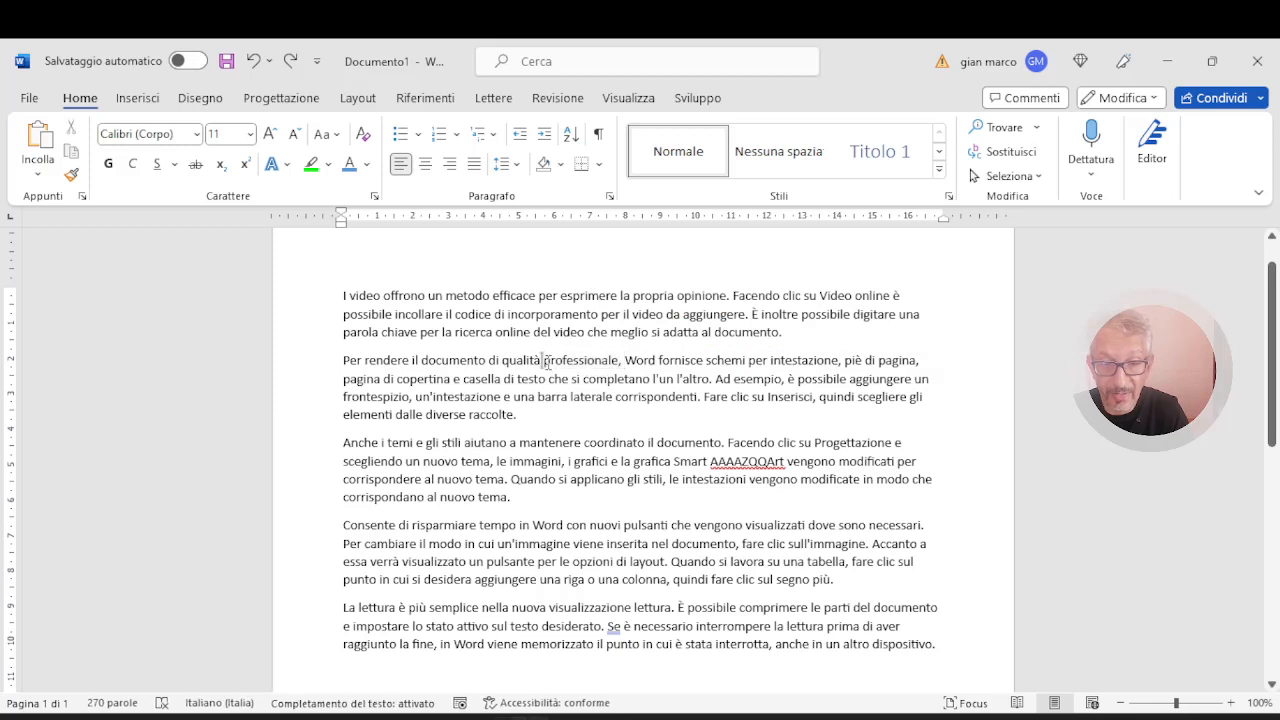
drag(546, 362, 556, 366)
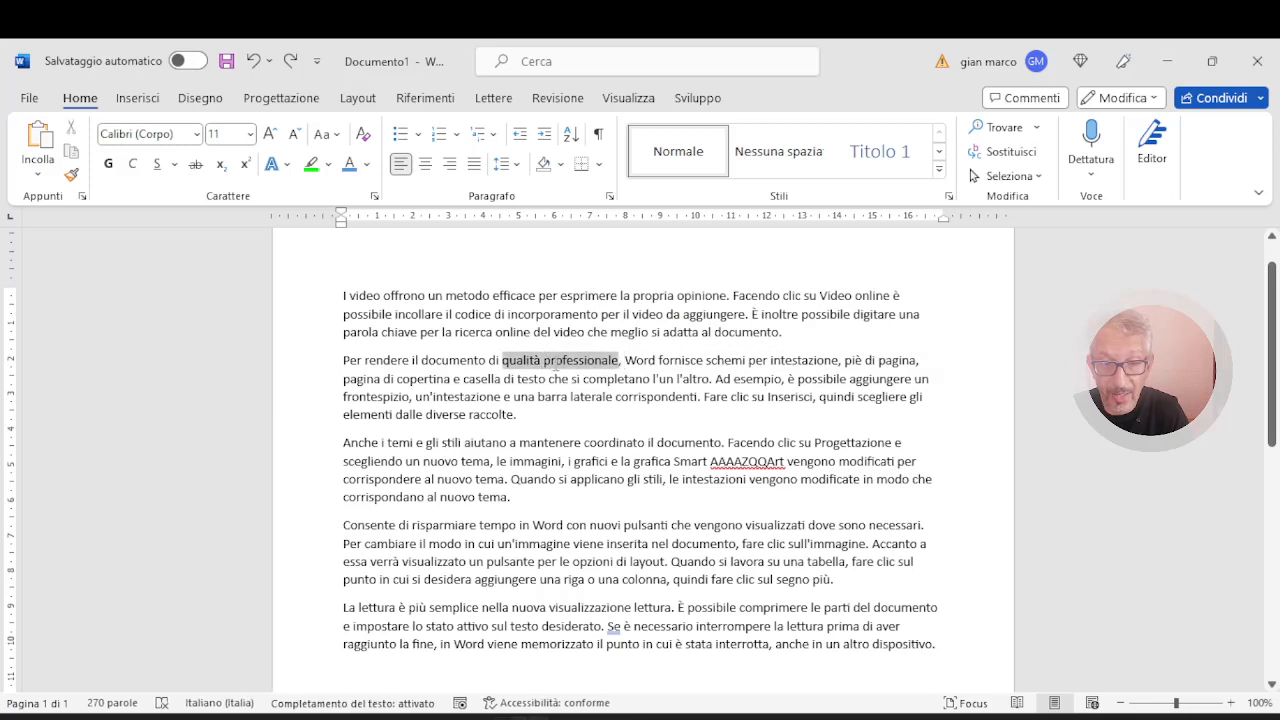
click(607, 422)
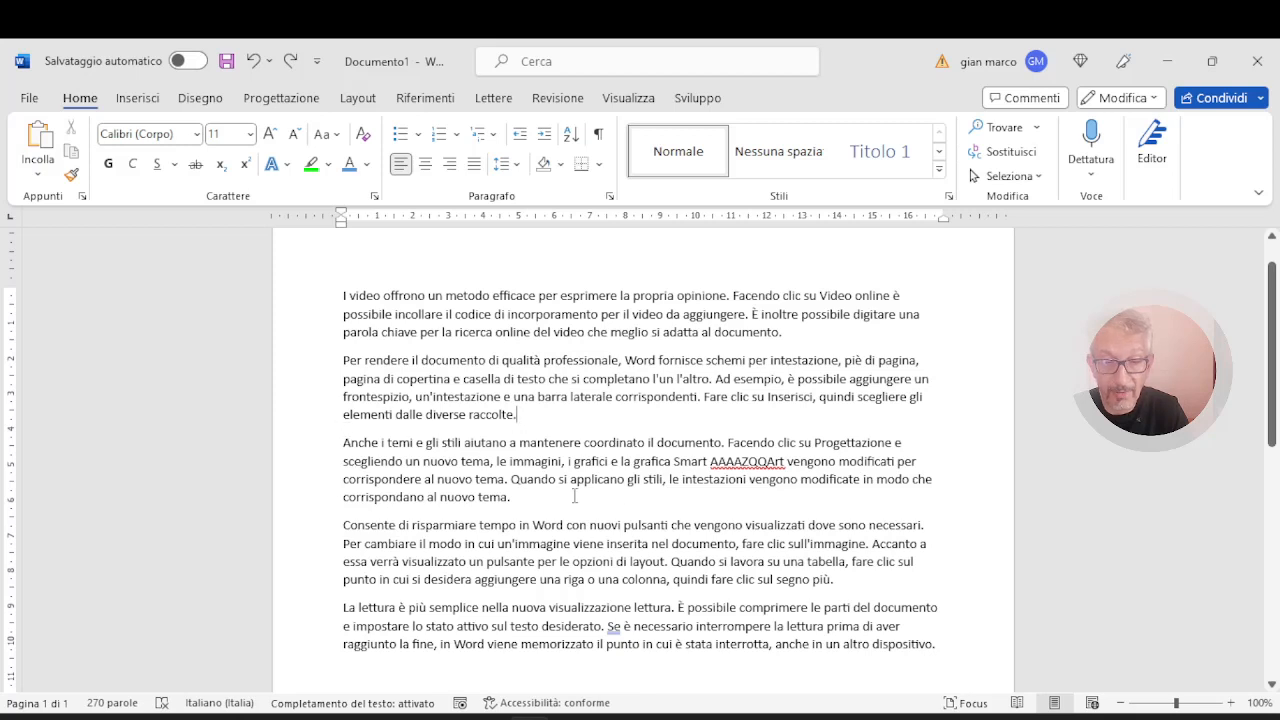
drag(512, 498, 352, 444)
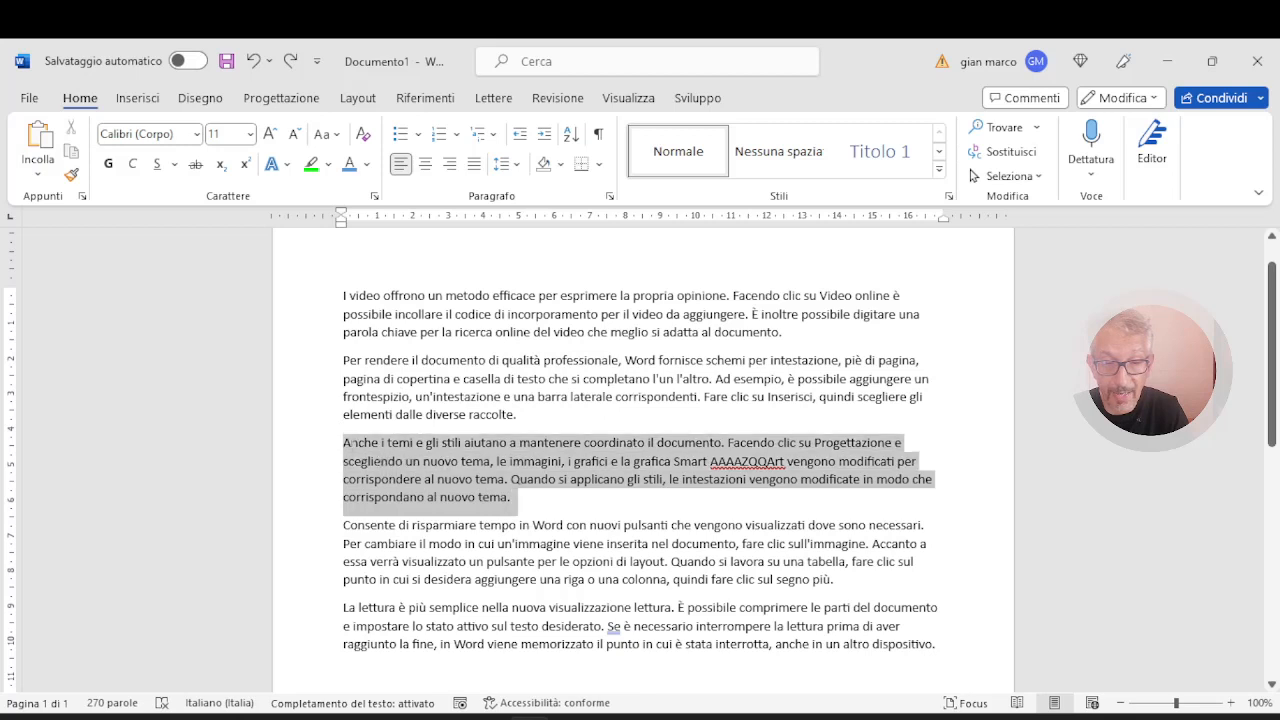
click(547, 502)
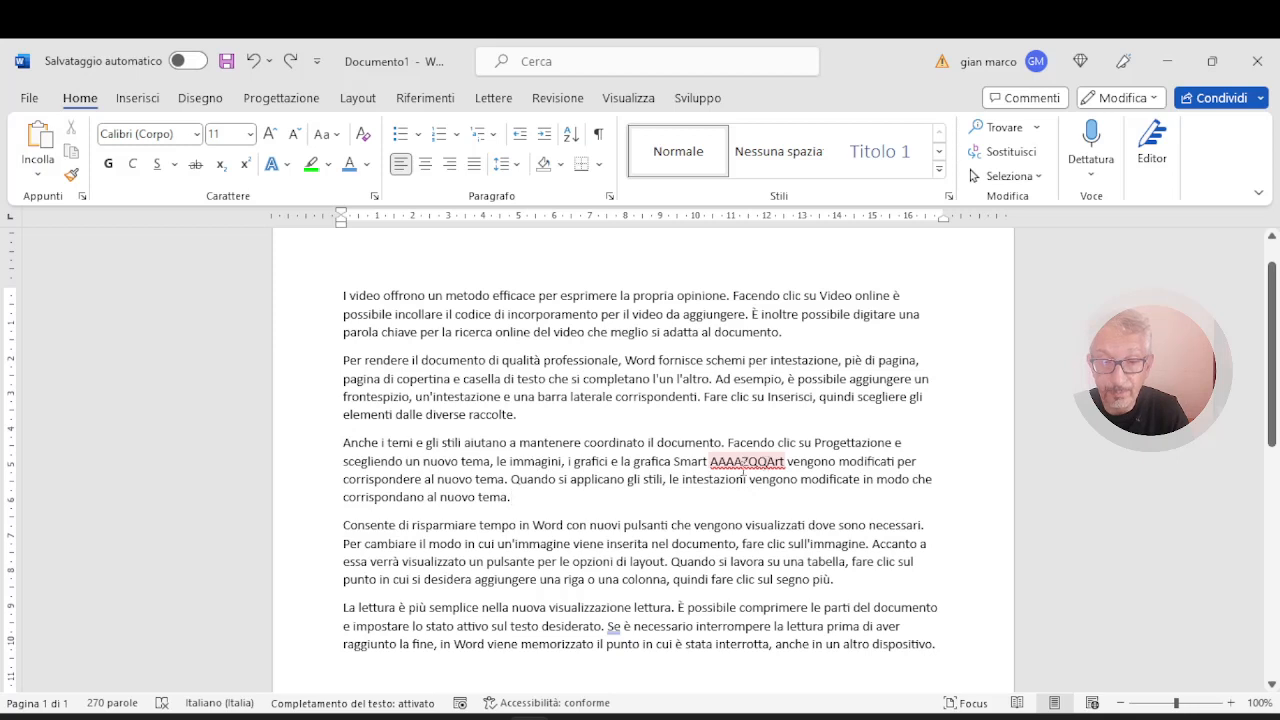
- Delete the stray letters "AAAAZQQ" before "Art" in the third paragraph so it reads "Smart Art"
right_click(768, 460)
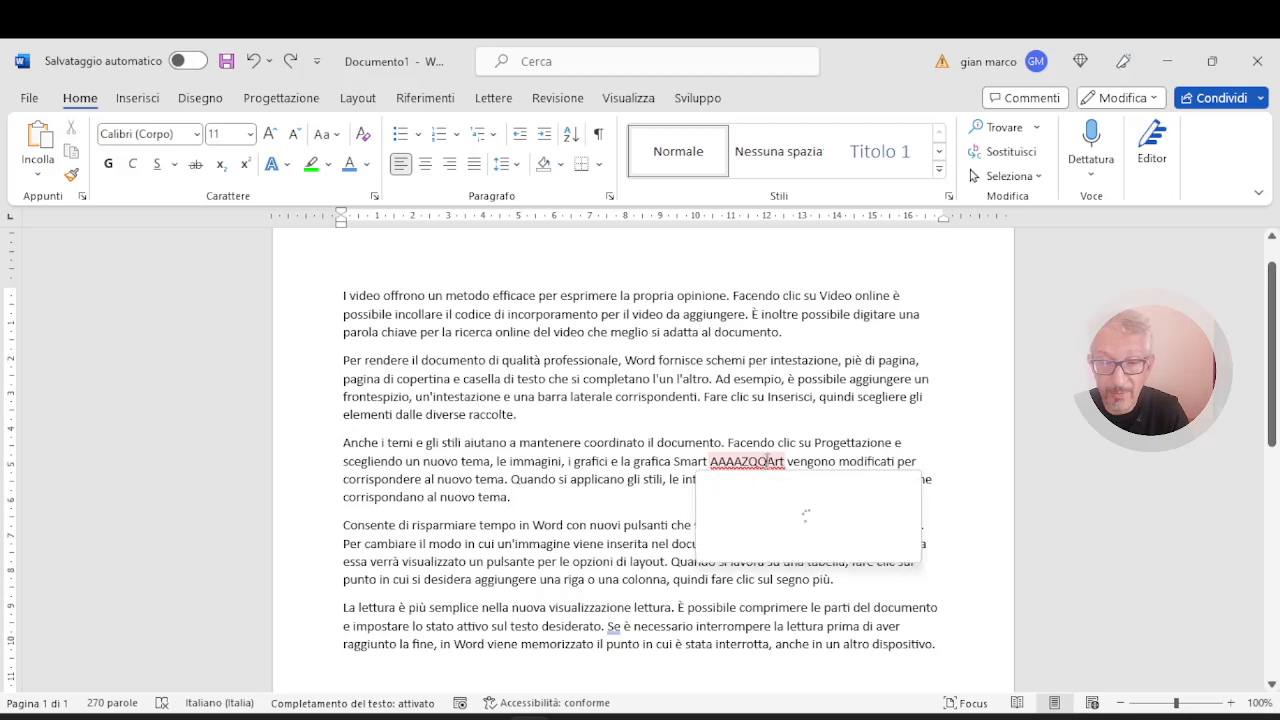
key(Escape)
key(BackSpace)
key(BackSpace)
key(BackSpace)
key(BackSpace)
key(BackSpace)
key(BackSpace)
key(BackSpace)
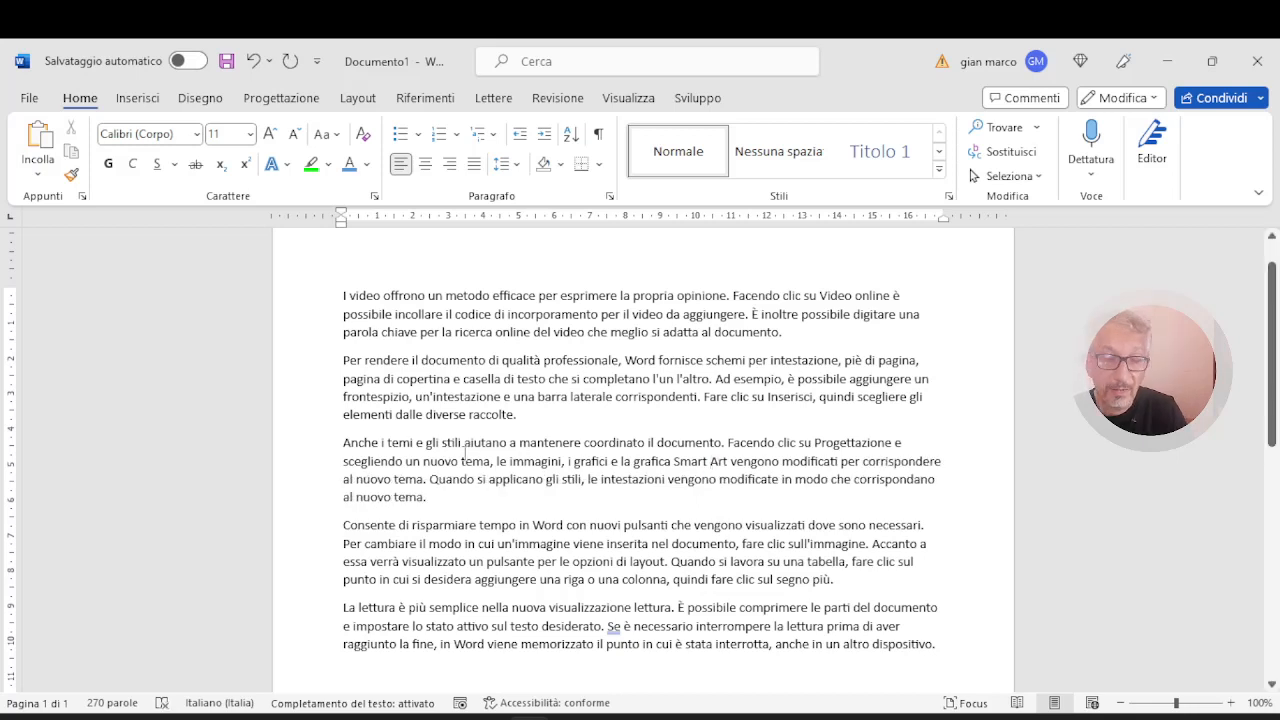
click(432, 500)
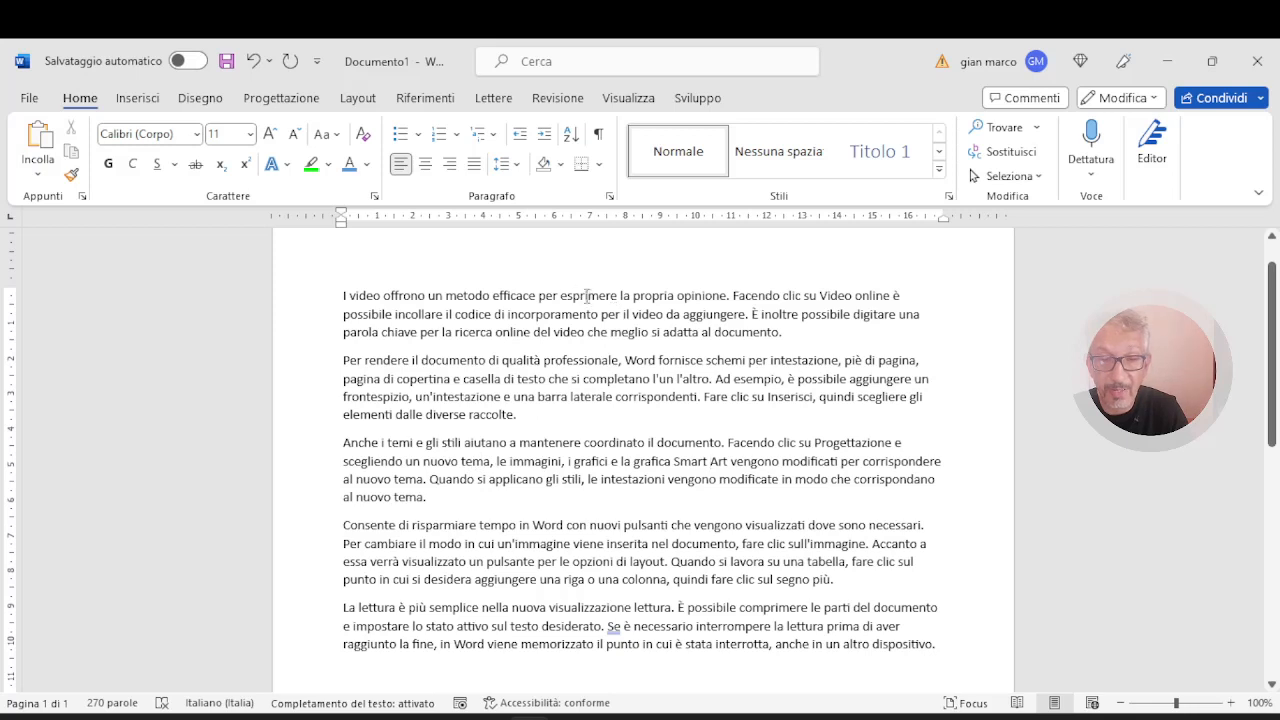
- Make "Word" in the second paragraph and the "vengono" following "Smart Art" in the third paragraph bold
double_click(587, 296)
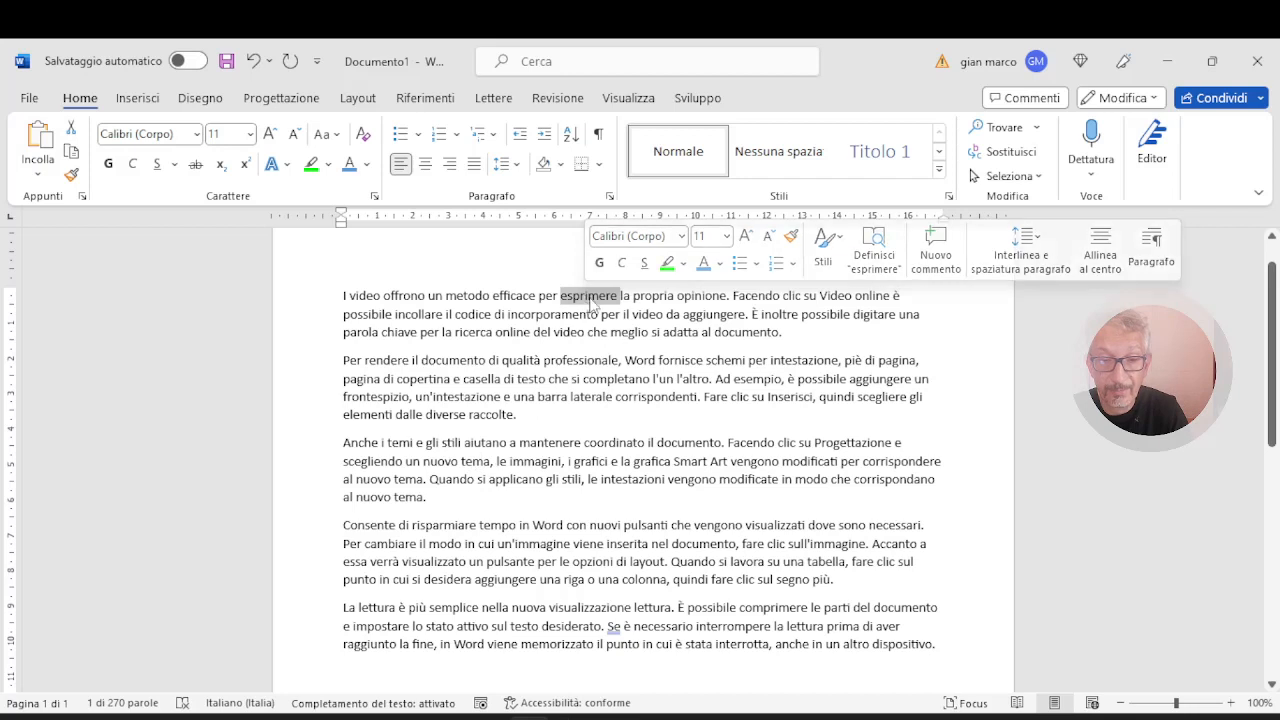
double_click(643, 361)
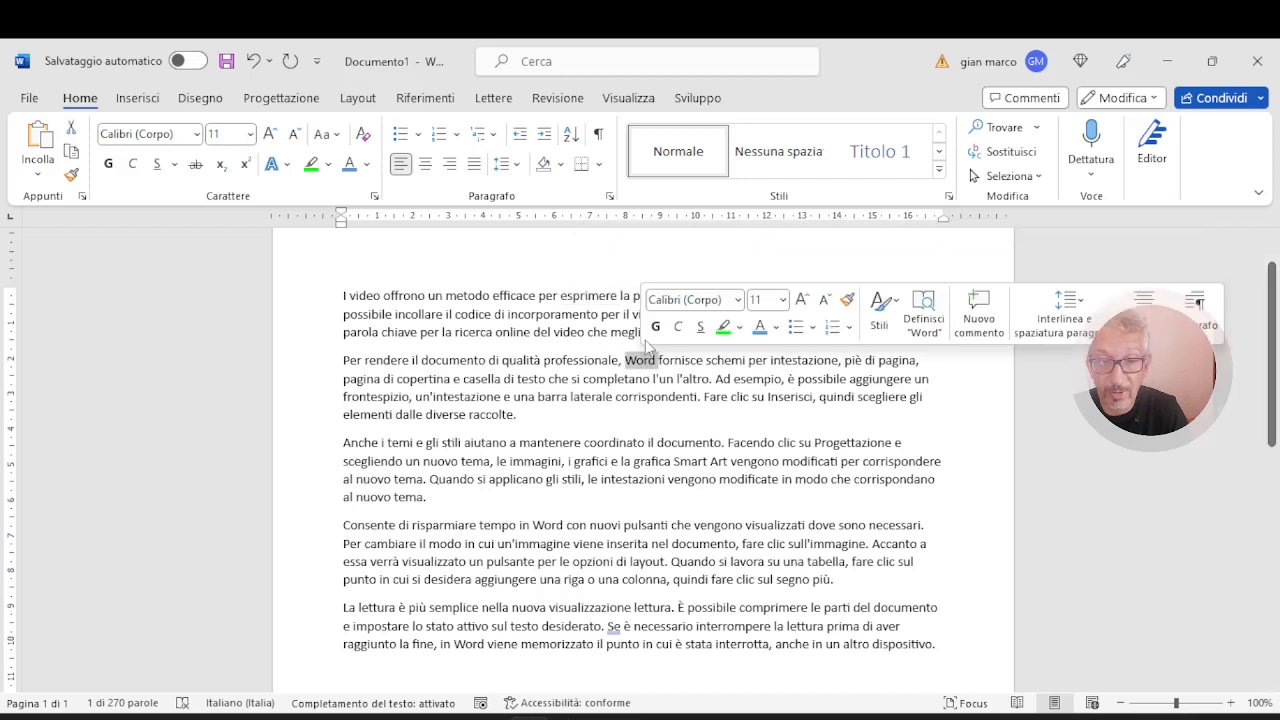
click(655, 327)
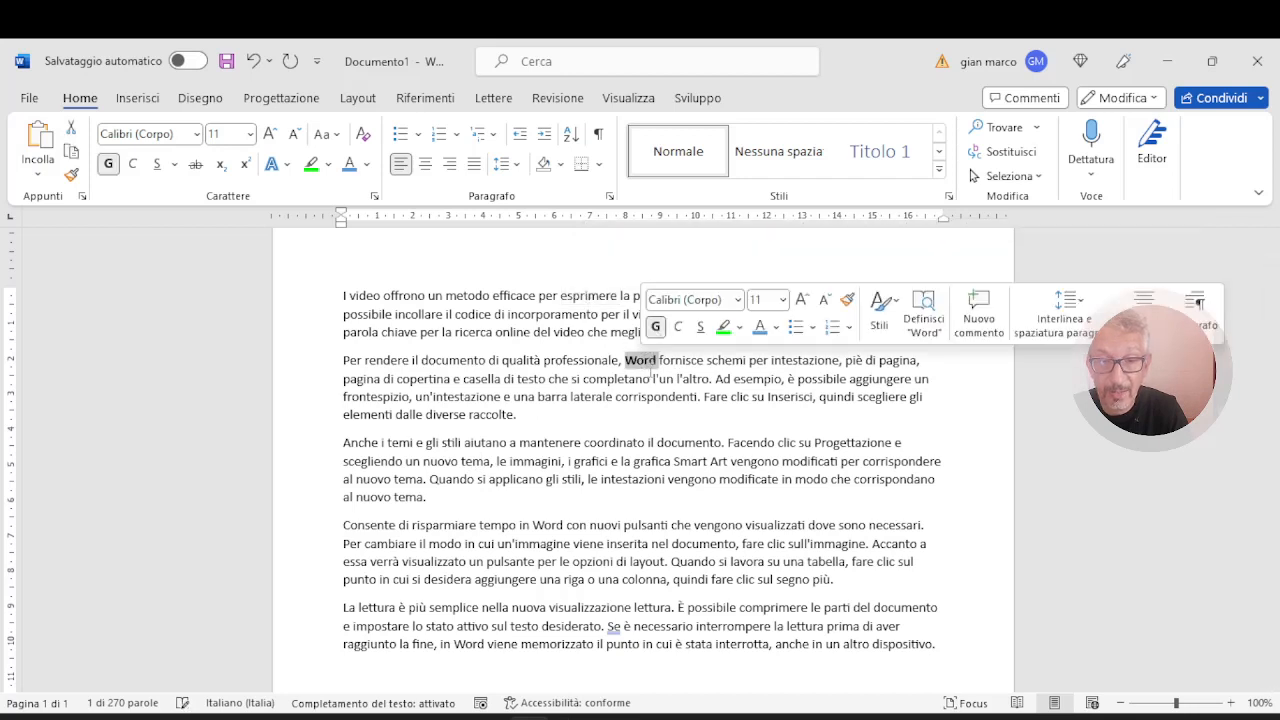
double_click(758, 465)
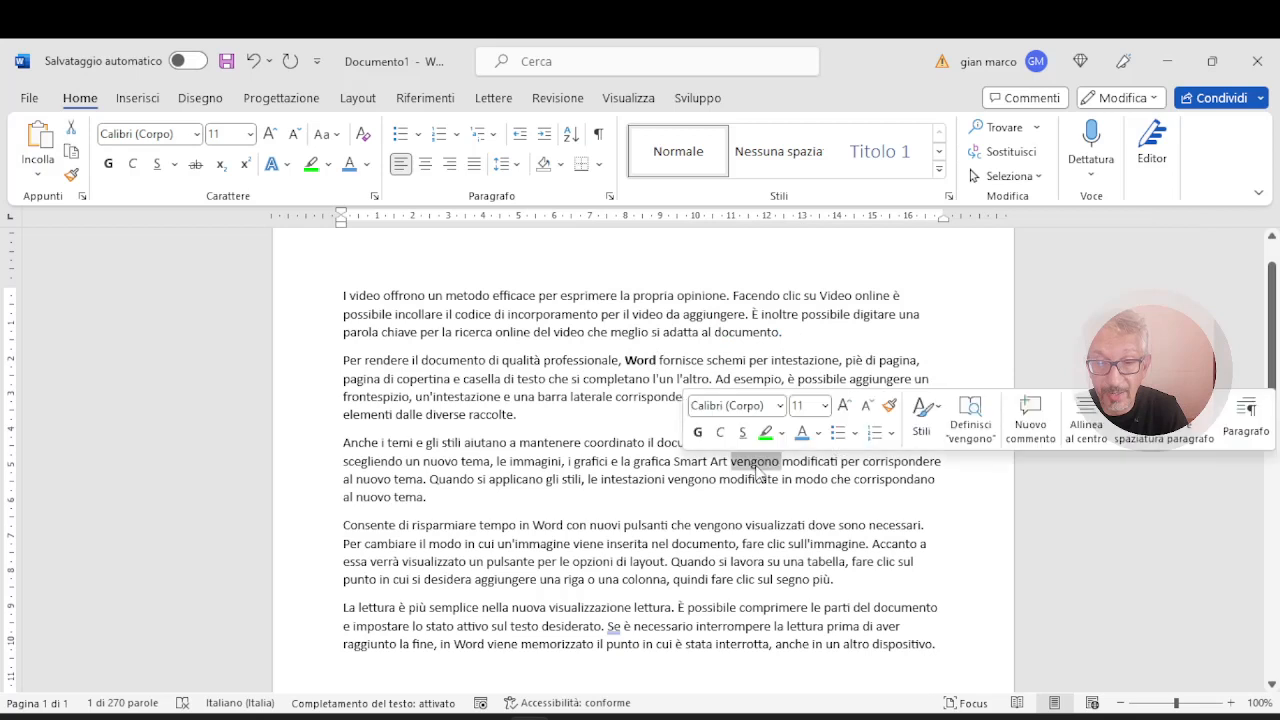
click(697, 432)
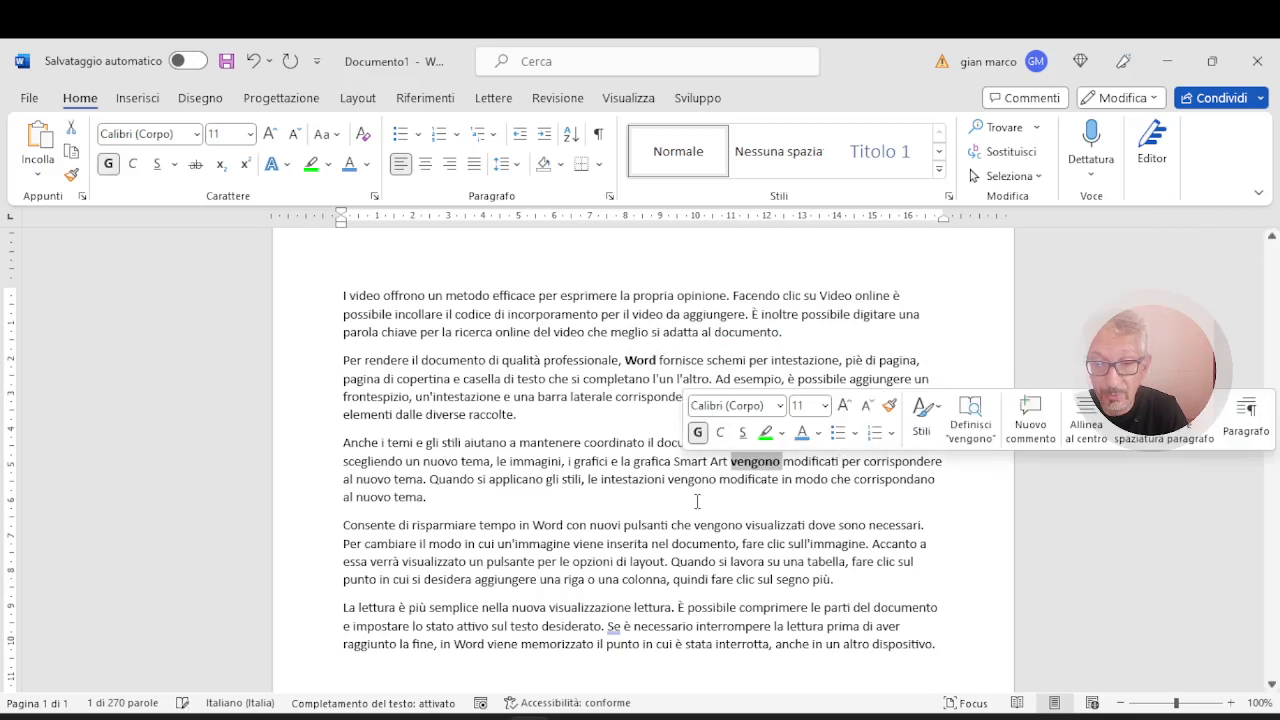
- Highlight the word "con" in the first line of the fourth paragraph in green
double_click(578, 524)
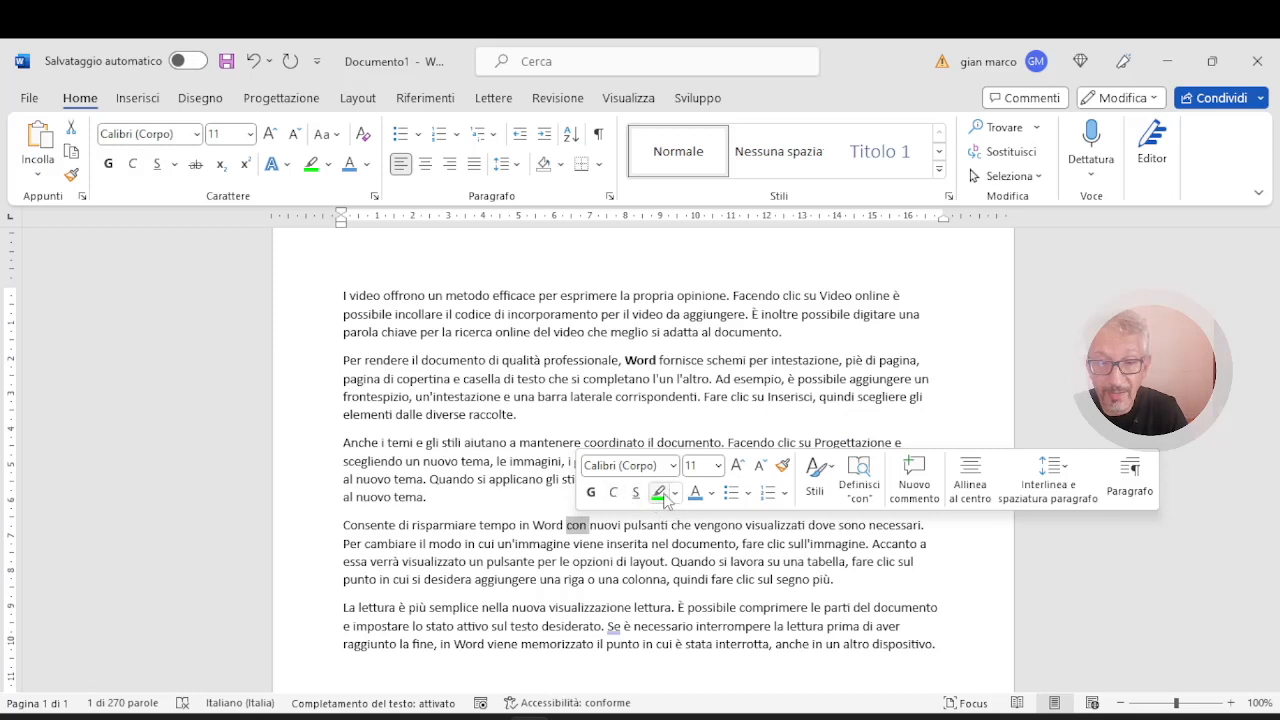
click(660, 494)
click(660, 527)
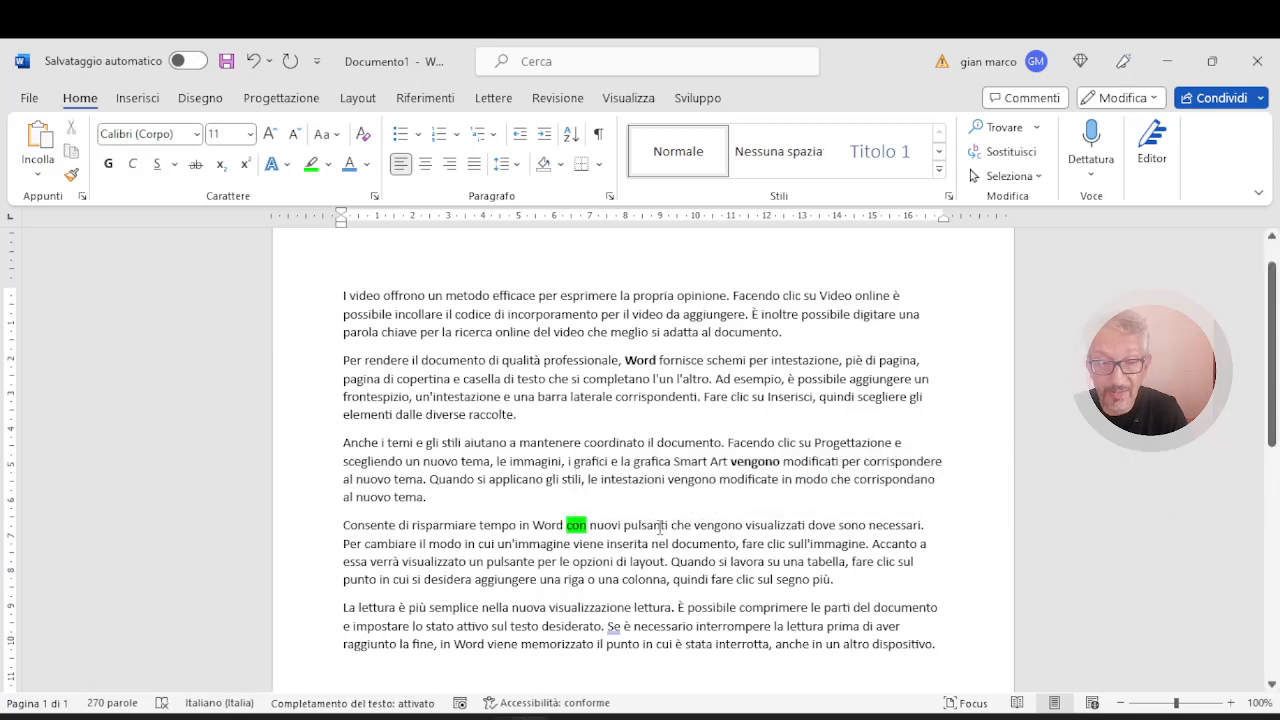
key(Up)
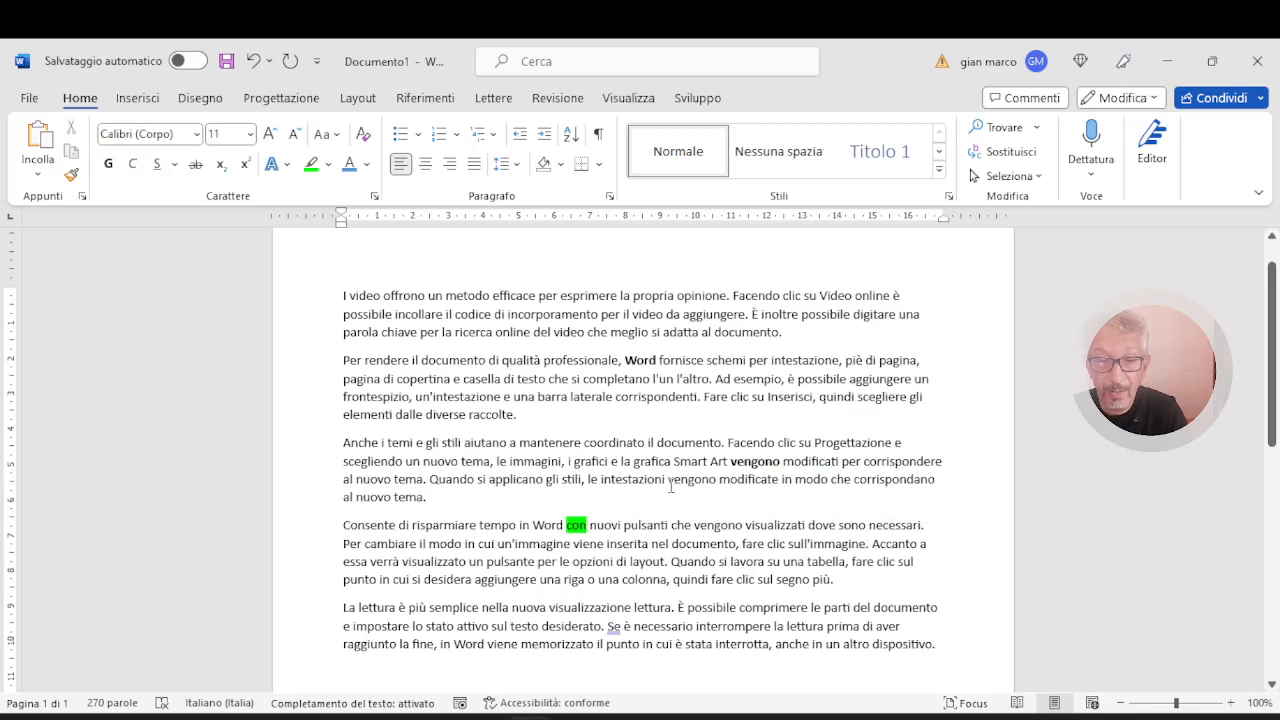
- Underline the word "esprimere" in the first line of the first paragraph
double_click(595, 296)
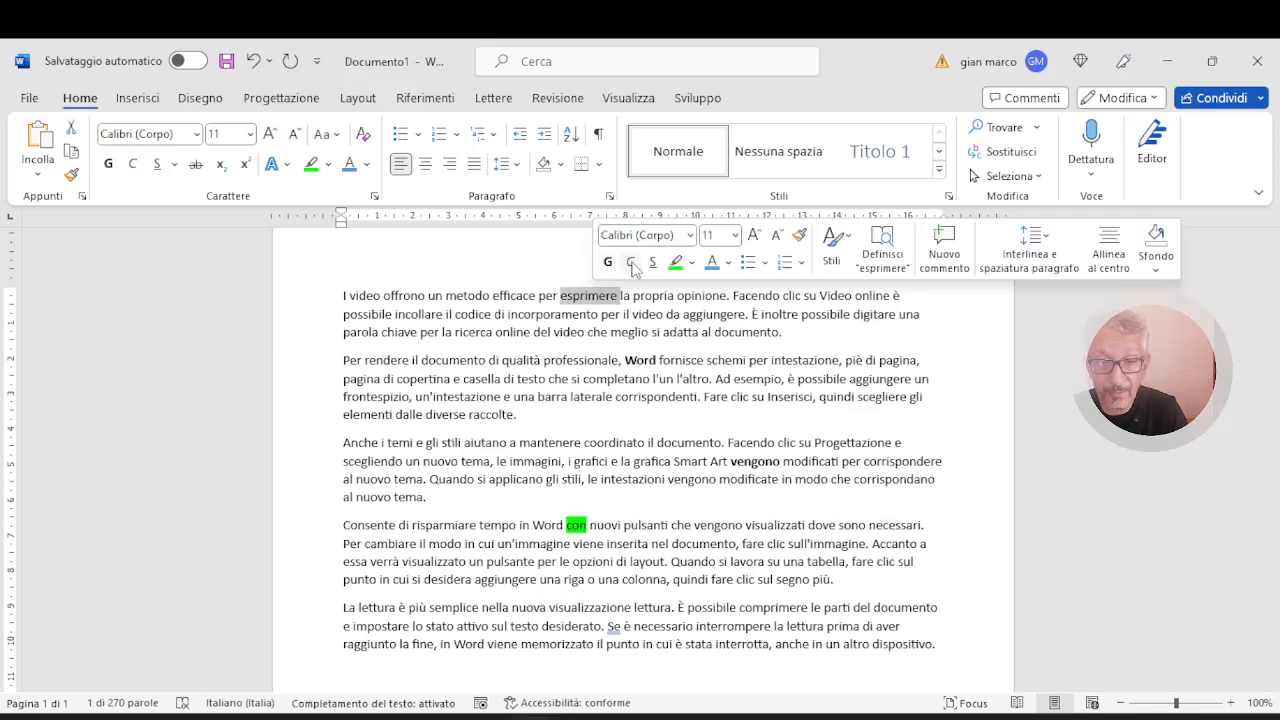
click(652, 262)
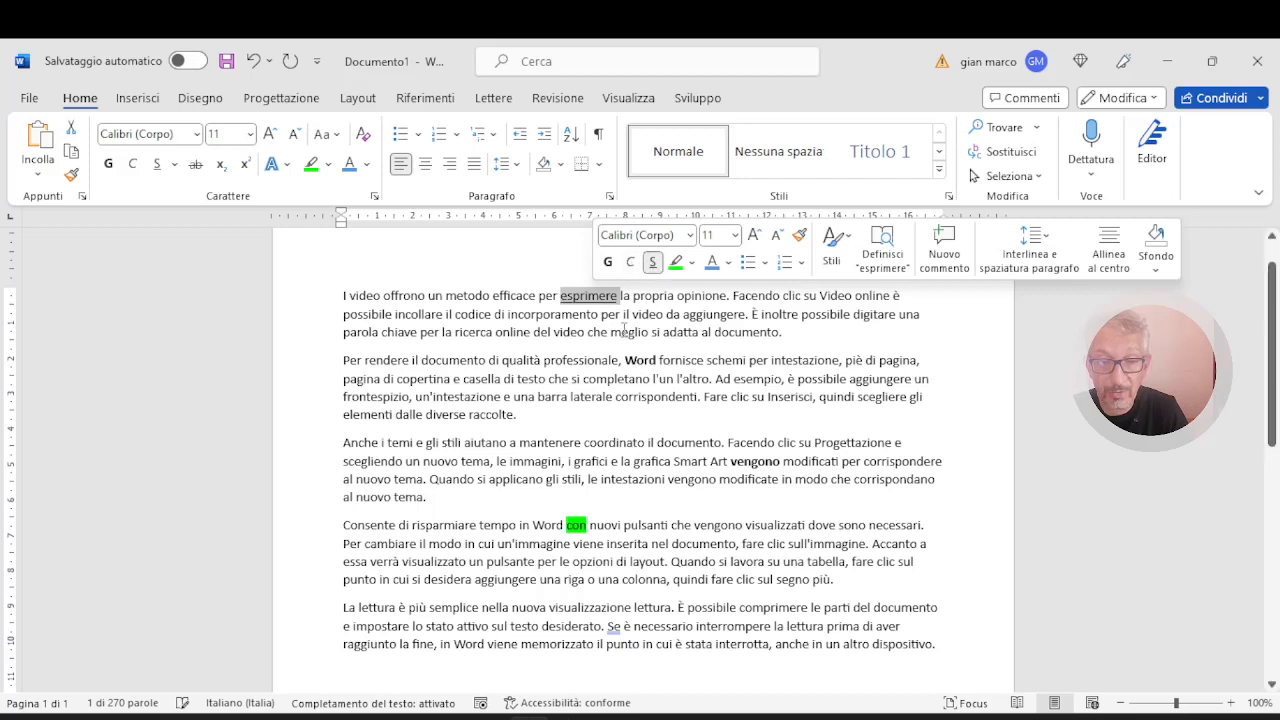
click(686, 346)
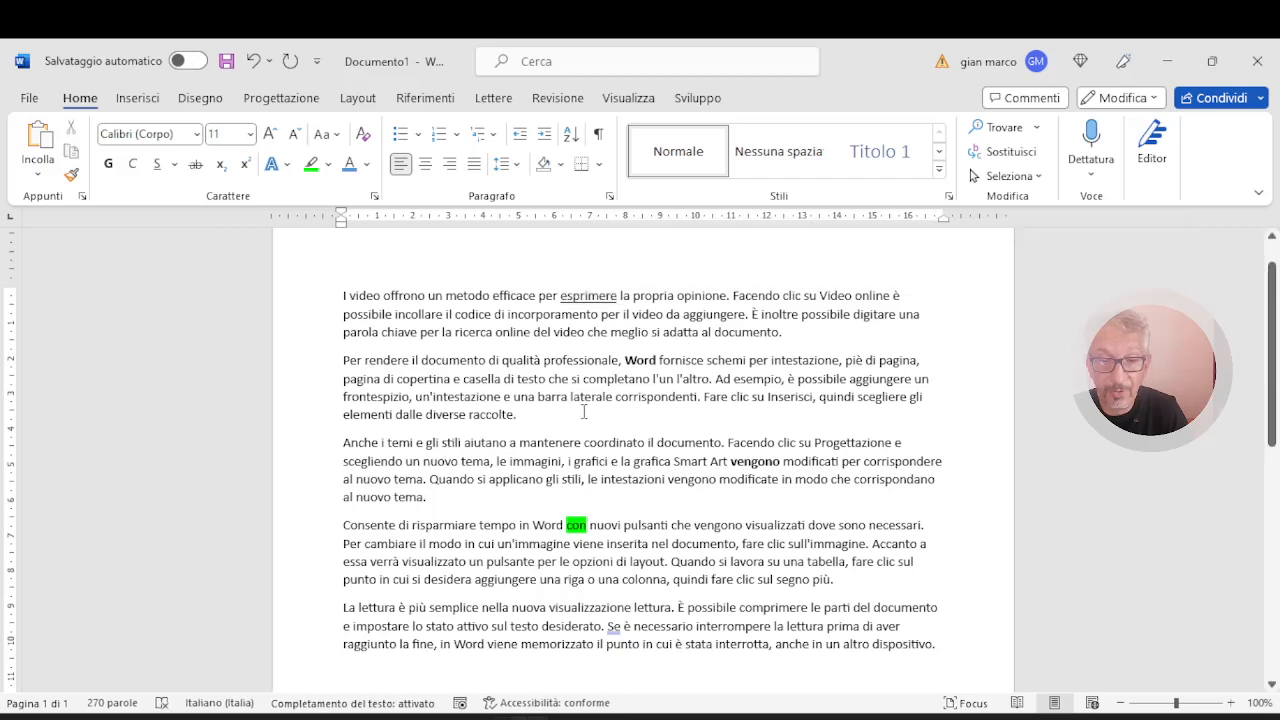
- Select the whole fifth paragraph, select the whole third paragraph instead, and clear the selection
scroll(502, 678, down, 1)
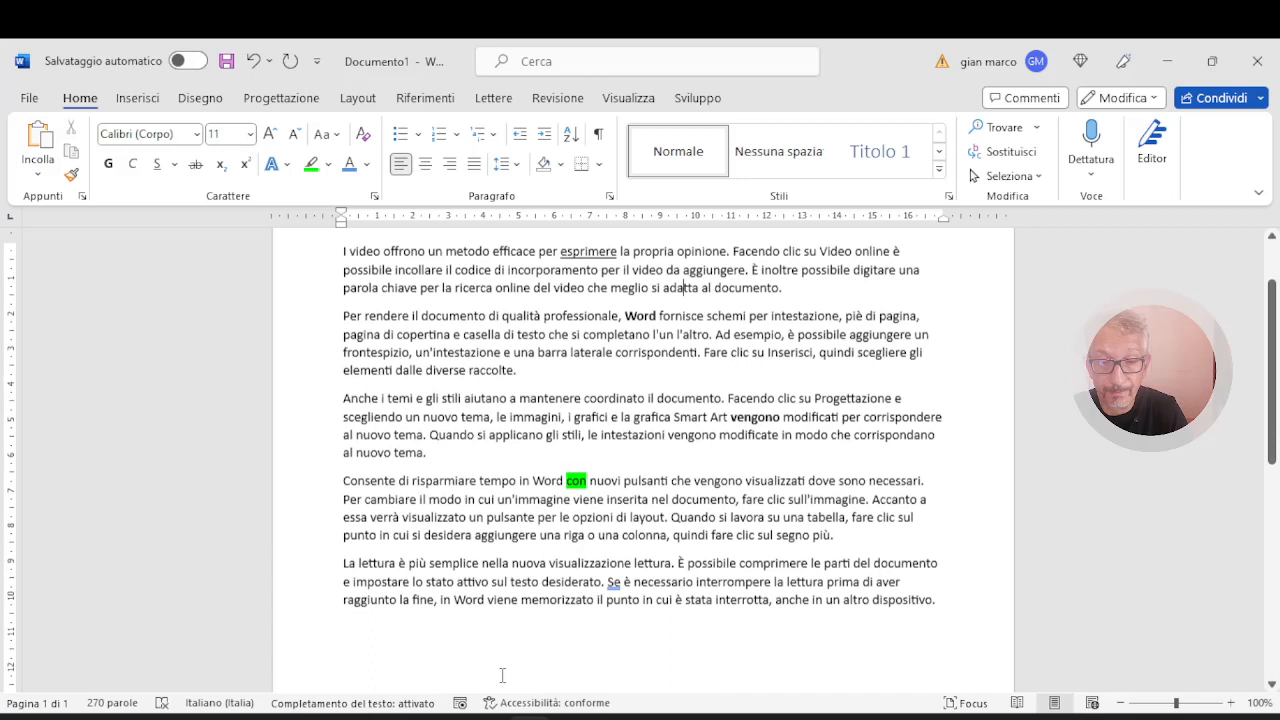
triple_click(532, 581)
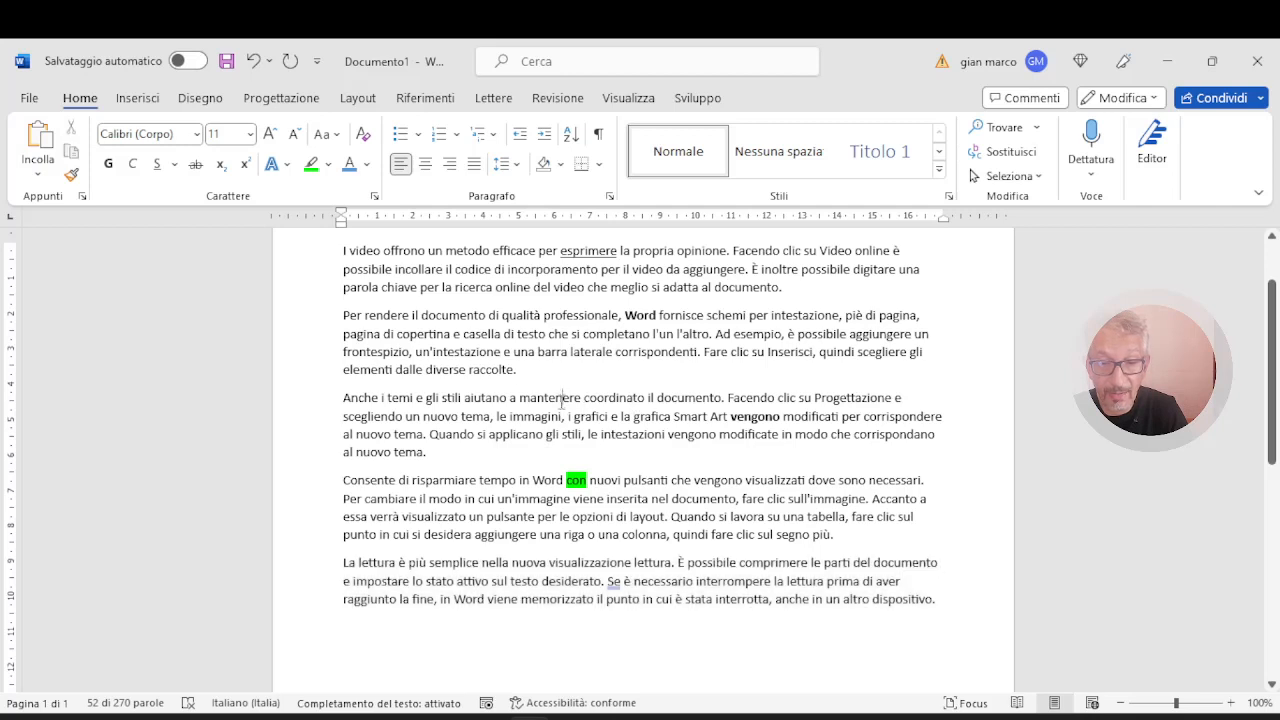
triple_click(562, 399)
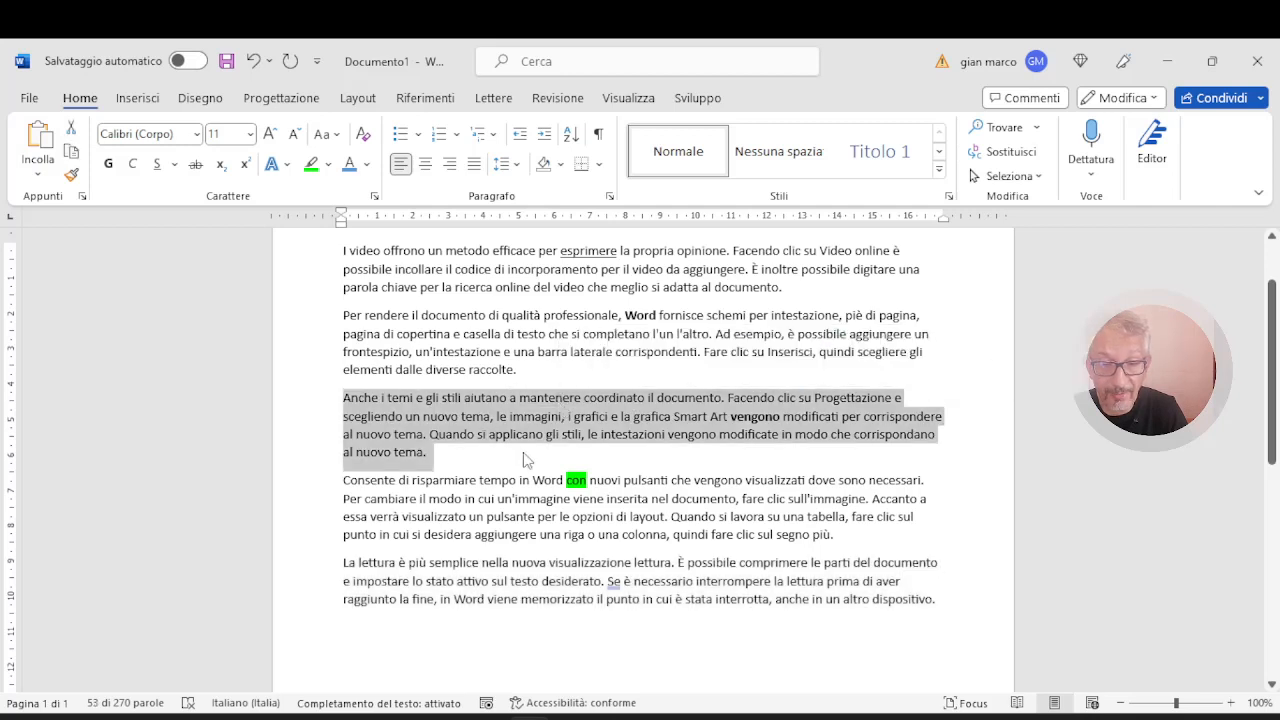
scroll(525, 460, up, 1)
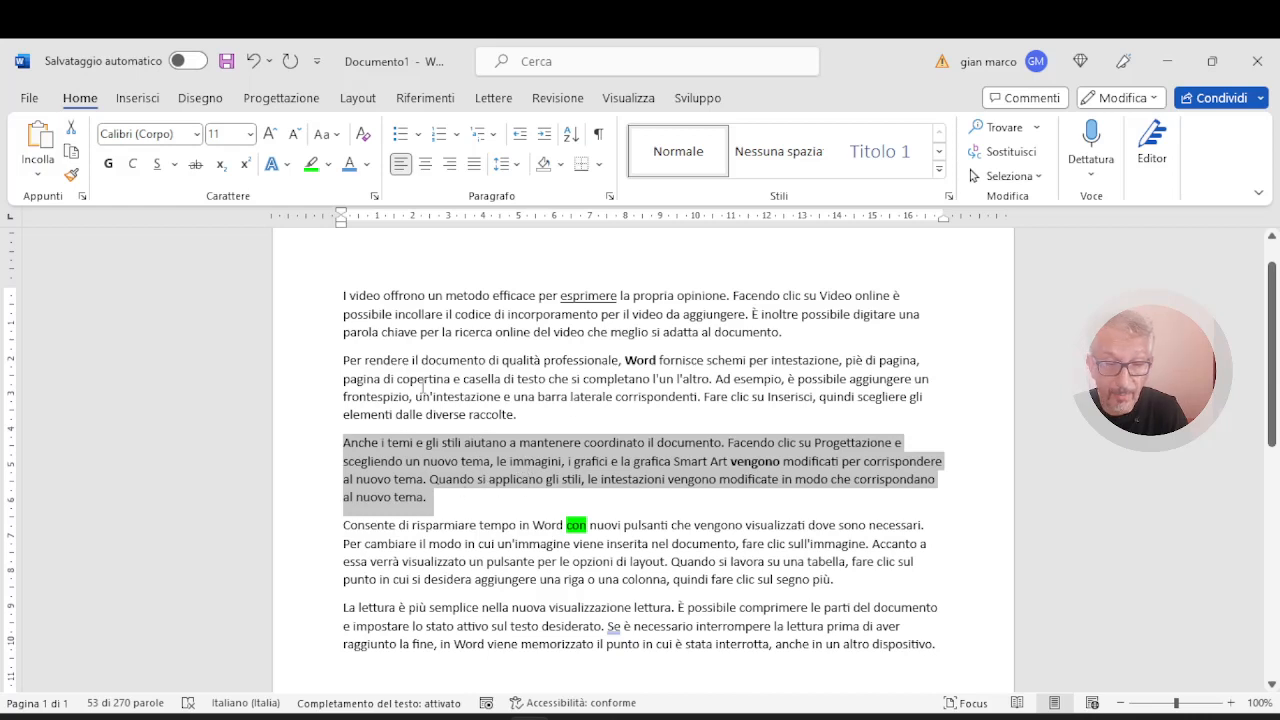
click(537, 421)
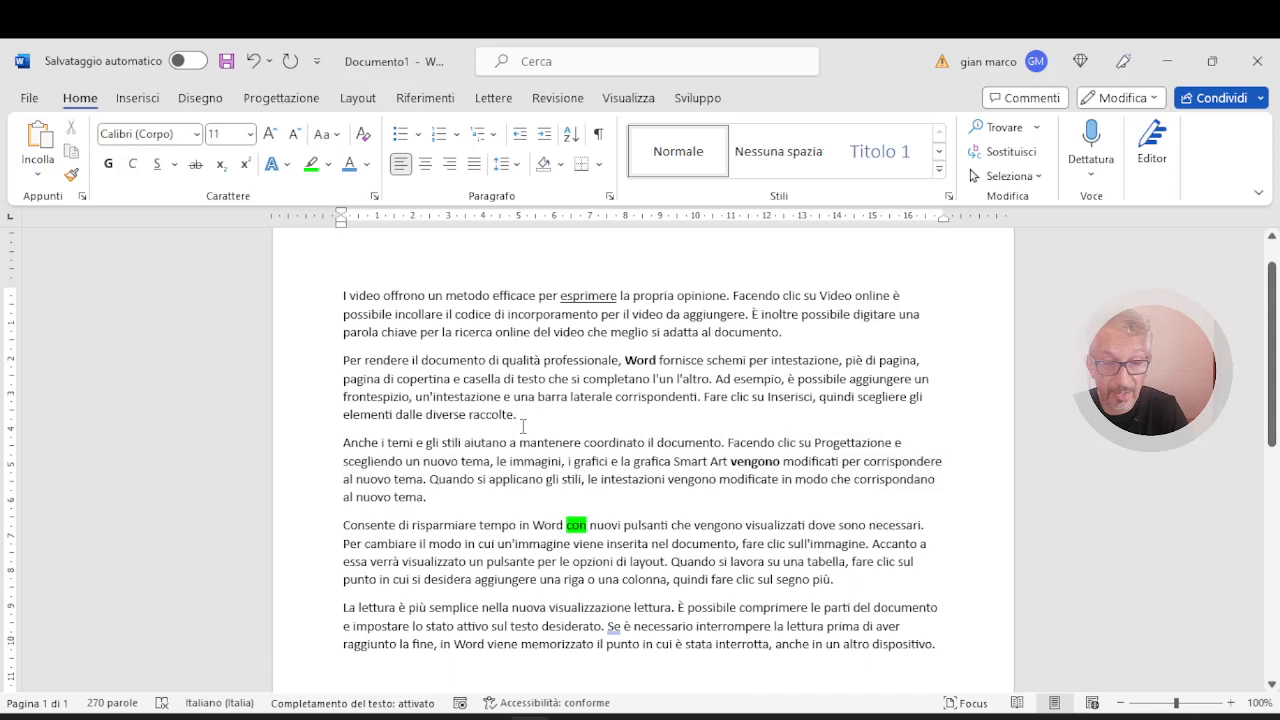
- Undo the underline, green highlight and bold formatting on the single words, leaving "Smart Art" without stray letters
click(254, 61)
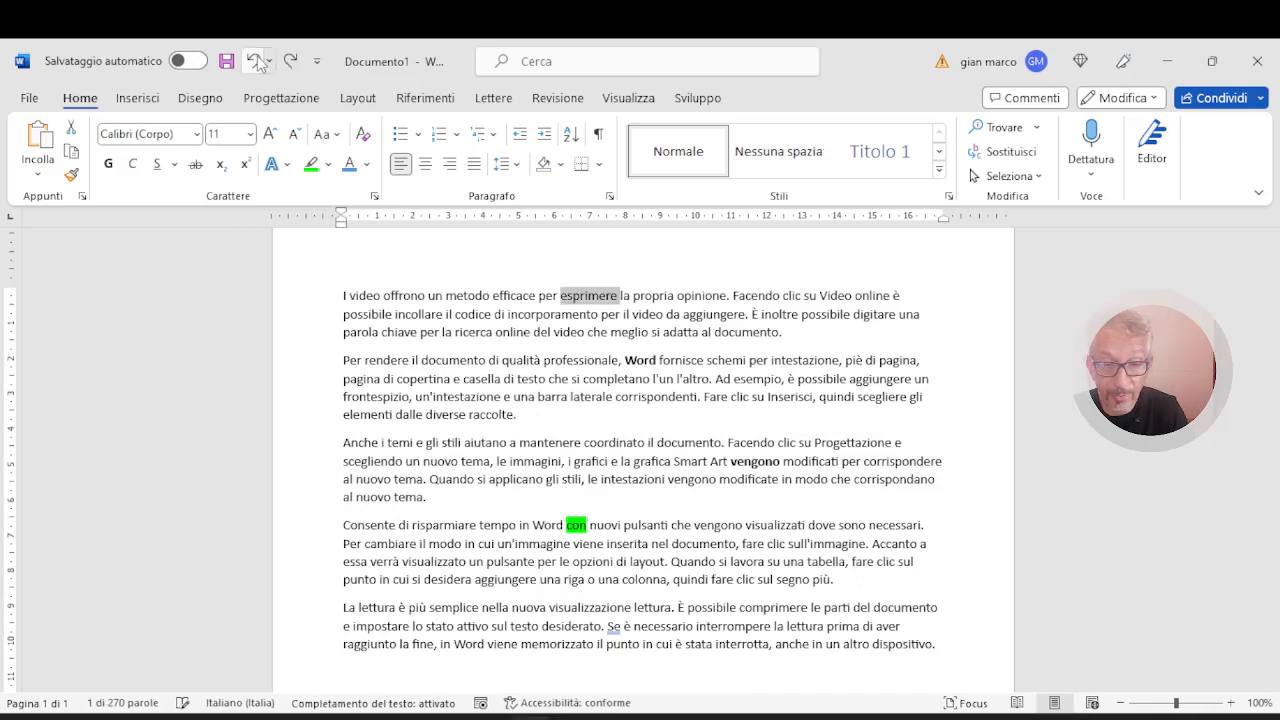
click(254, 61)
click(254, 61)
click(254, 61)
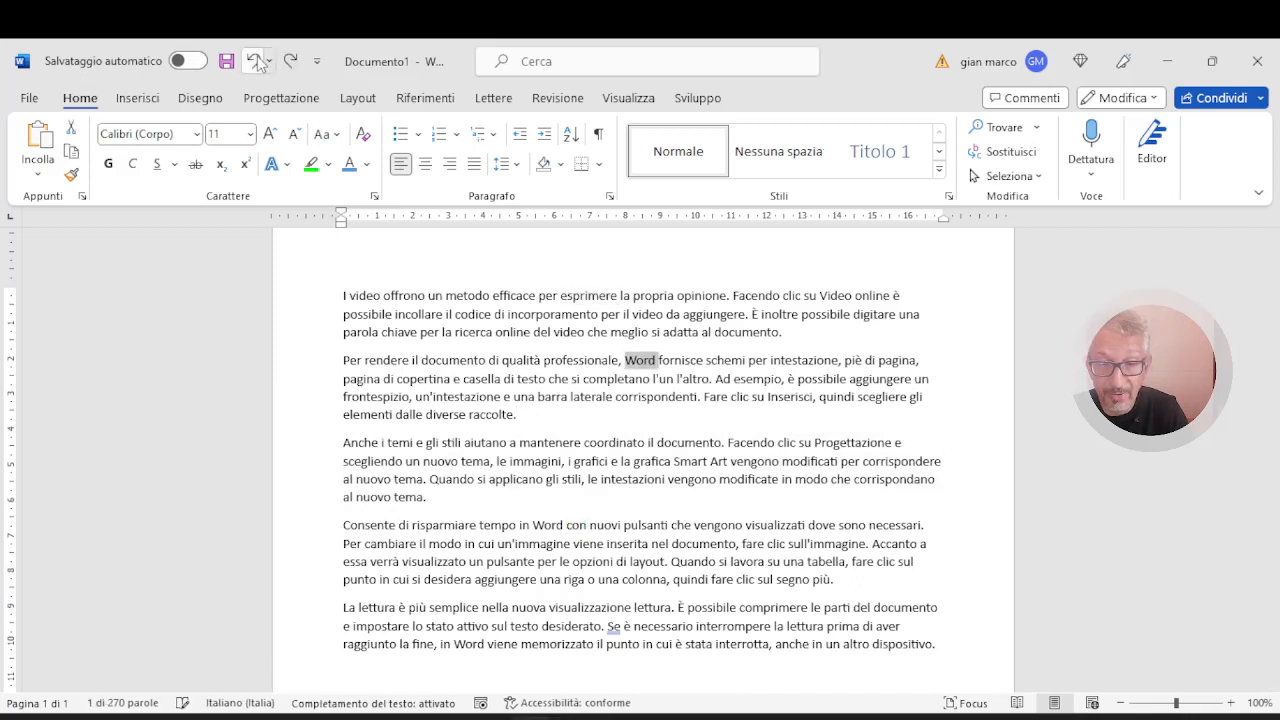
click(254, 61)
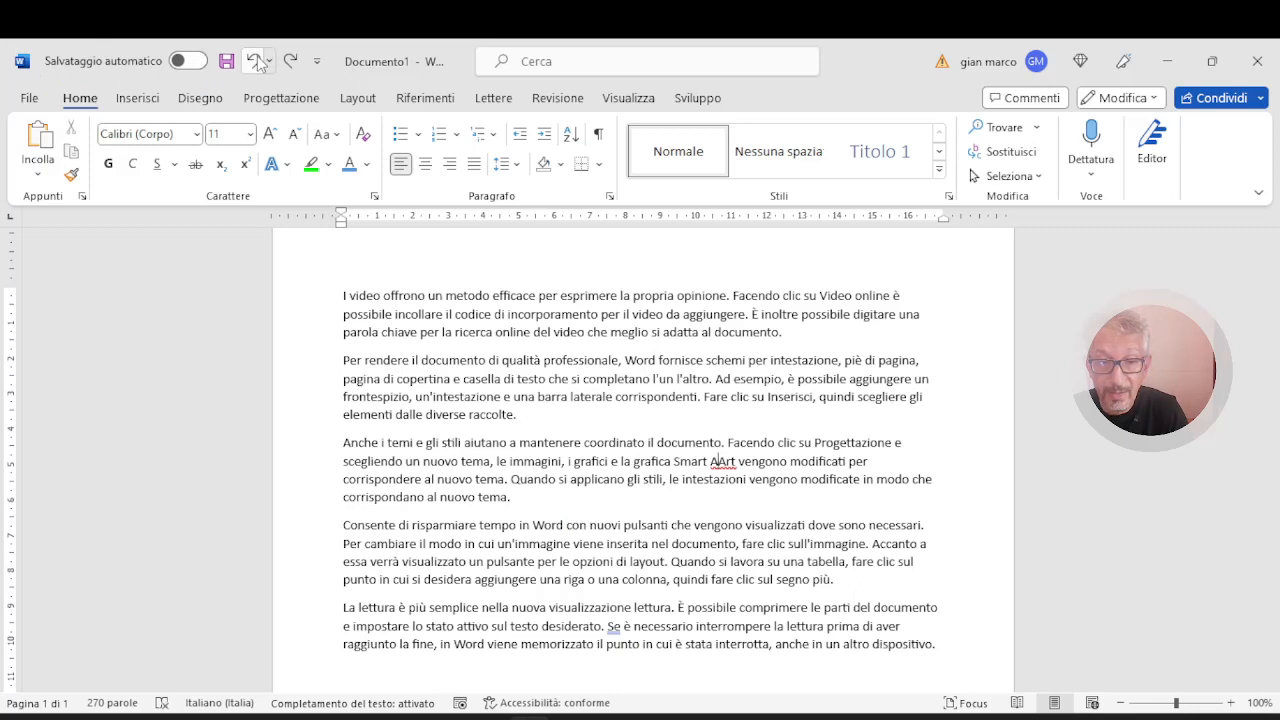
click(254, 61)
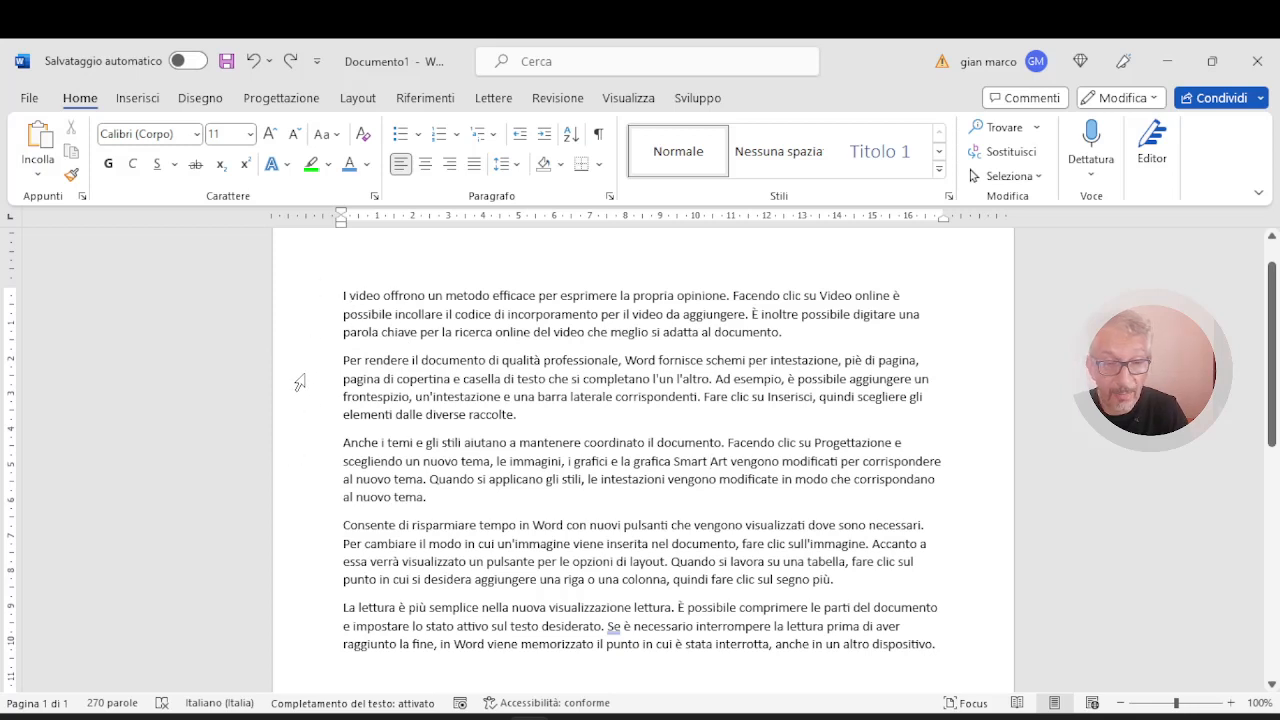
- Select one whole line at a time: the first paragraph's first line, the second paragraph's third line and the third paragraph's third line
click(305, 303)
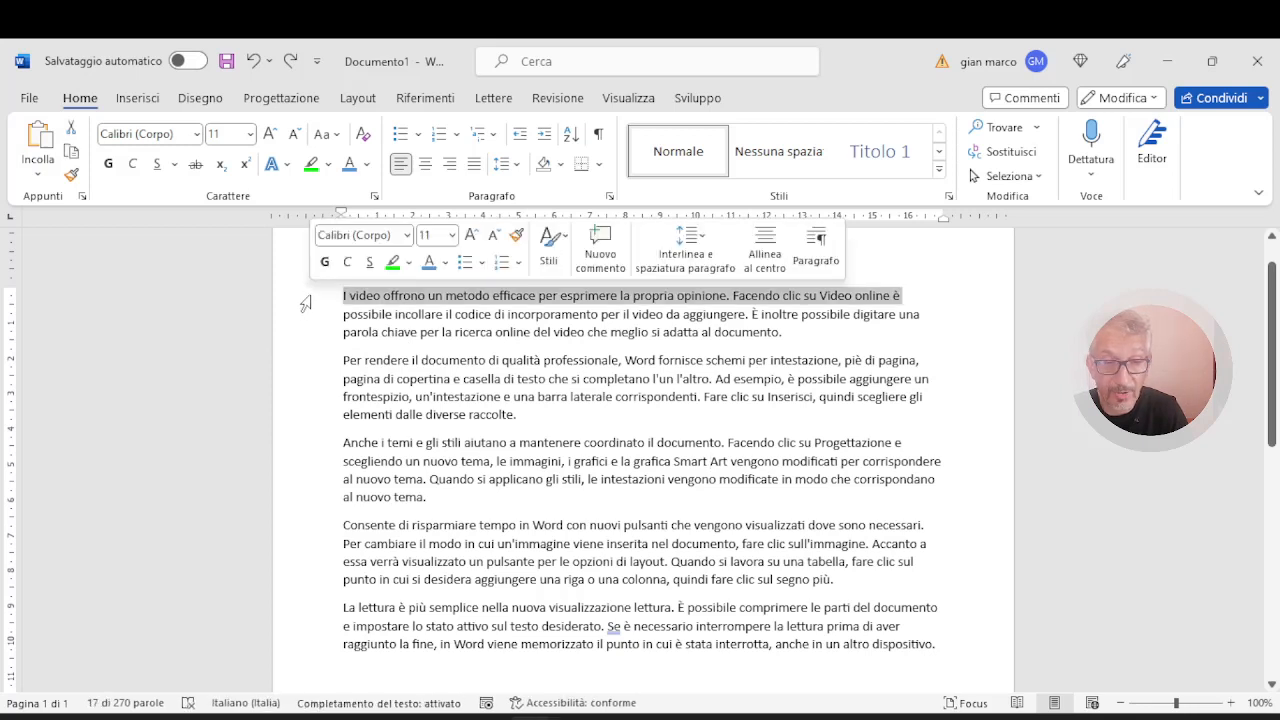
click(318, 403)
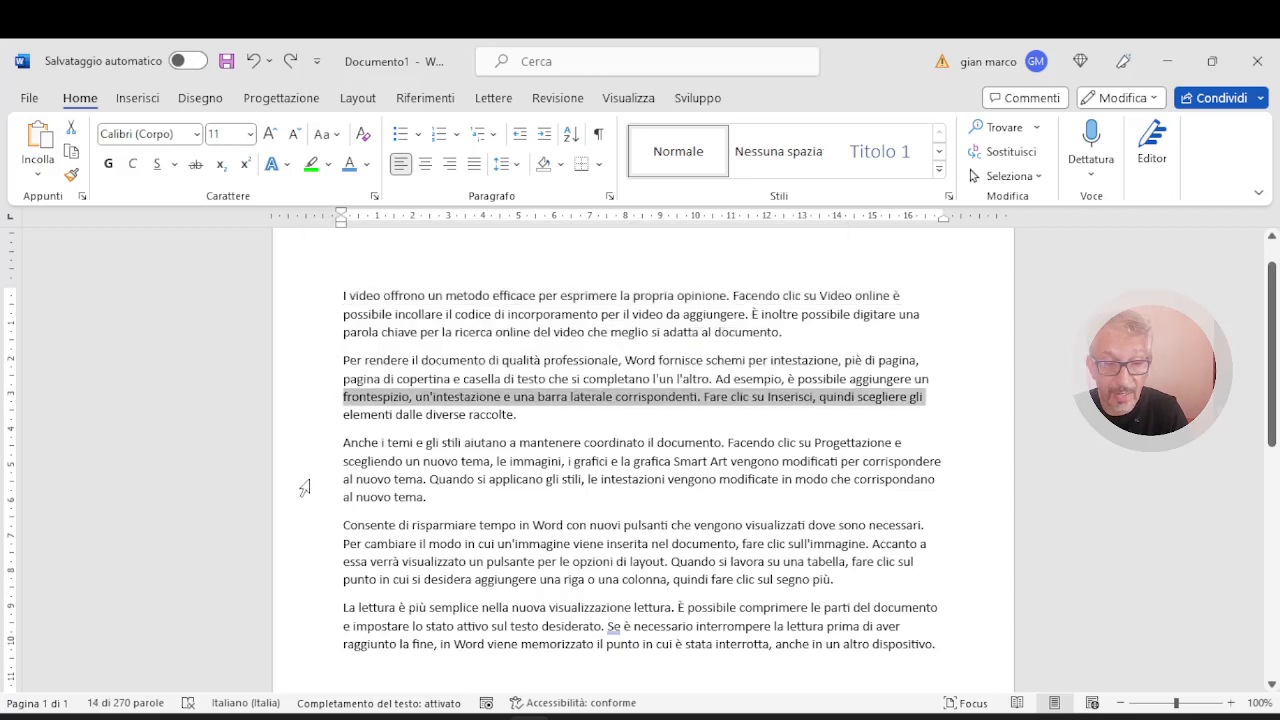
click(308, 483)
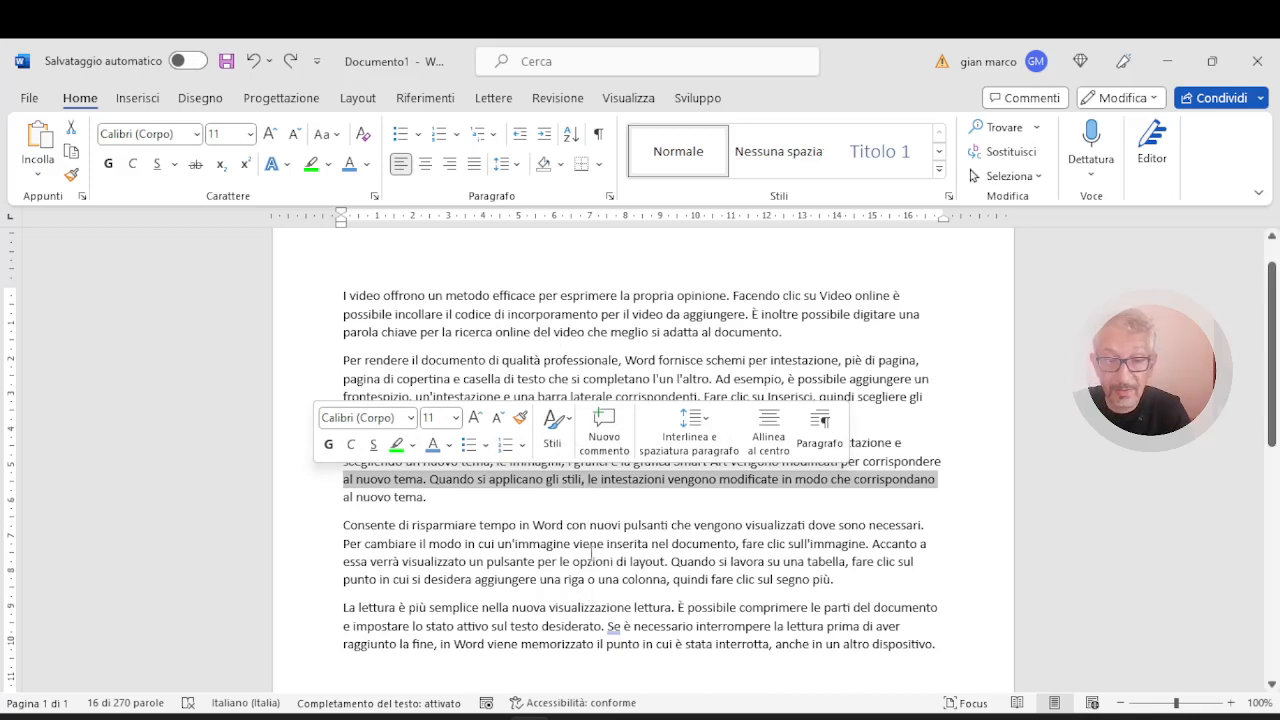
- Select the whole fourth paragraph, select the whole second paragraph from the page margin, and clear the selection
double_click(310, 556)
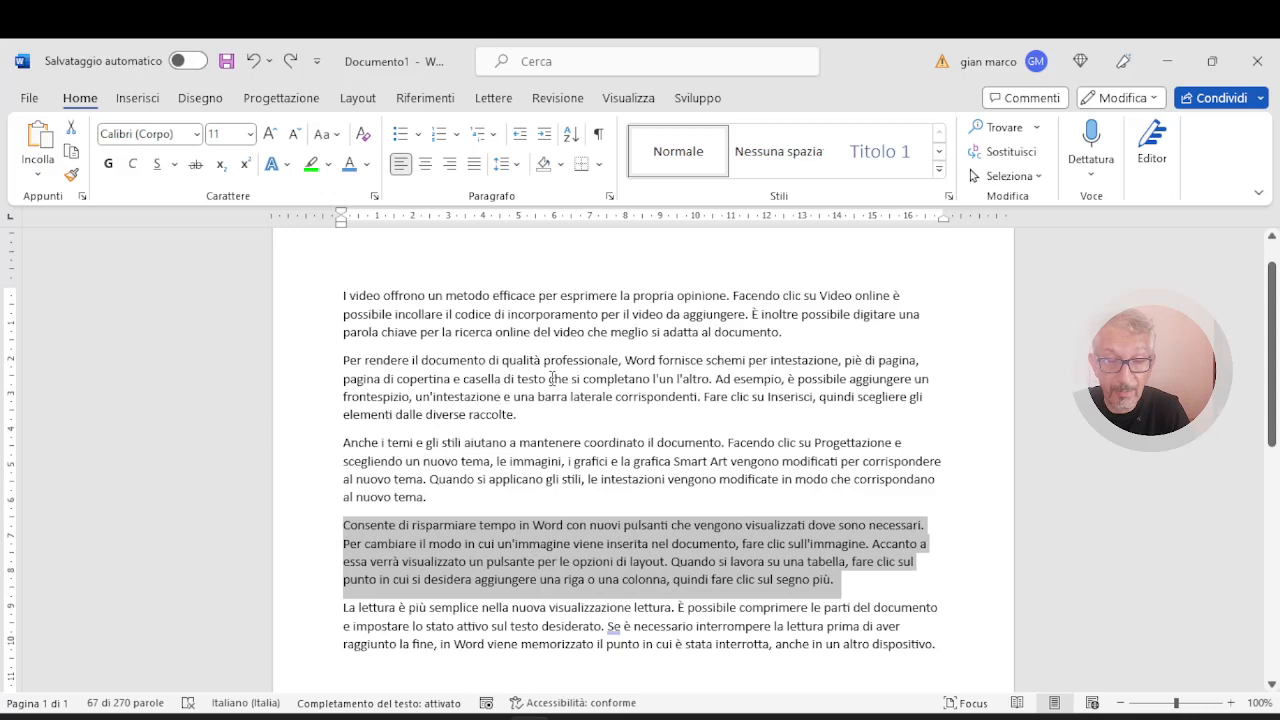
double_click(313, 388)
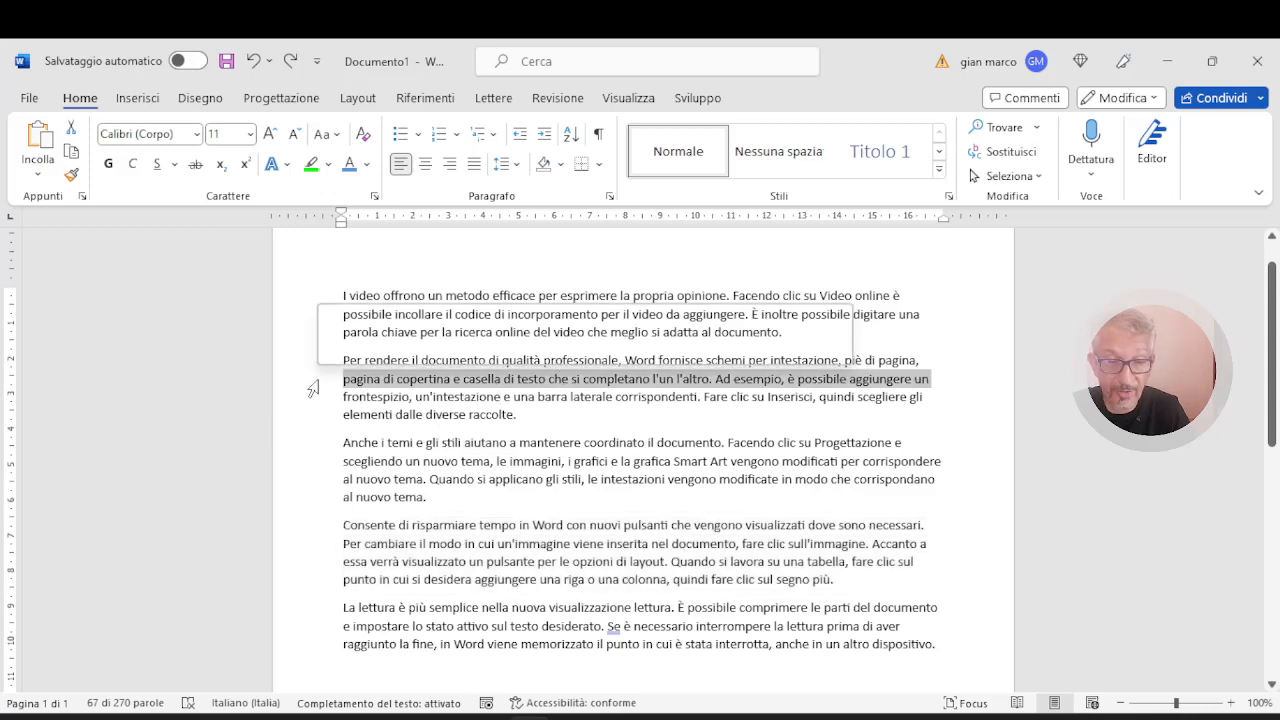
click(613, 427)
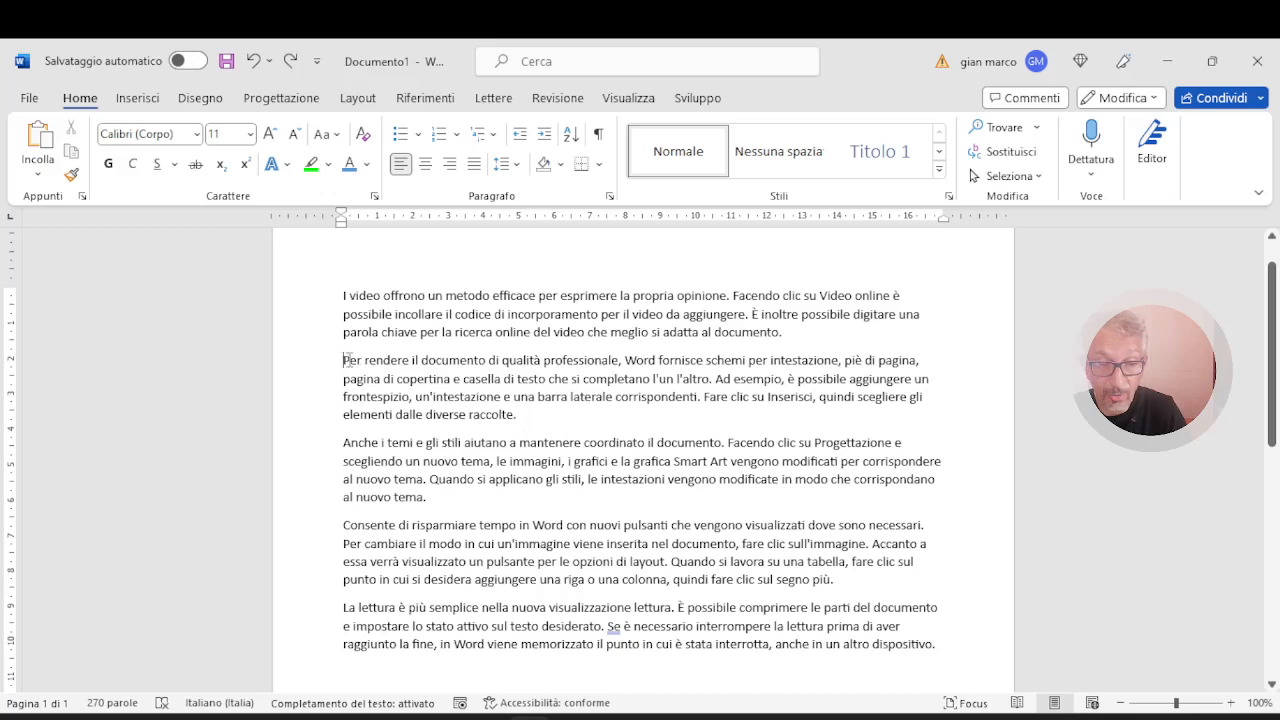
- Select the second paragraph from start to end, and make a new continuous selection from the second through the fourth paragraph
drag(346, 360, 527, 422)
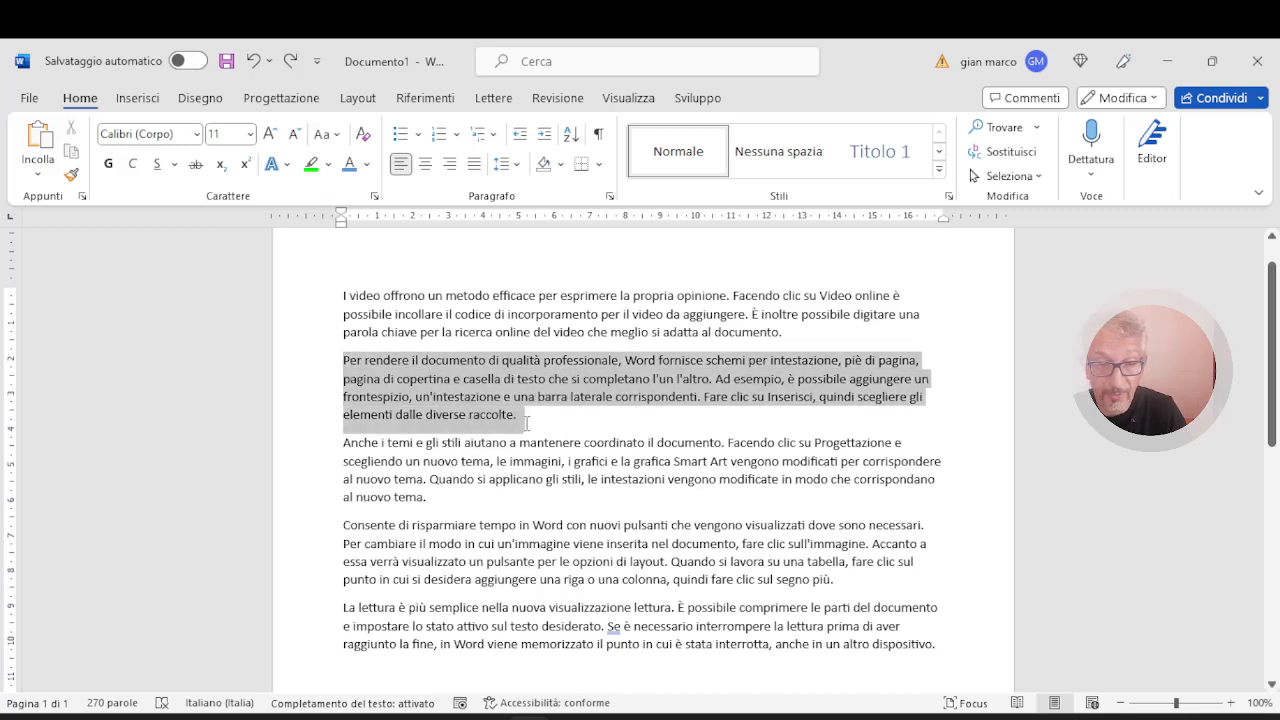
click(503, 418)
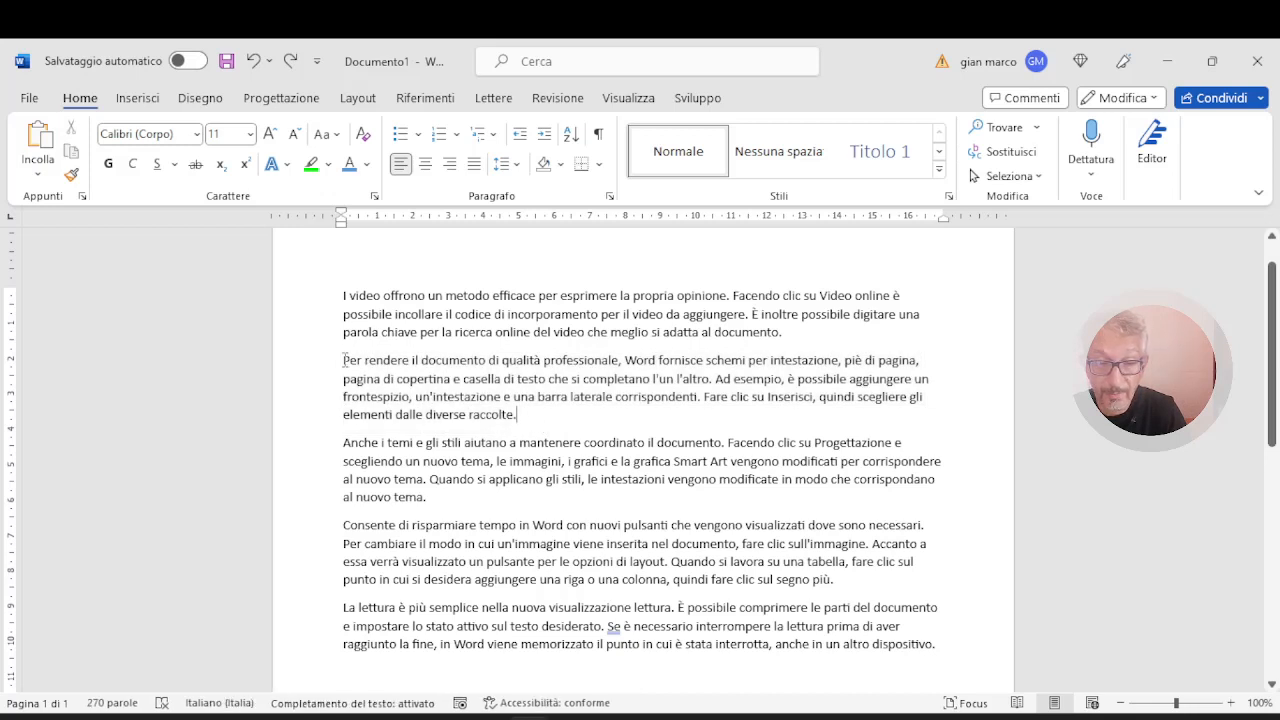
drag(346, 360, 977, 576)
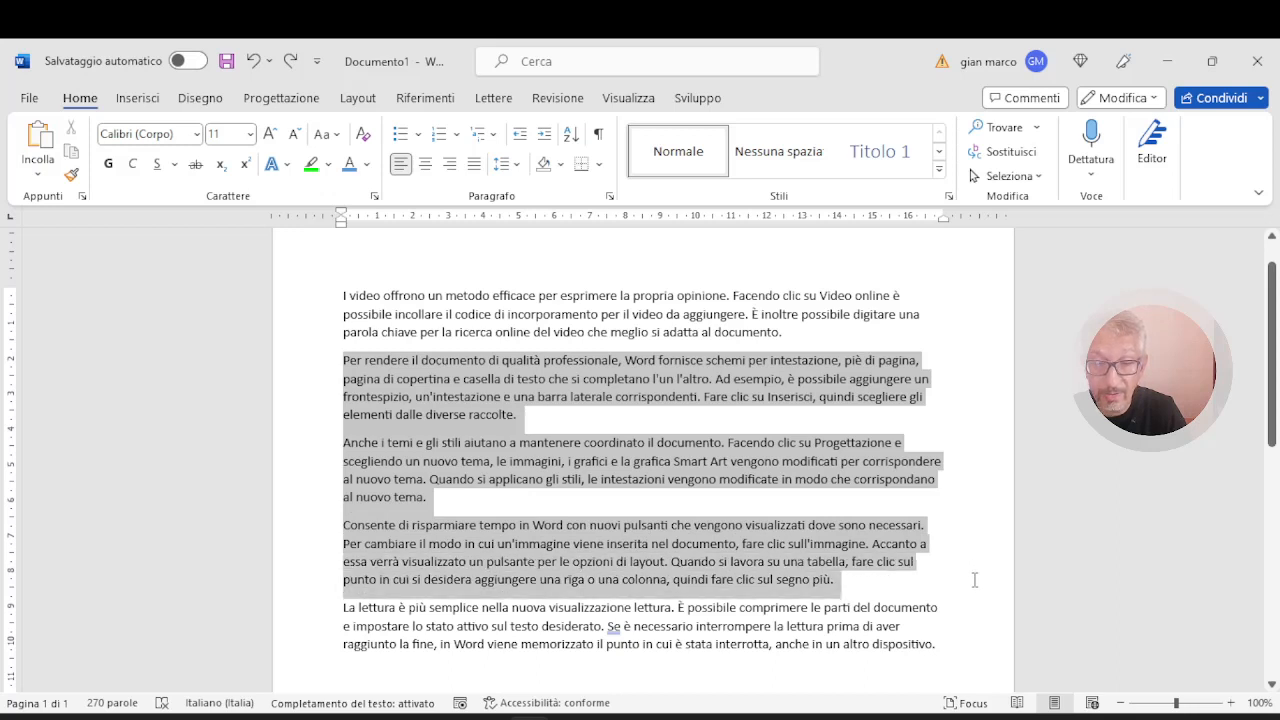
drag(974, 580, 974, 580)
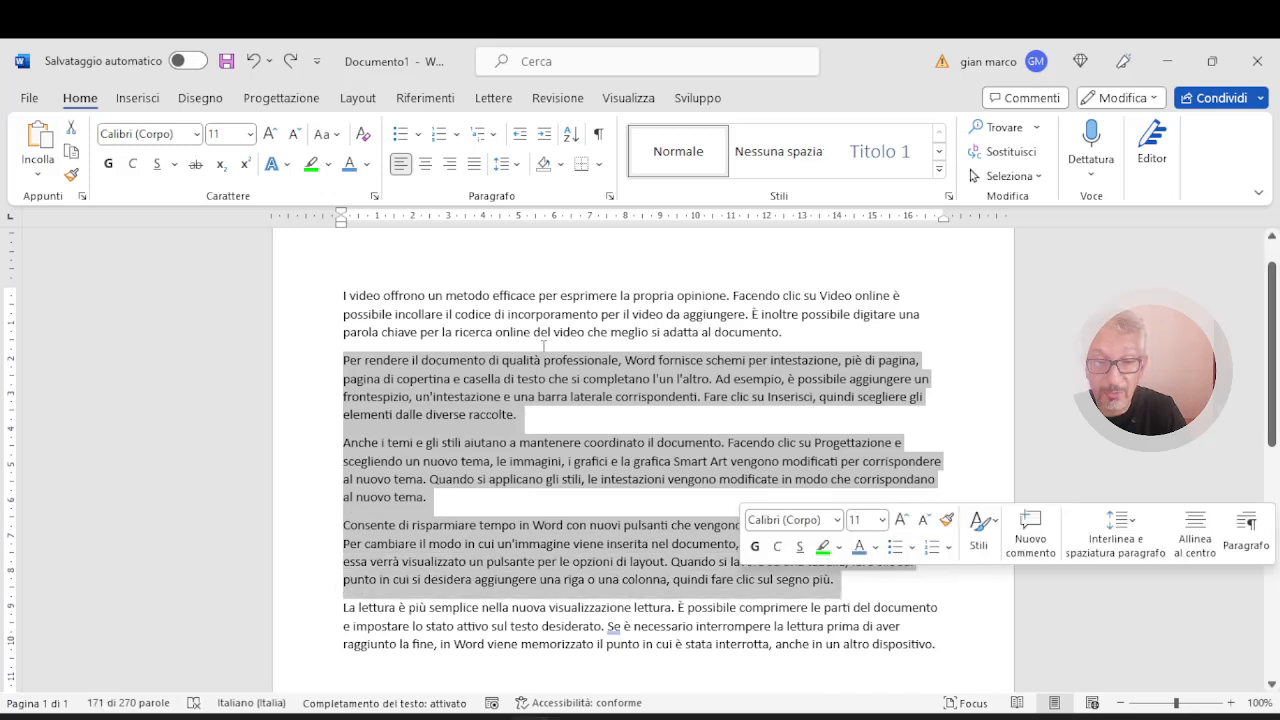
- Select from "del video" in the first paragraph to that paragraph's end, and extend the selection to the end of the fourth paragraph
click(543, 345)
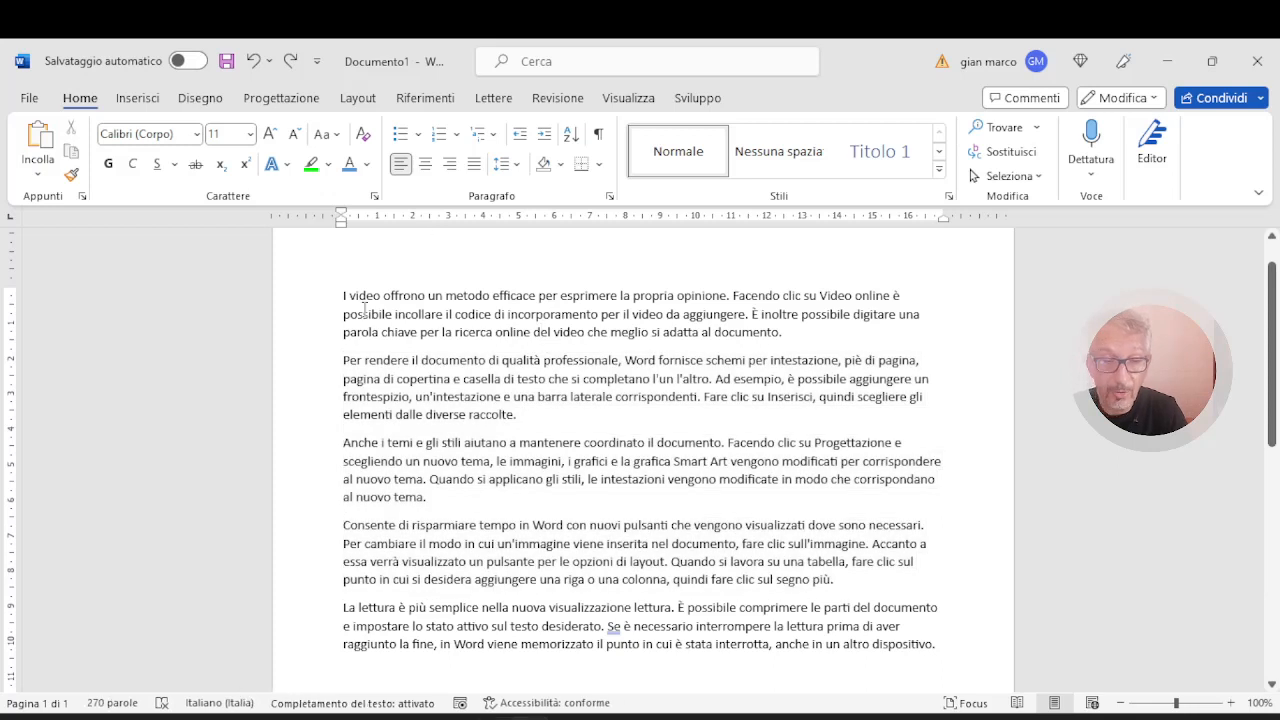
shift+click(343, 360)
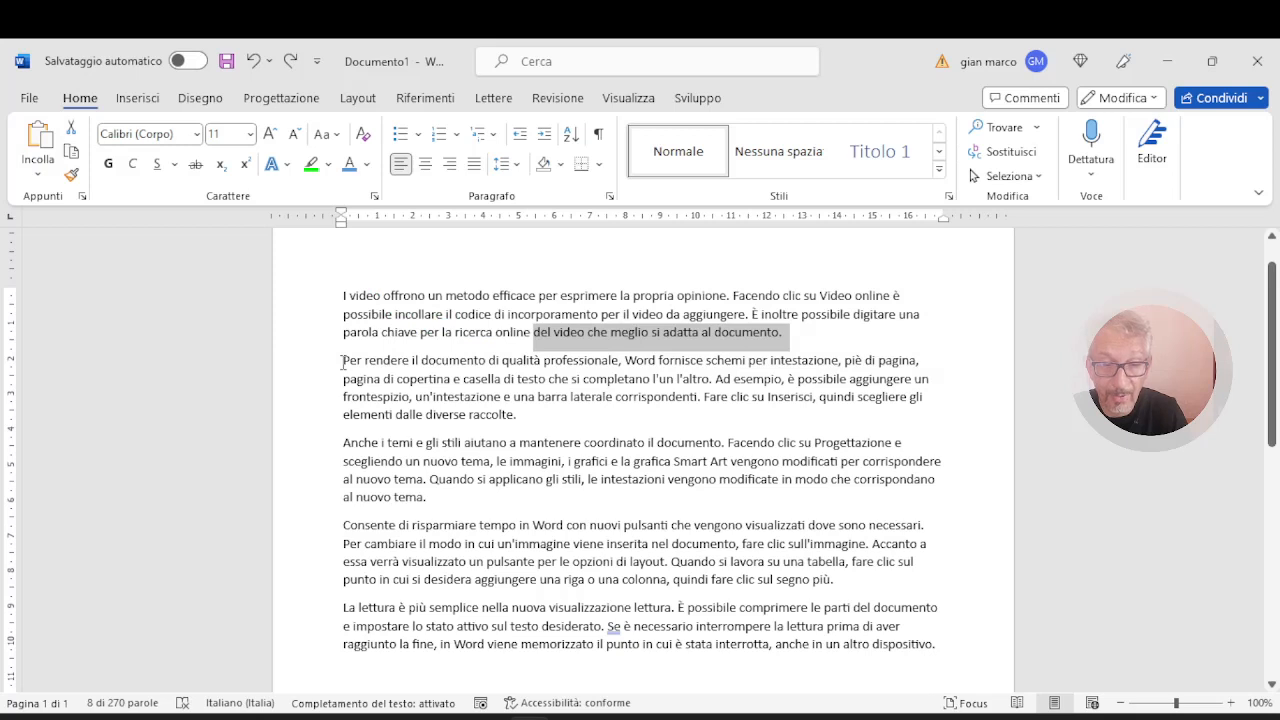
shift+click(835, 580)
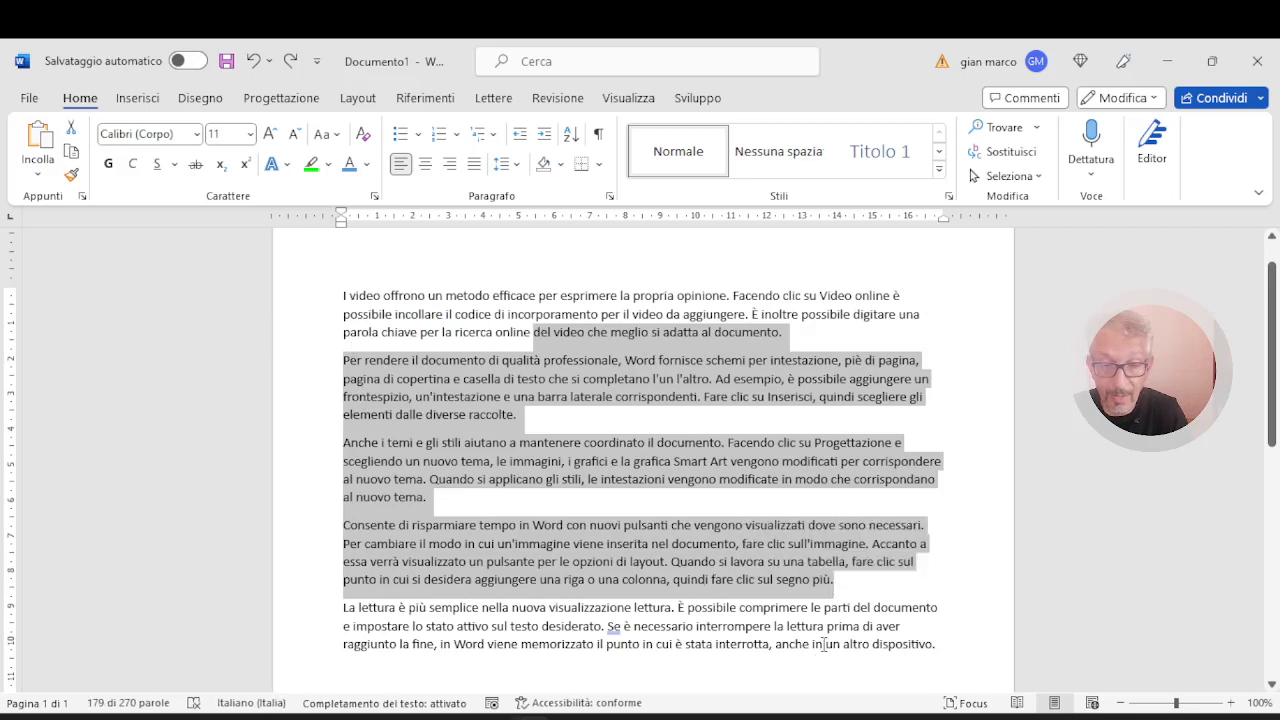
- Select from the end of the first paragraph to the start of the fourth, and undo the last deletion before "Art"
click(781, 336)
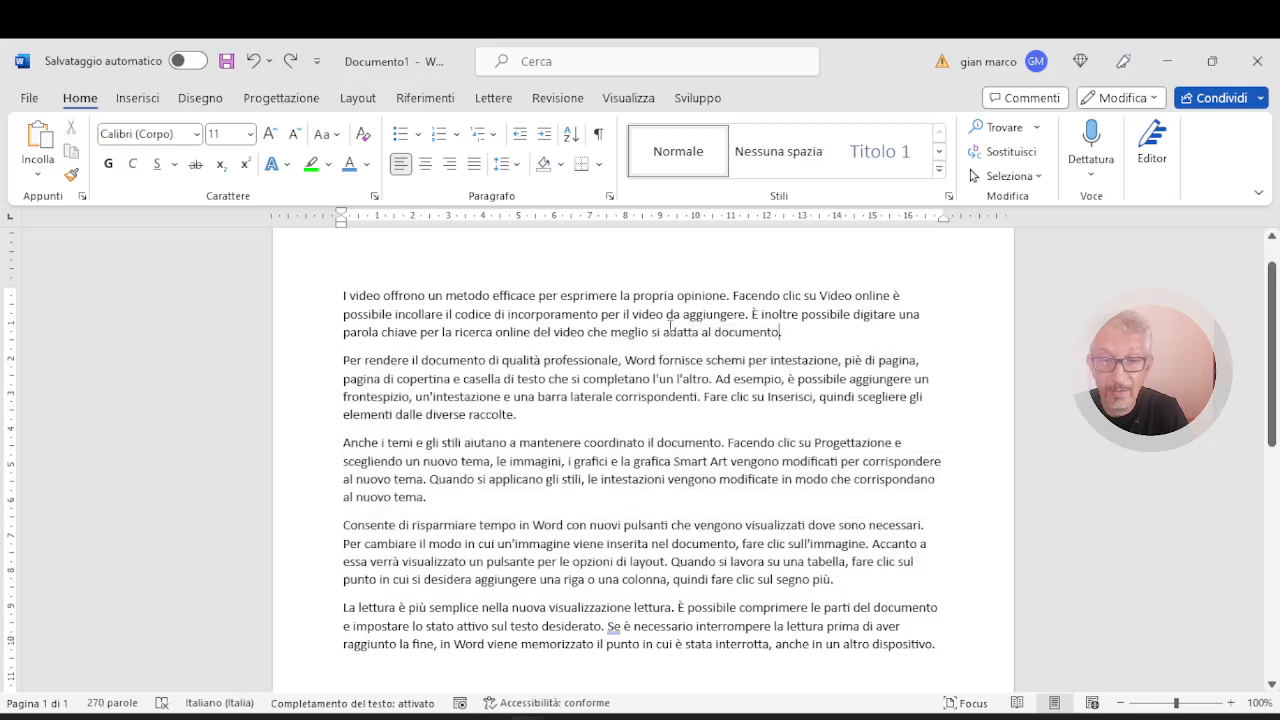
shift+click(341, 526)
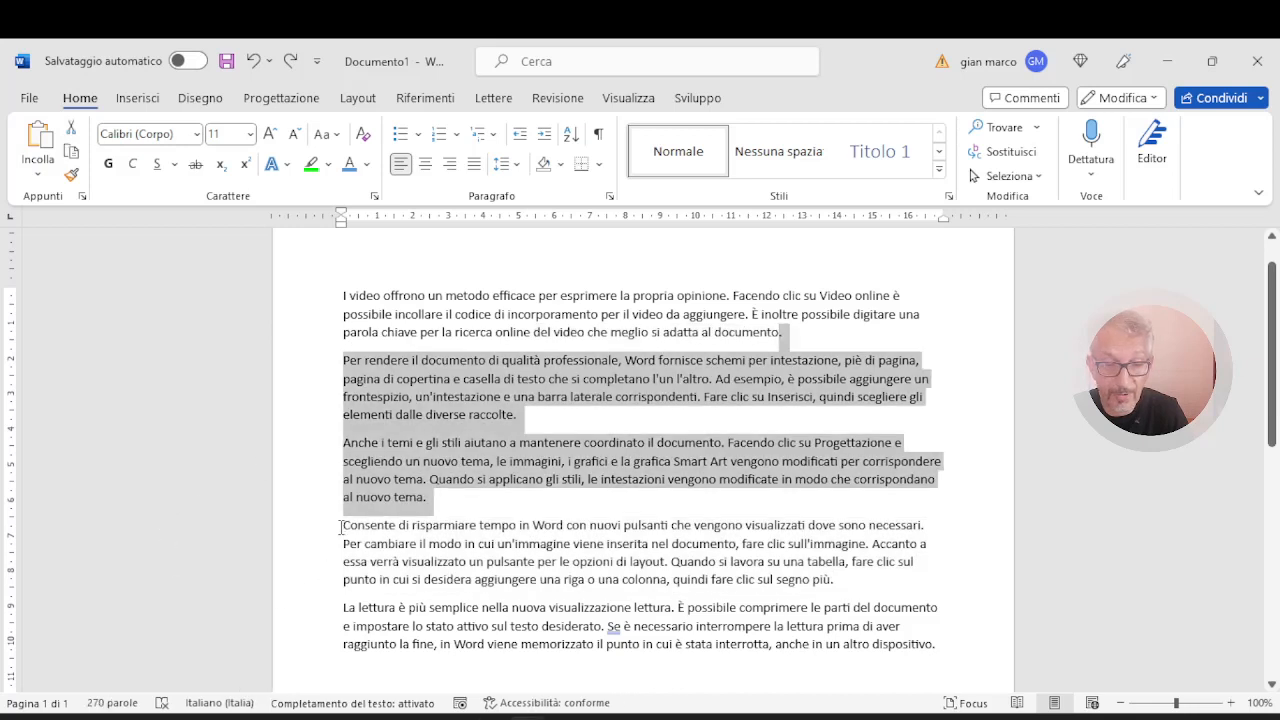
click(253, 61)
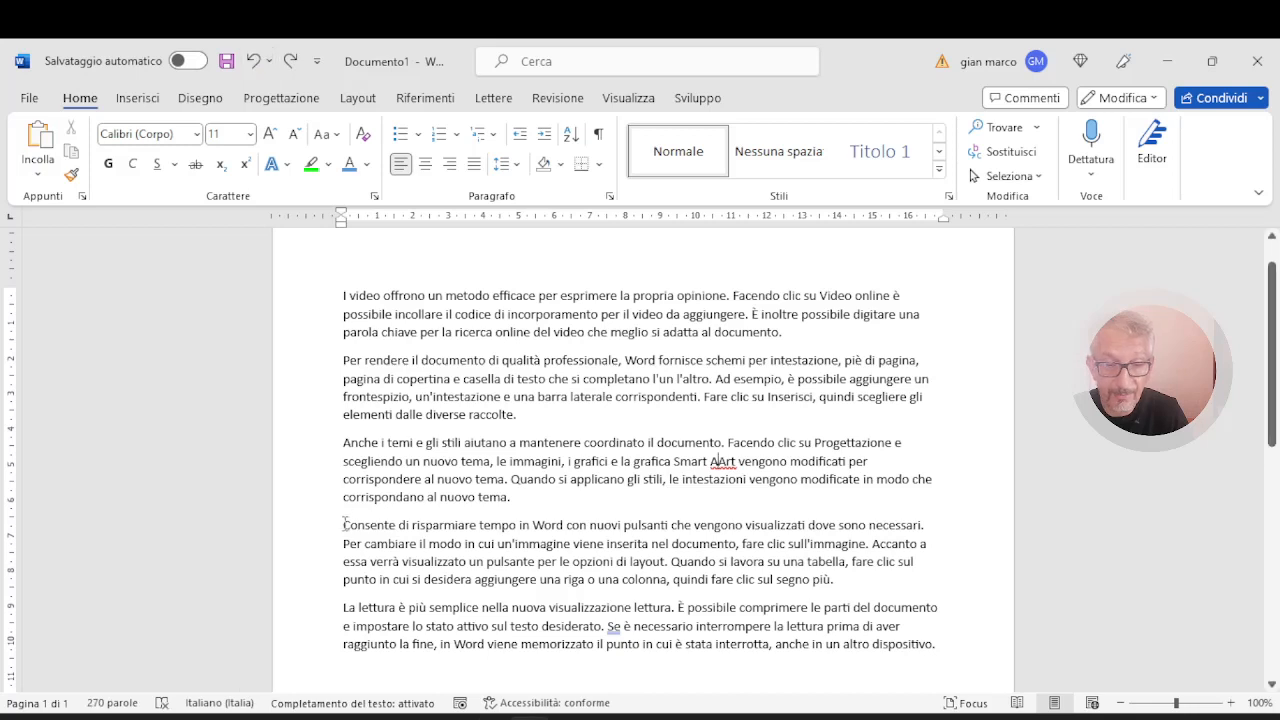
- Select the fourth and fifth paragraphs as one range, select the first three paragraphs instead, and clear the selection
click(344, 524)
shift+click(936, 645)
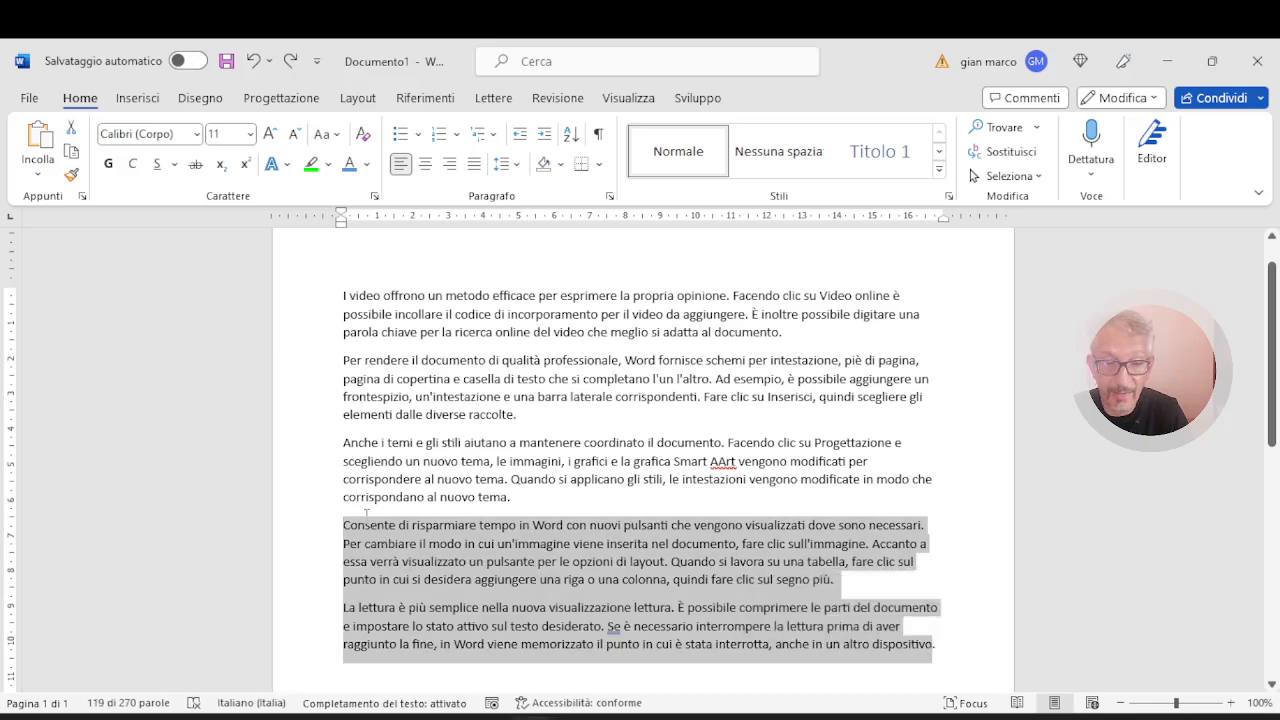
click(599, 495)
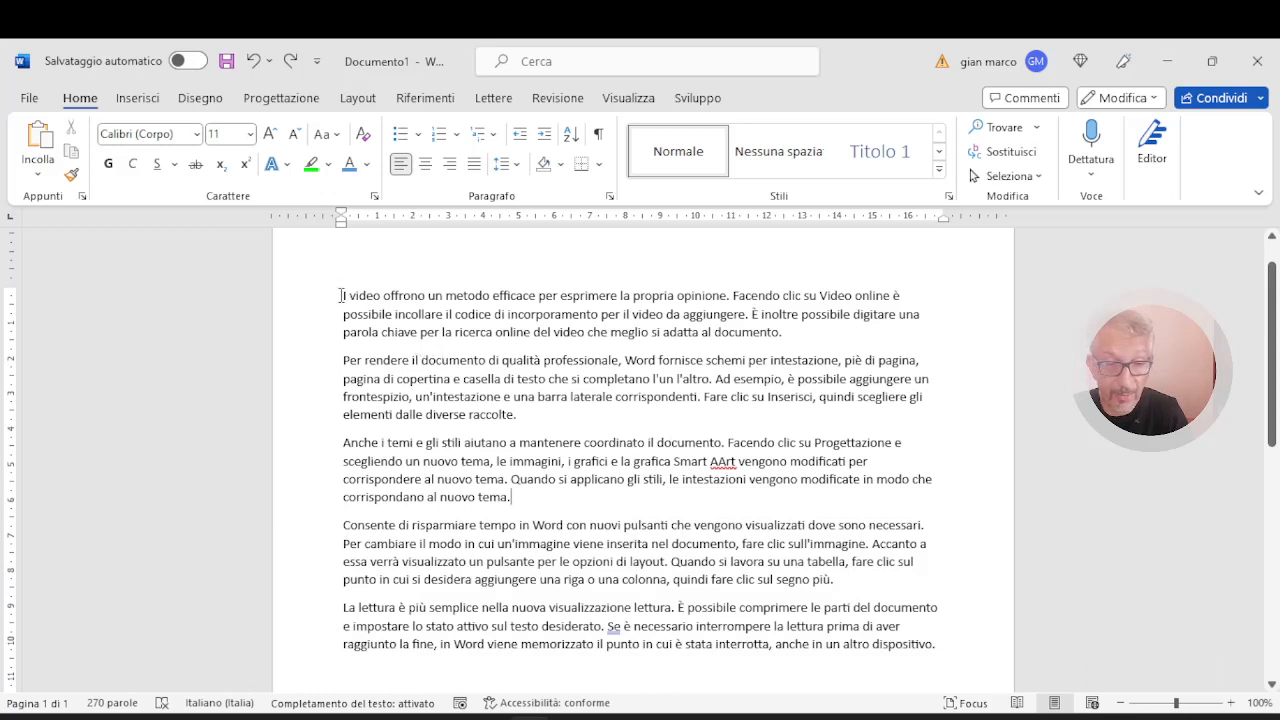
shift+click(341, 296)
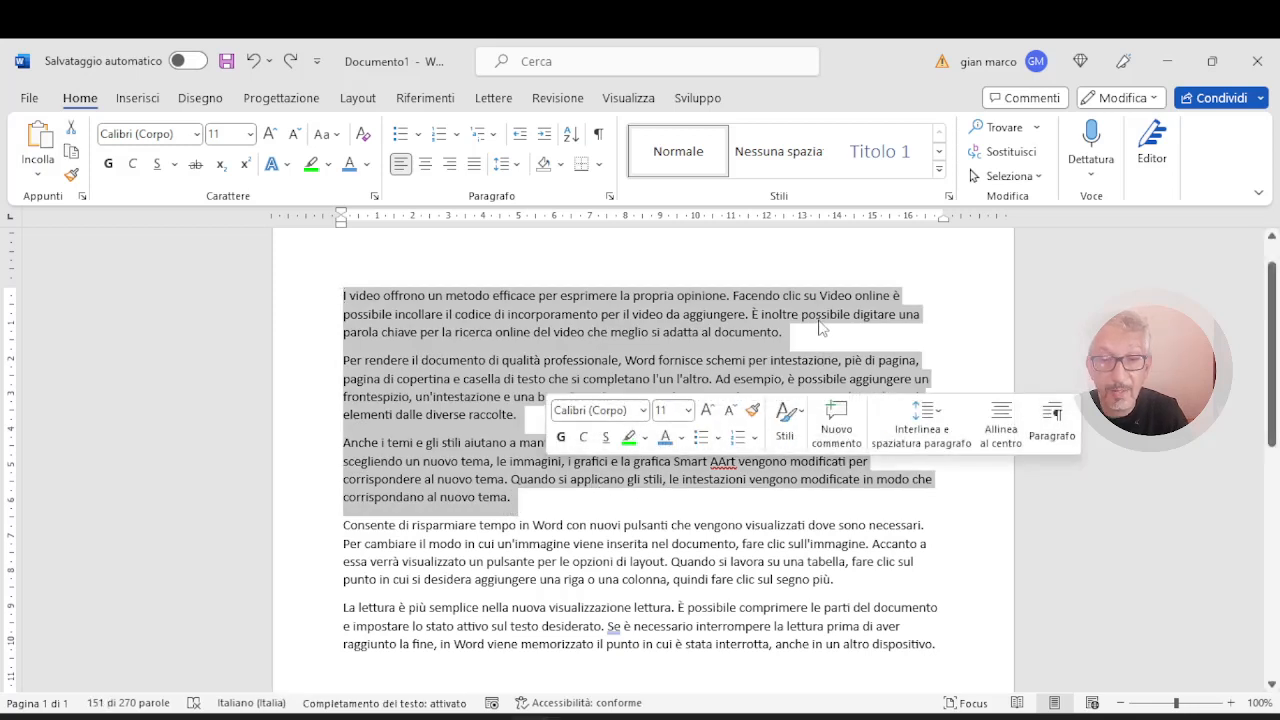
click(921, 336)
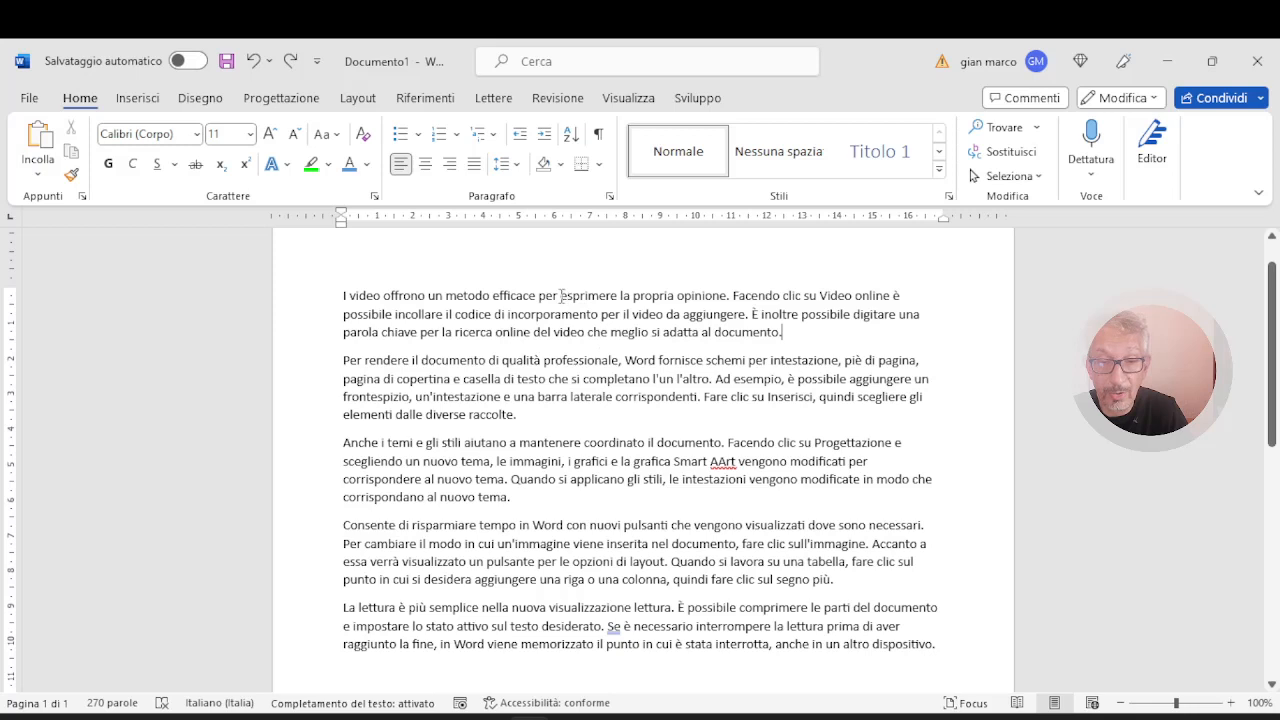
- Make "esprimere la propria opinione" in the first paragraph and "Word fornisce schemi" in the second paragraph bold
drag(561, 296, 709, 306)
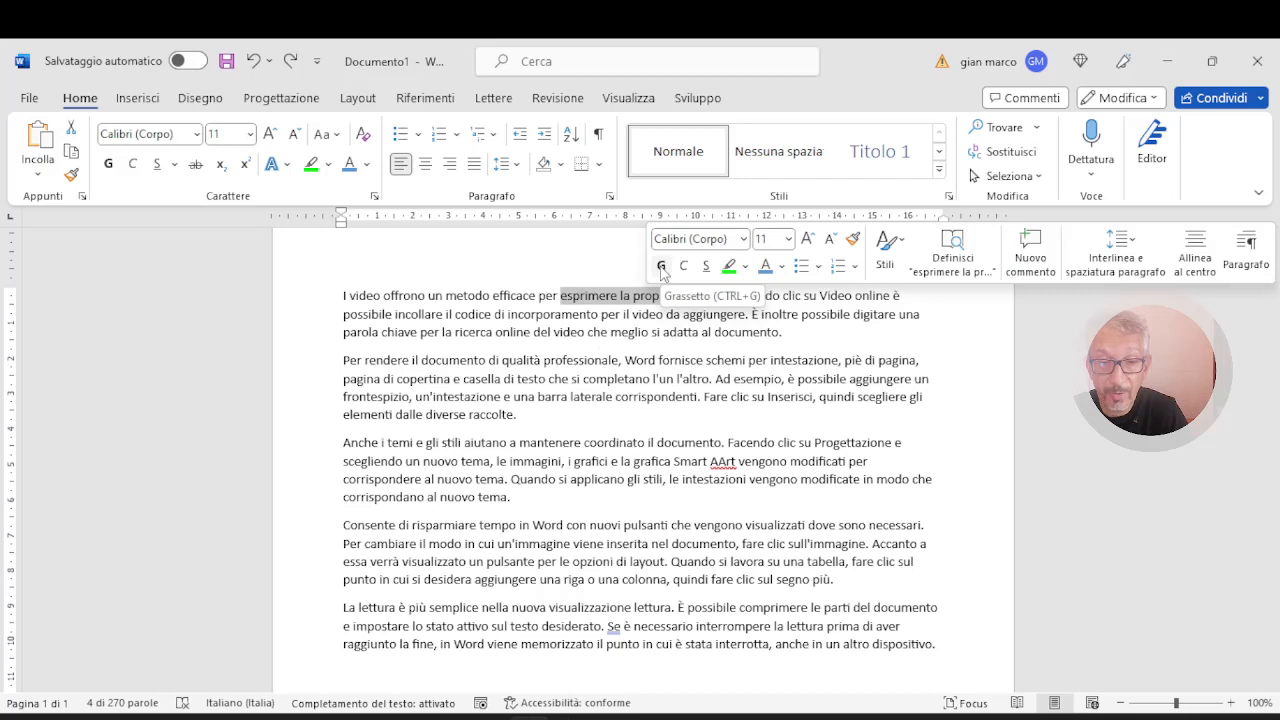
click(110, 166)
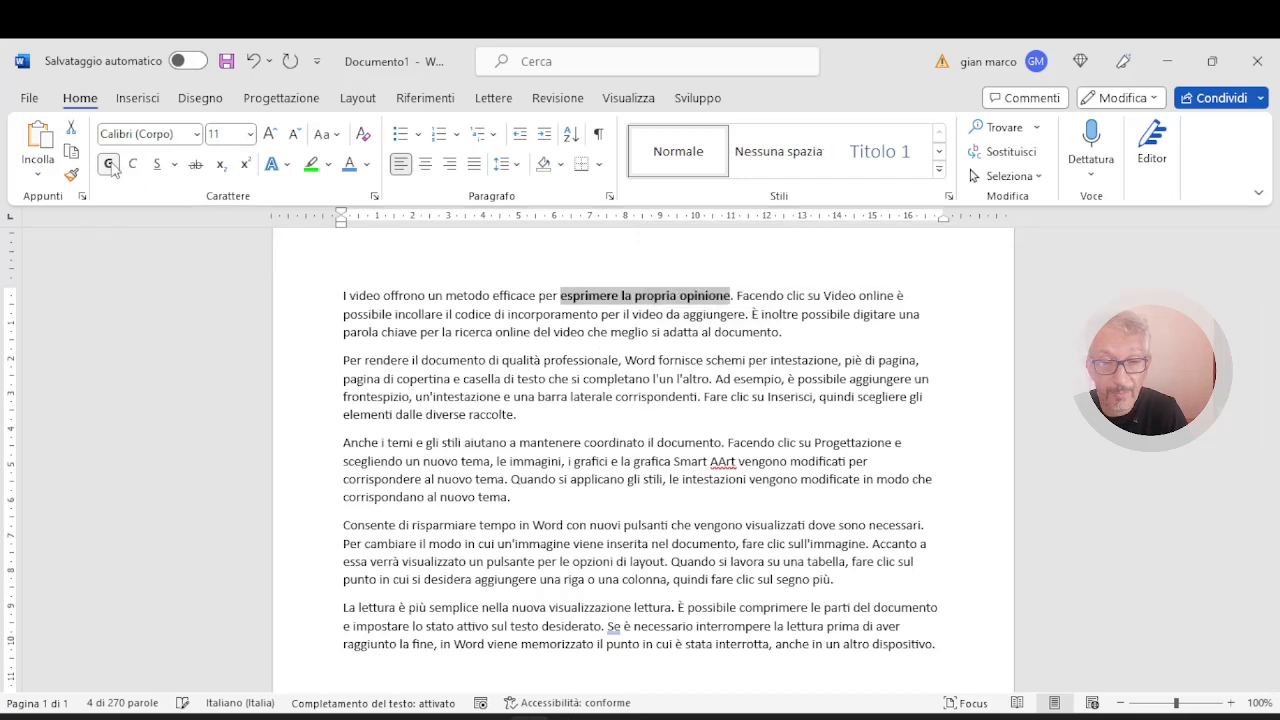
click(704, 355)
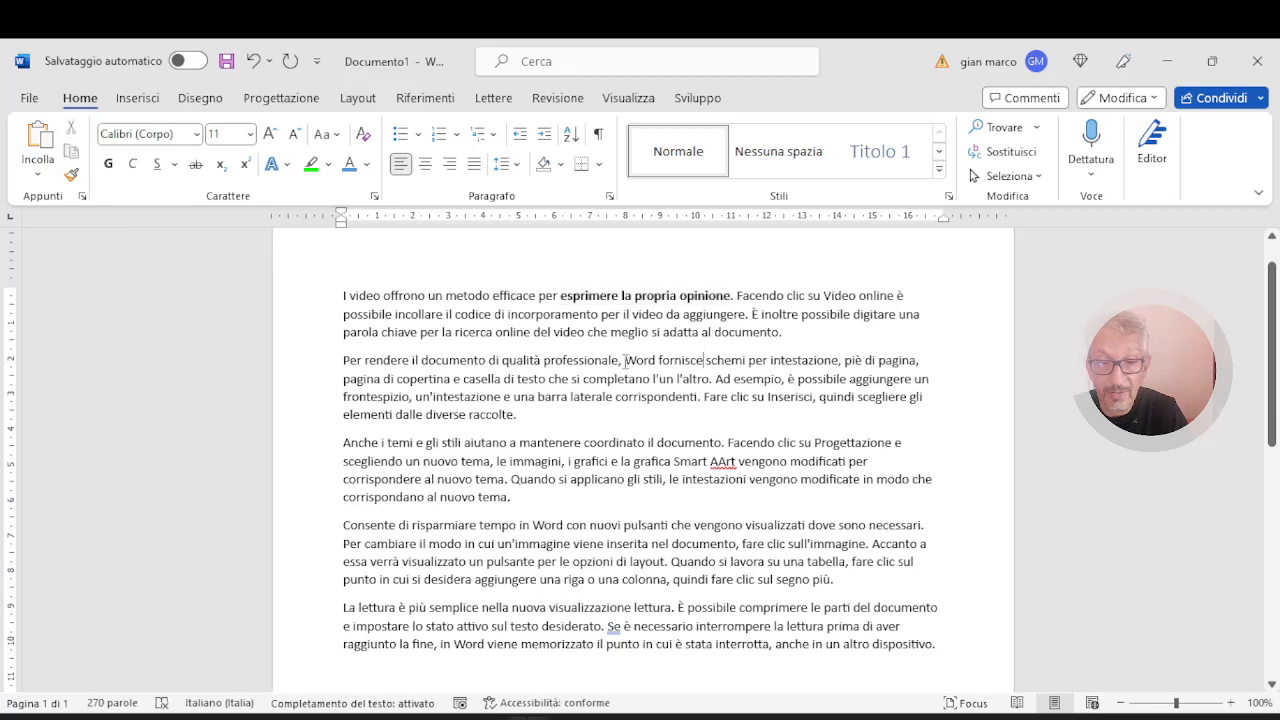
drag(625, 362, 748, 362)
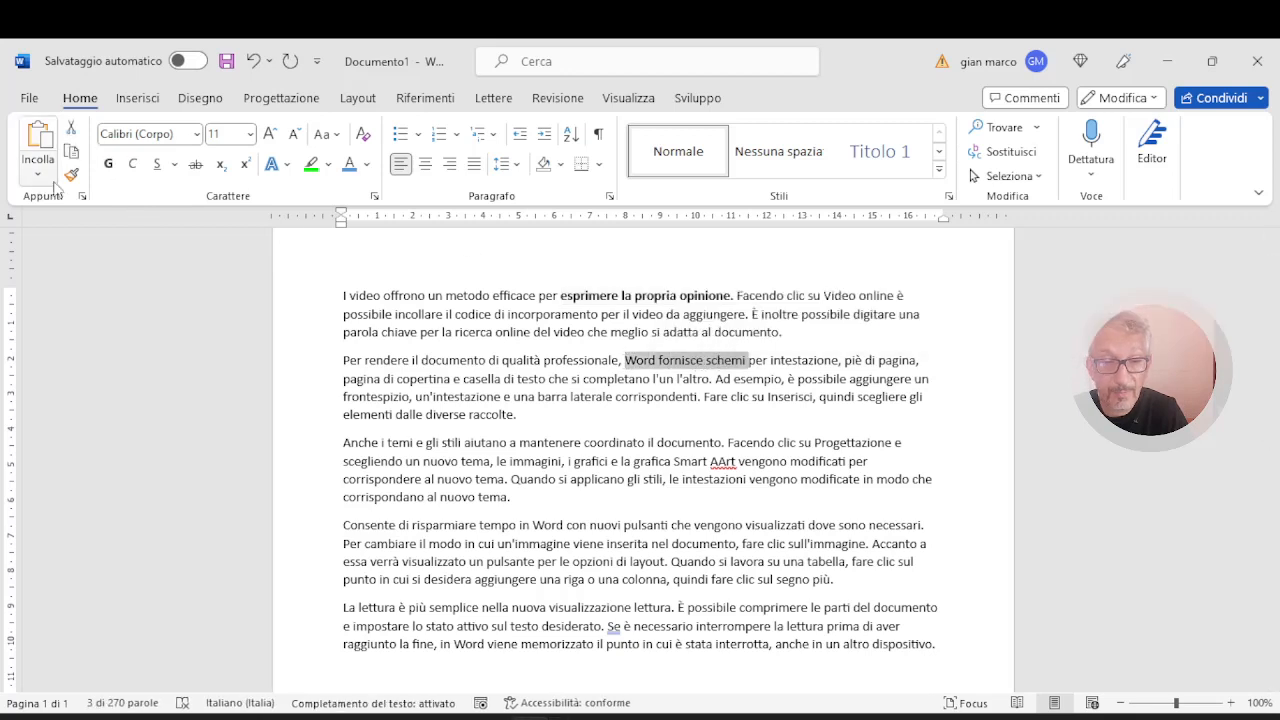
click(108, 163)
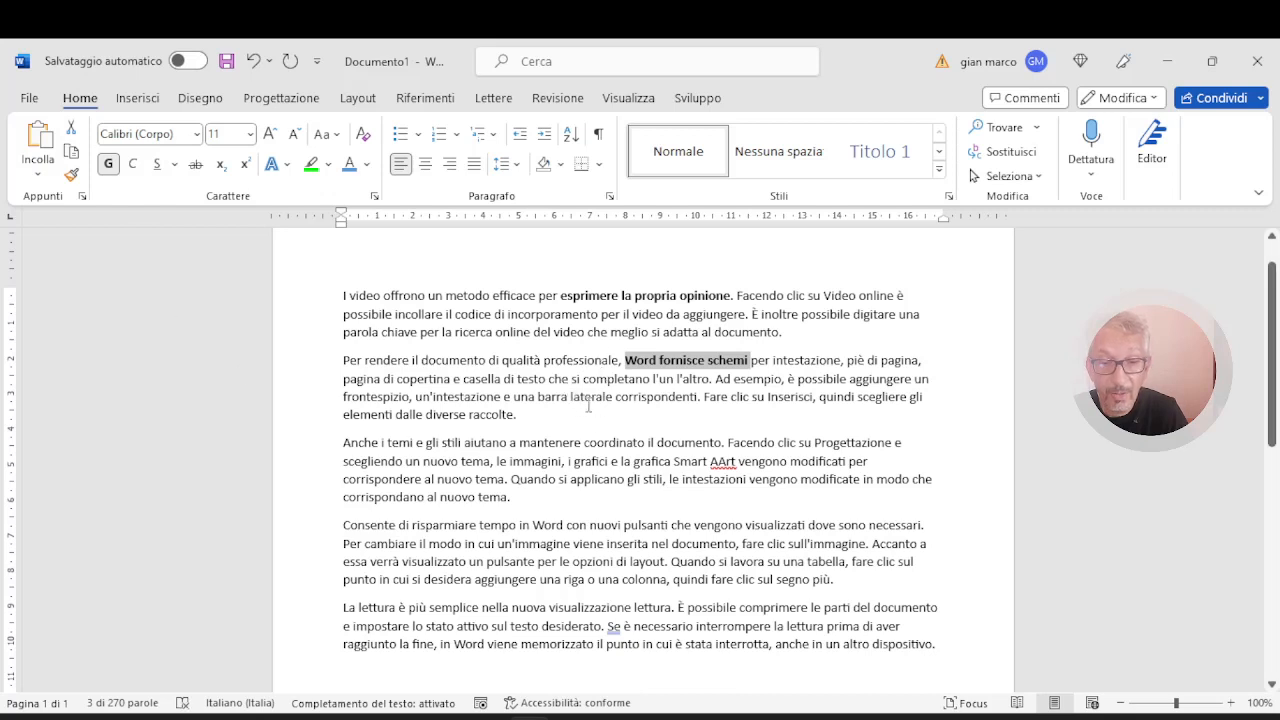
- Italicize "un'intestazione e una barra laterale" in the second paragraph
drag(614, 398, 415, 398)
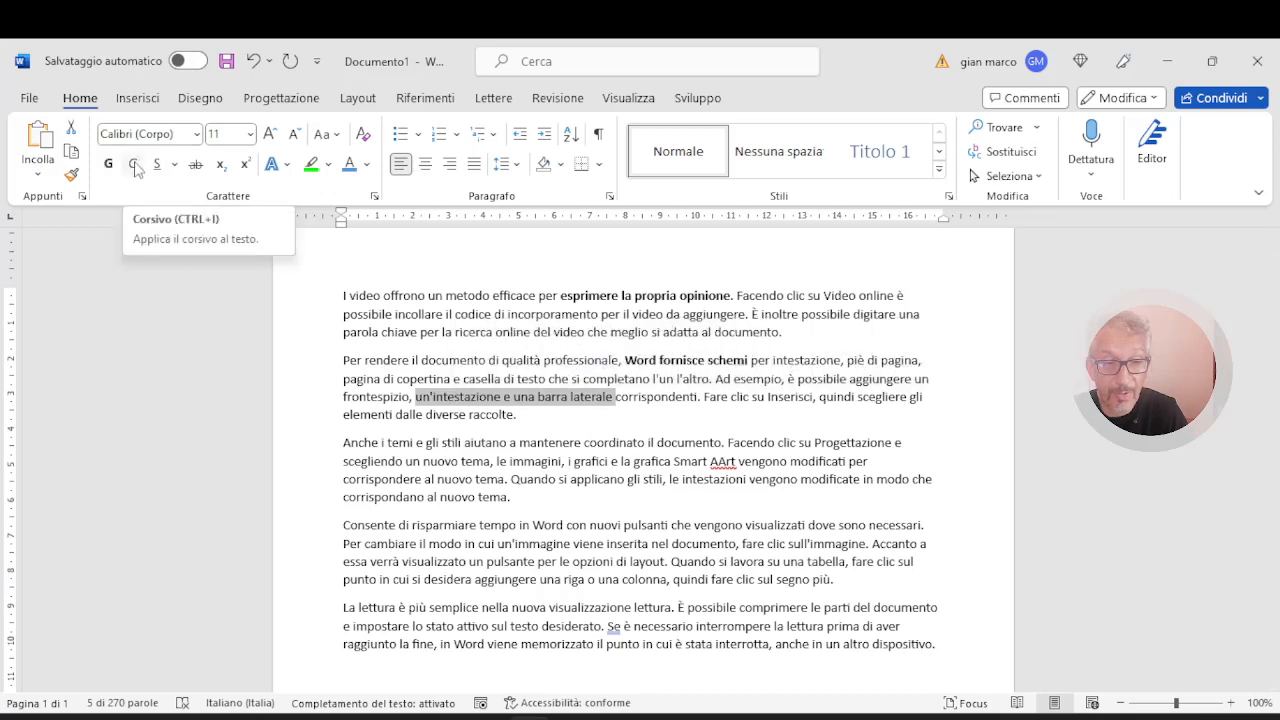
click(137, 170)
click(592, 430)
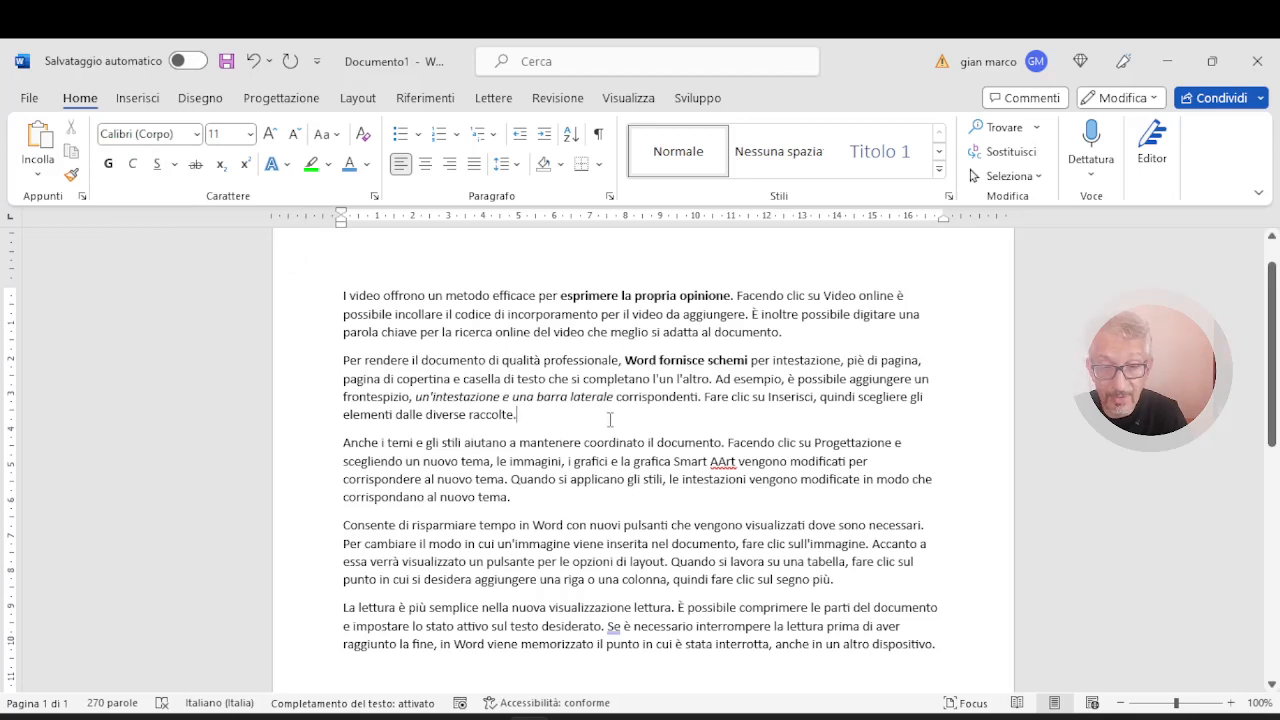
- Apply a dashed underline to "Anche i temi e gli stili aiutano a mantenere coordinato il documento" and replace that text with "QQ"
scroll(610, 420, up, 2)
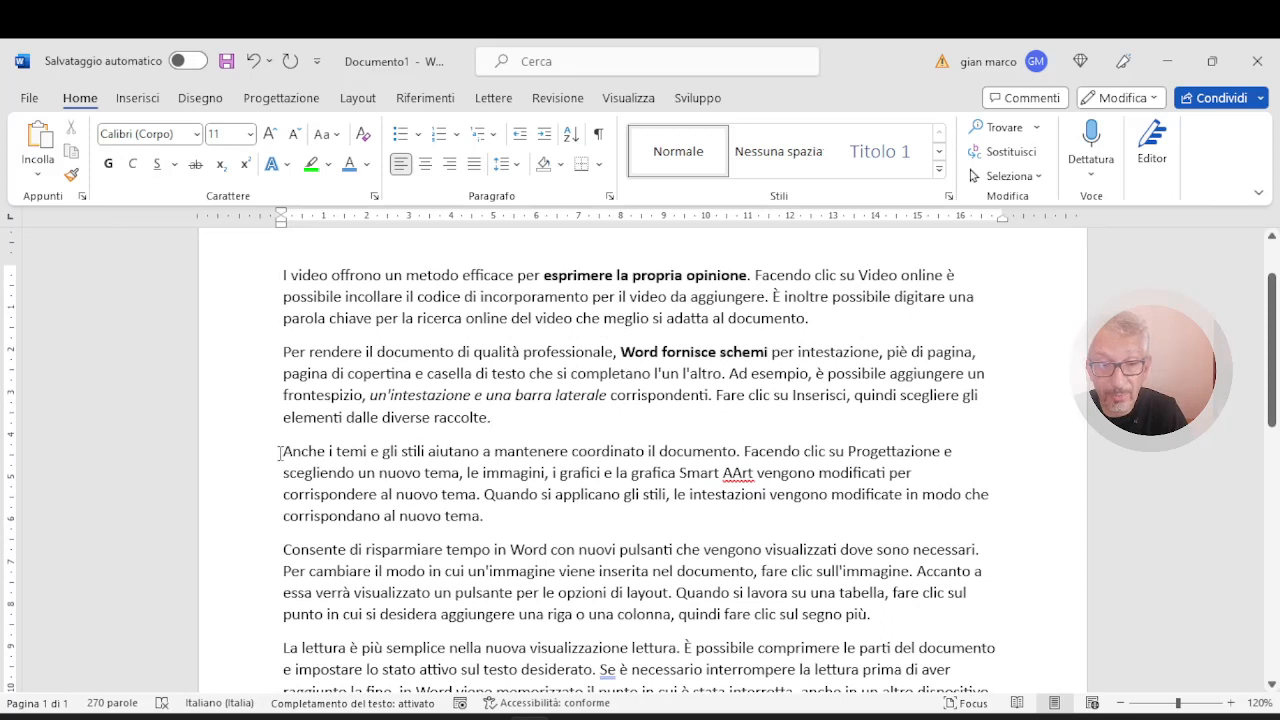
drag(279, 453, 738, 452)
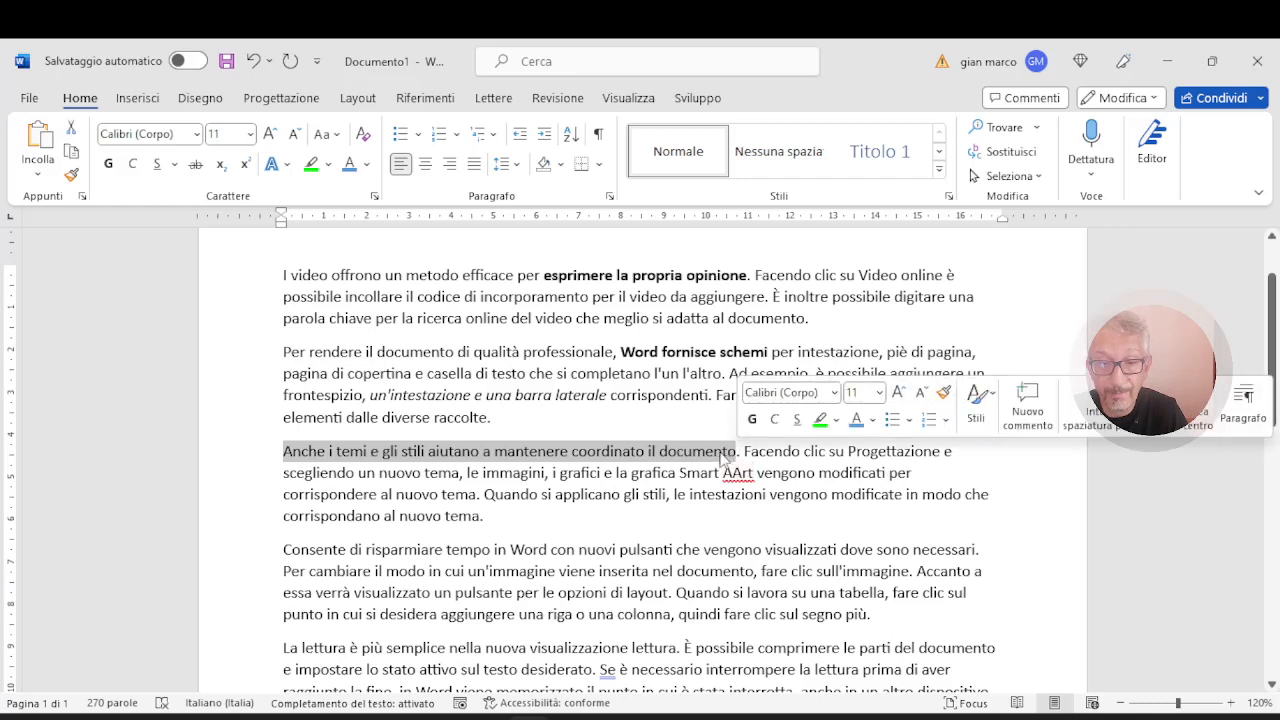
click(175, 168)
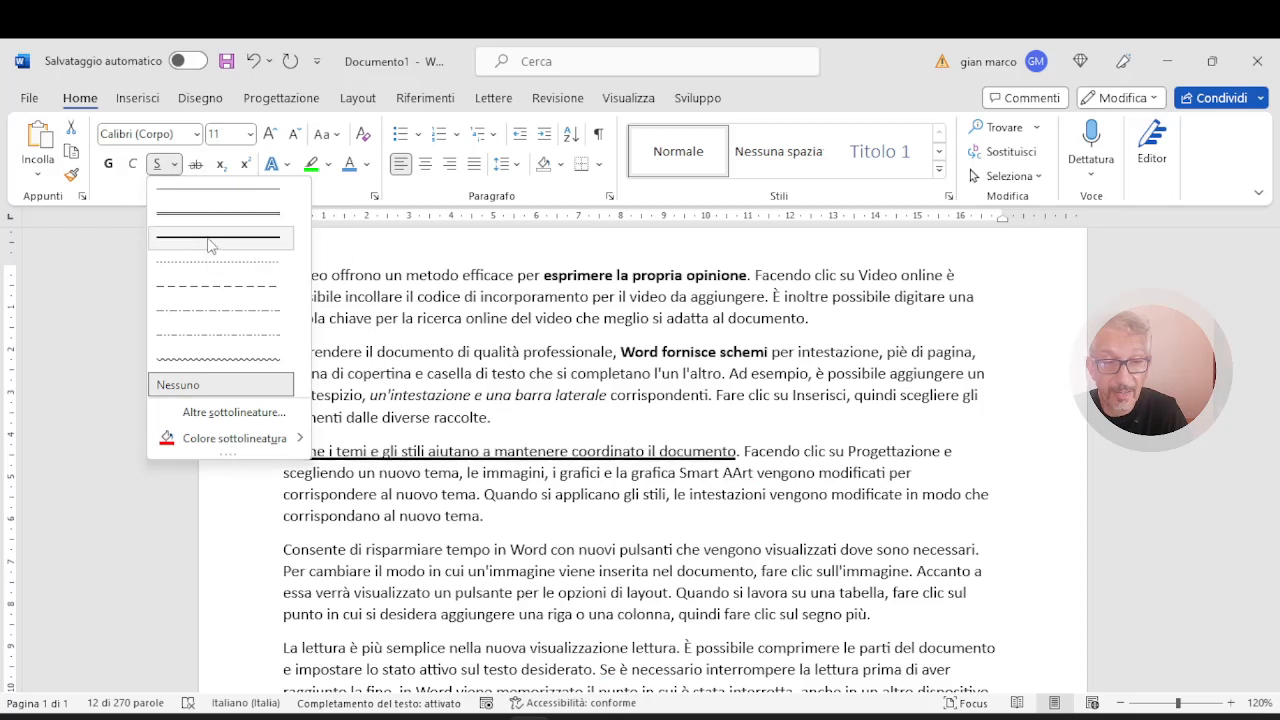
click(224, 292)
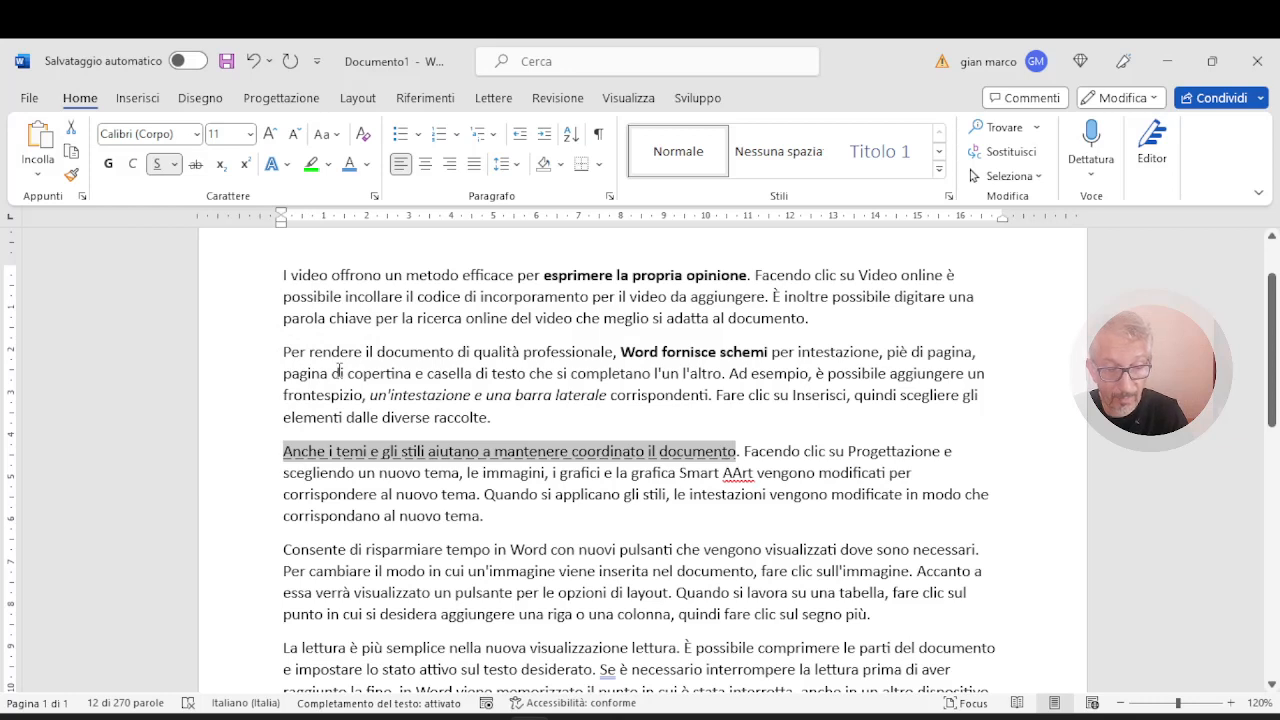
text(QQ)
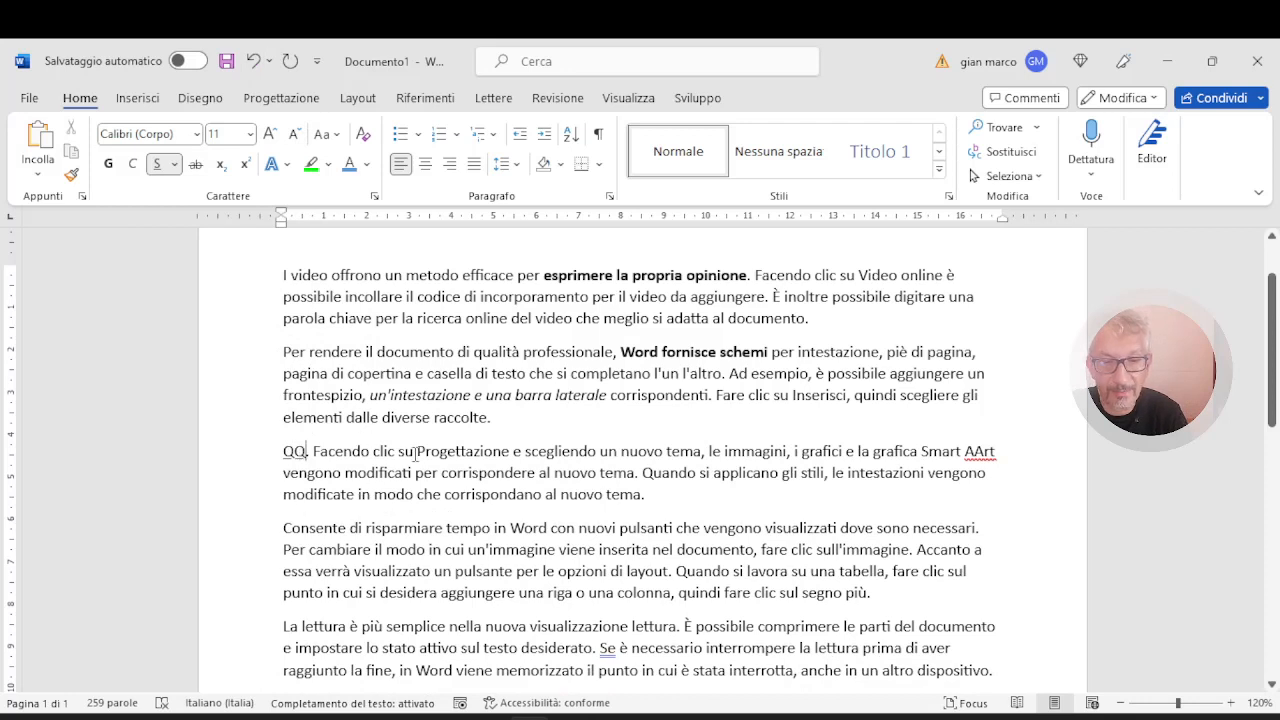
- Give "su Progettazione e scegliendo un nuovo tema," in the third paragraph a dashed underline and colour the underline green
drag(415, 455, 707, 453)
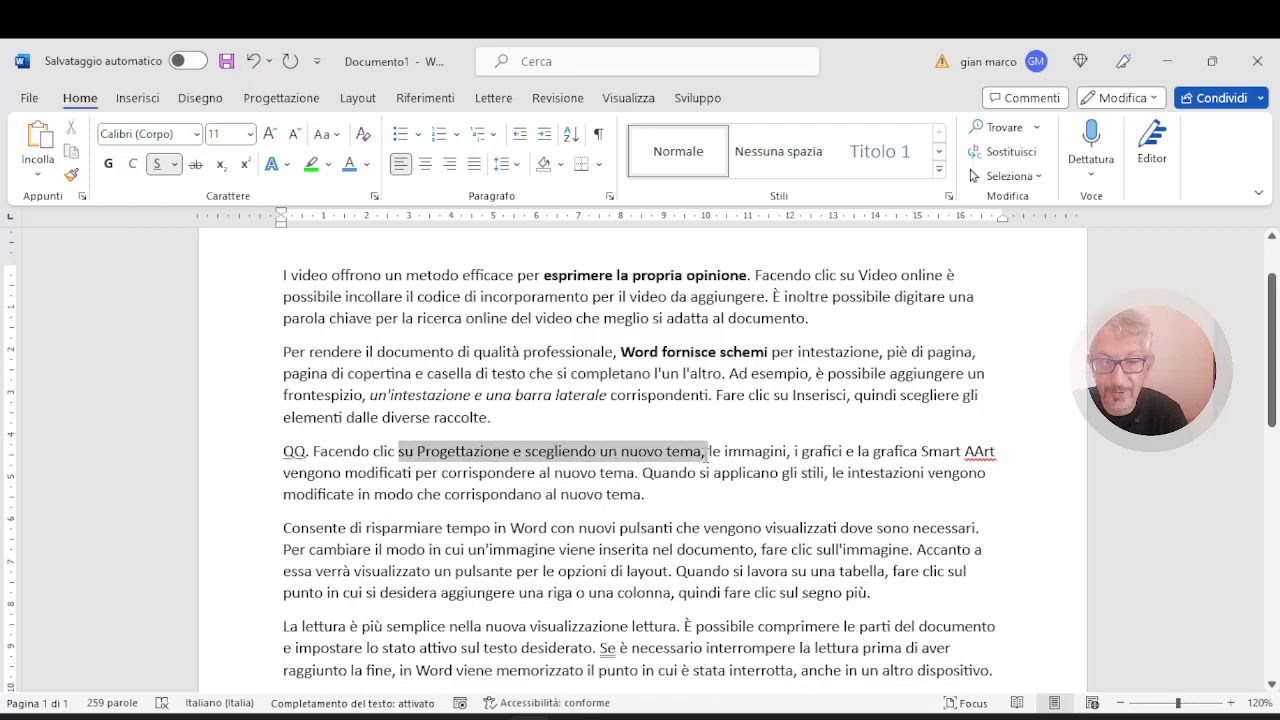
click(175, 166)
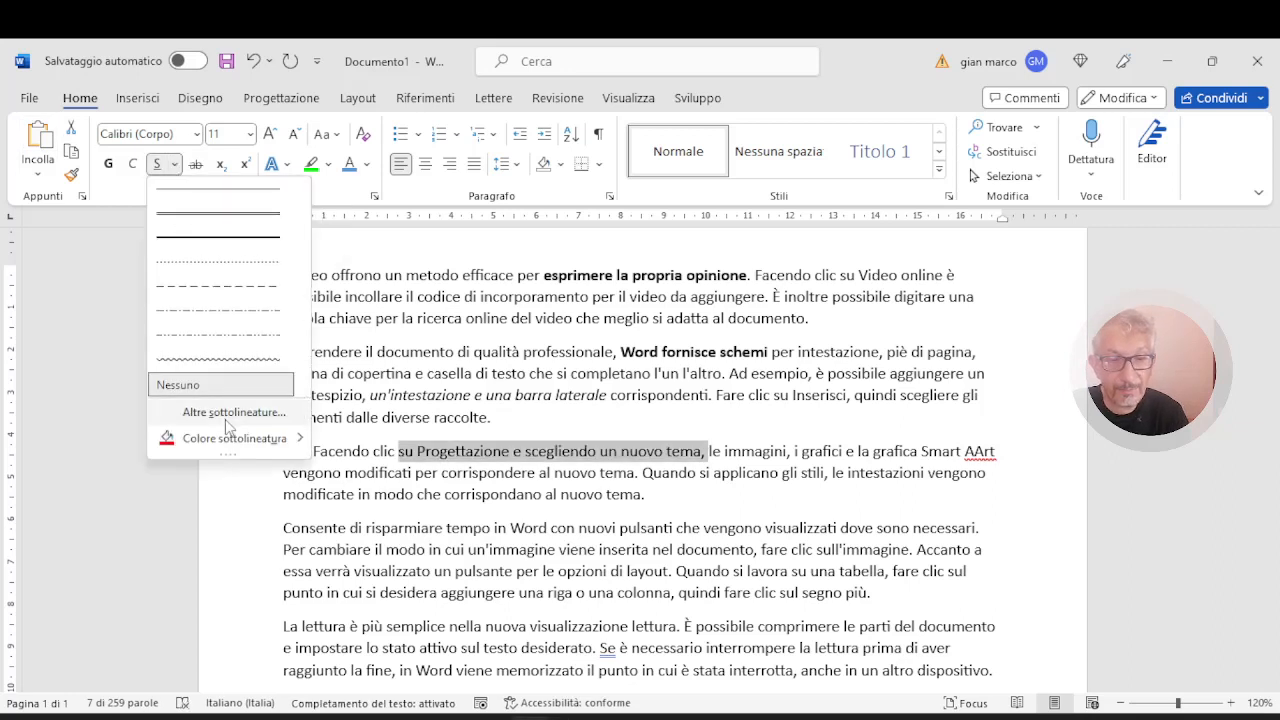
click(213, 296)
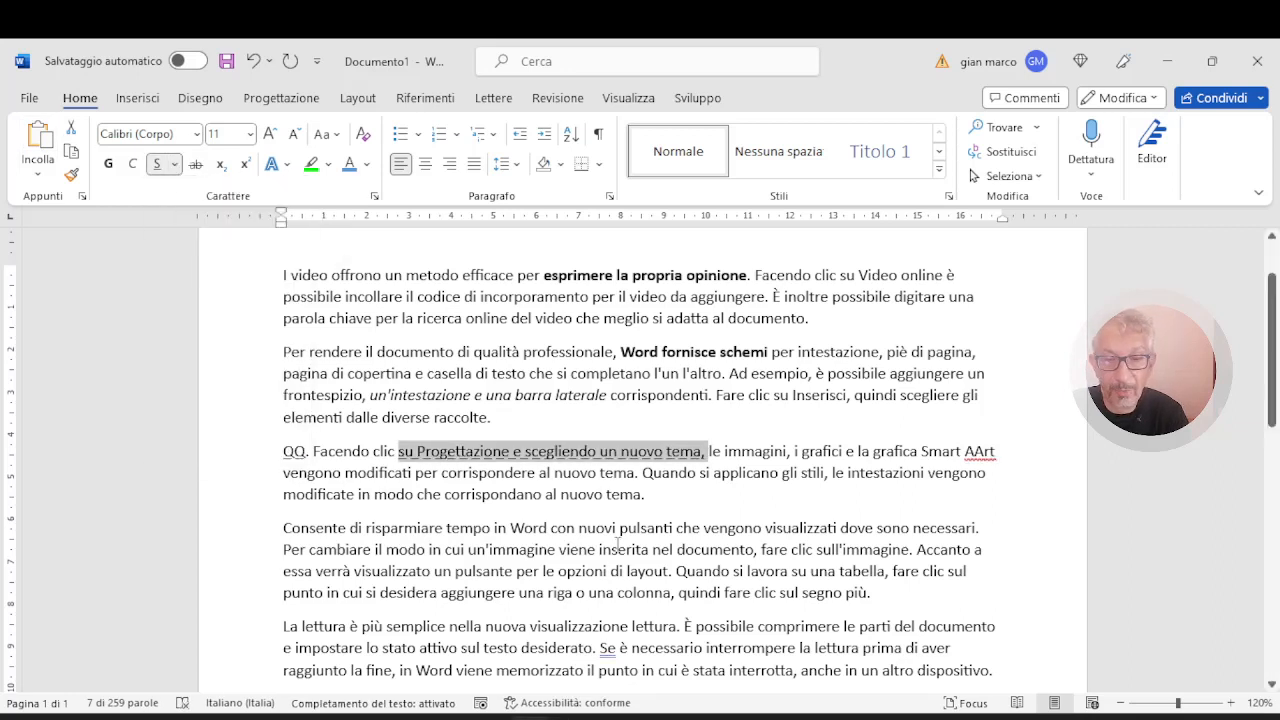
click(176, 166)
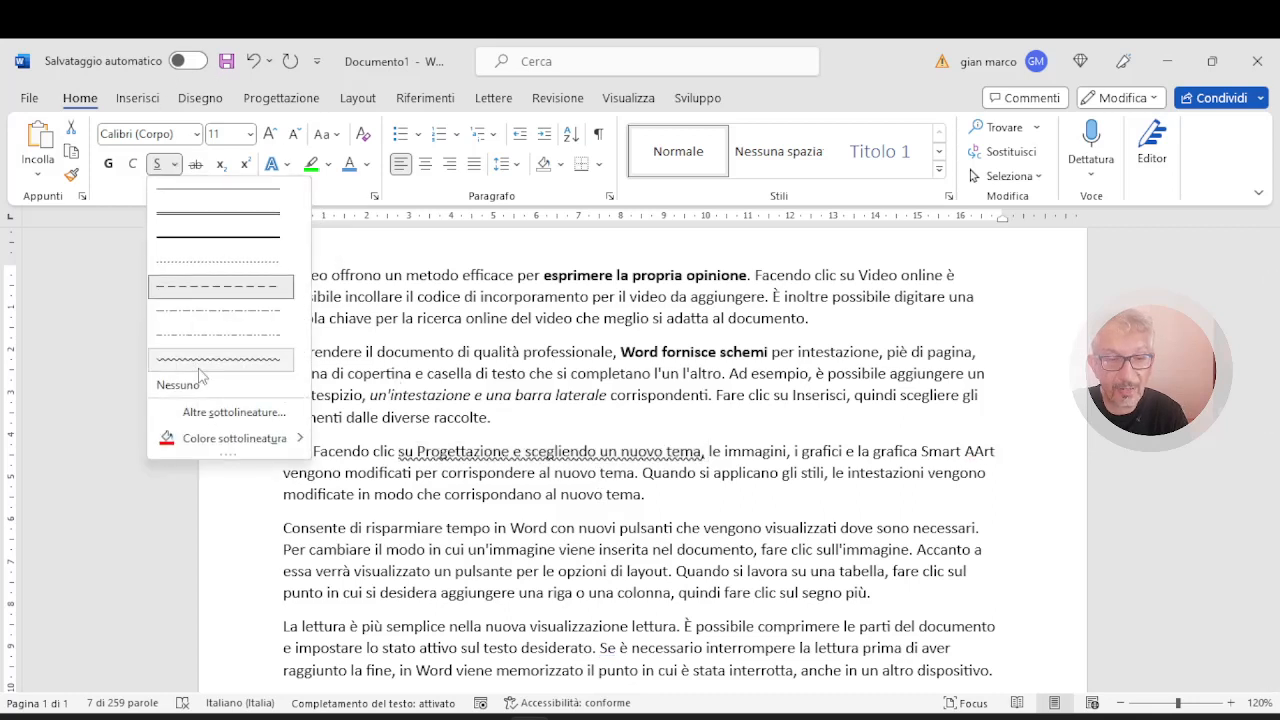
mouse_move(240, 450)
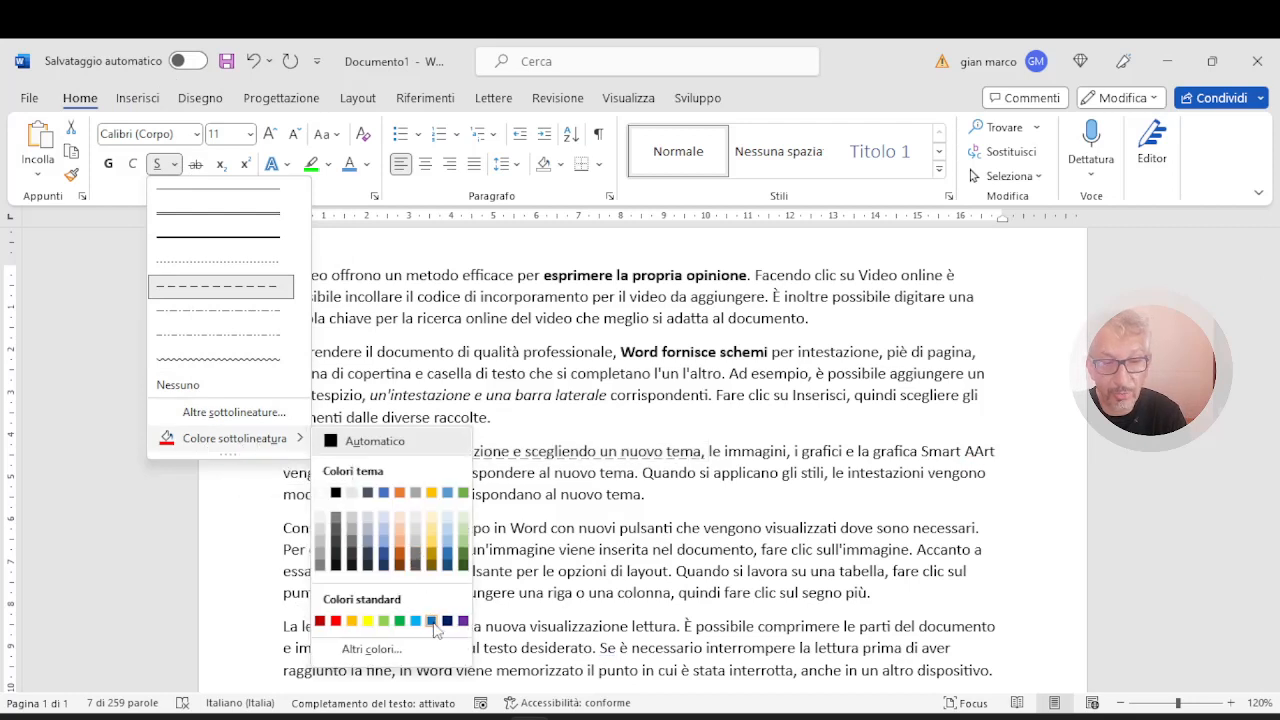
click(403, 627)
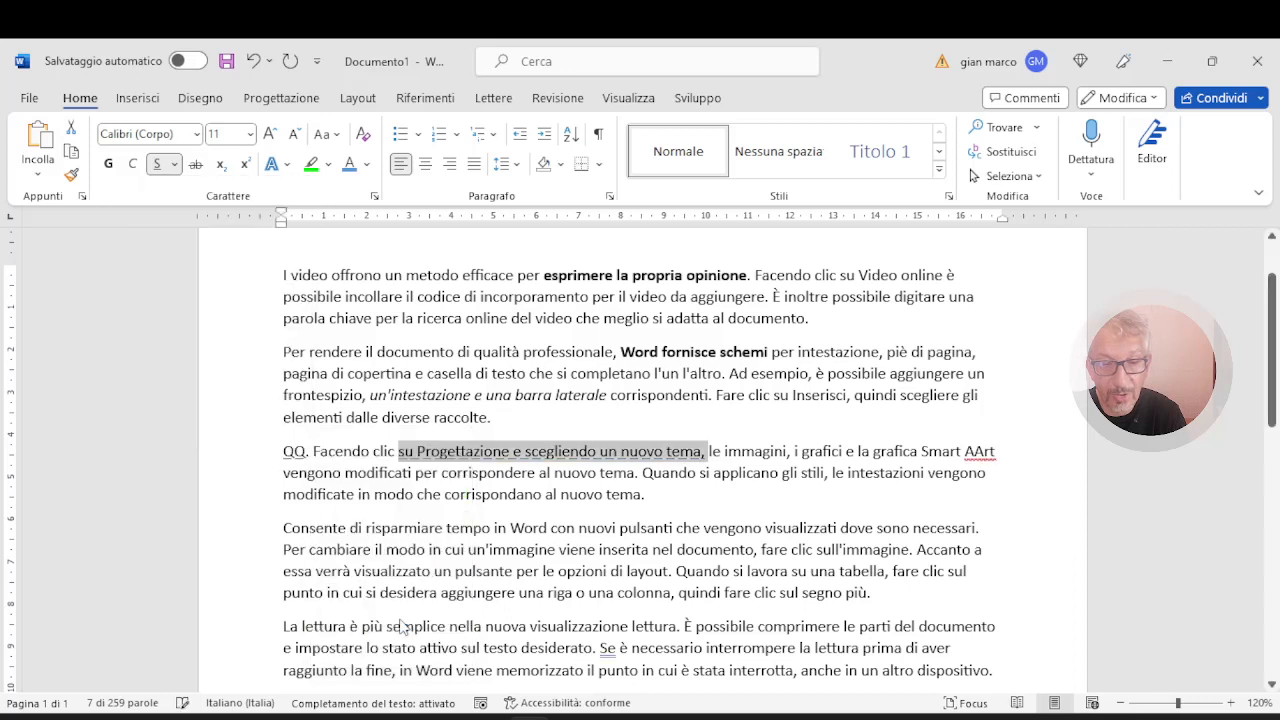
click(616, 423)
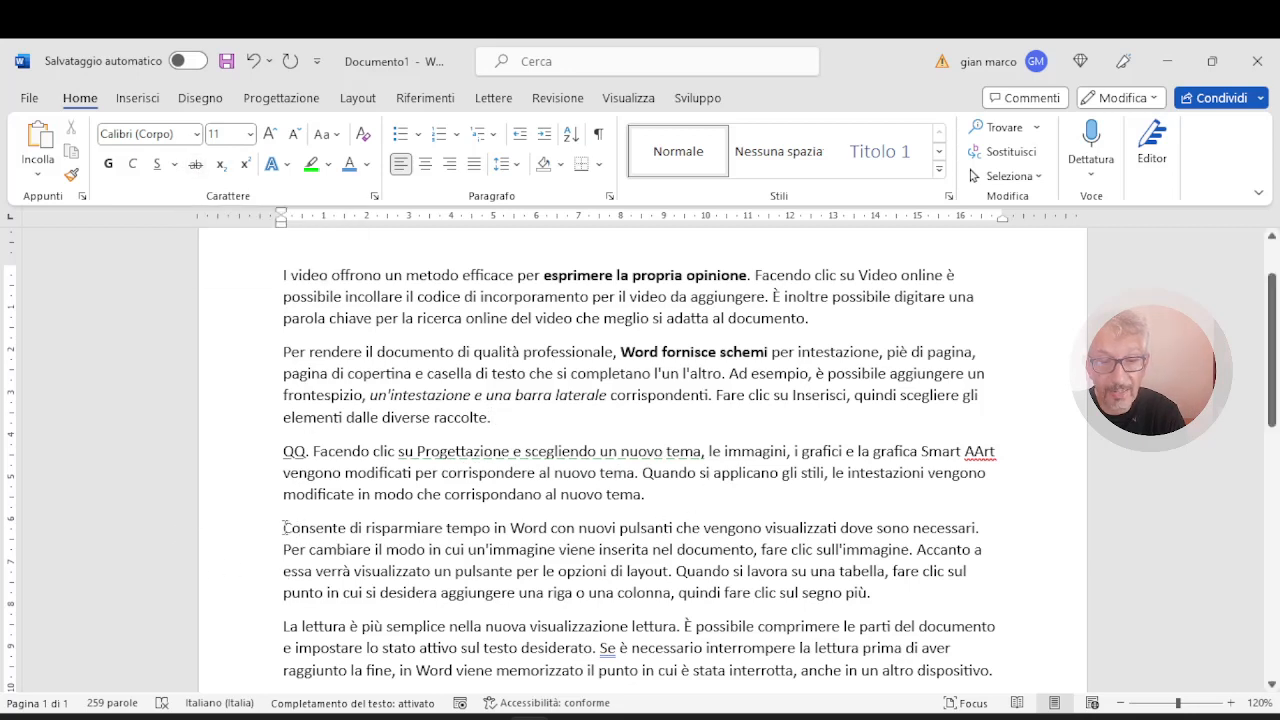
- Try strikethrough on "Consente di risparmiare tempo" at the start of the fourth paragraph and remove it again
drag(285, 527, 490, 528)
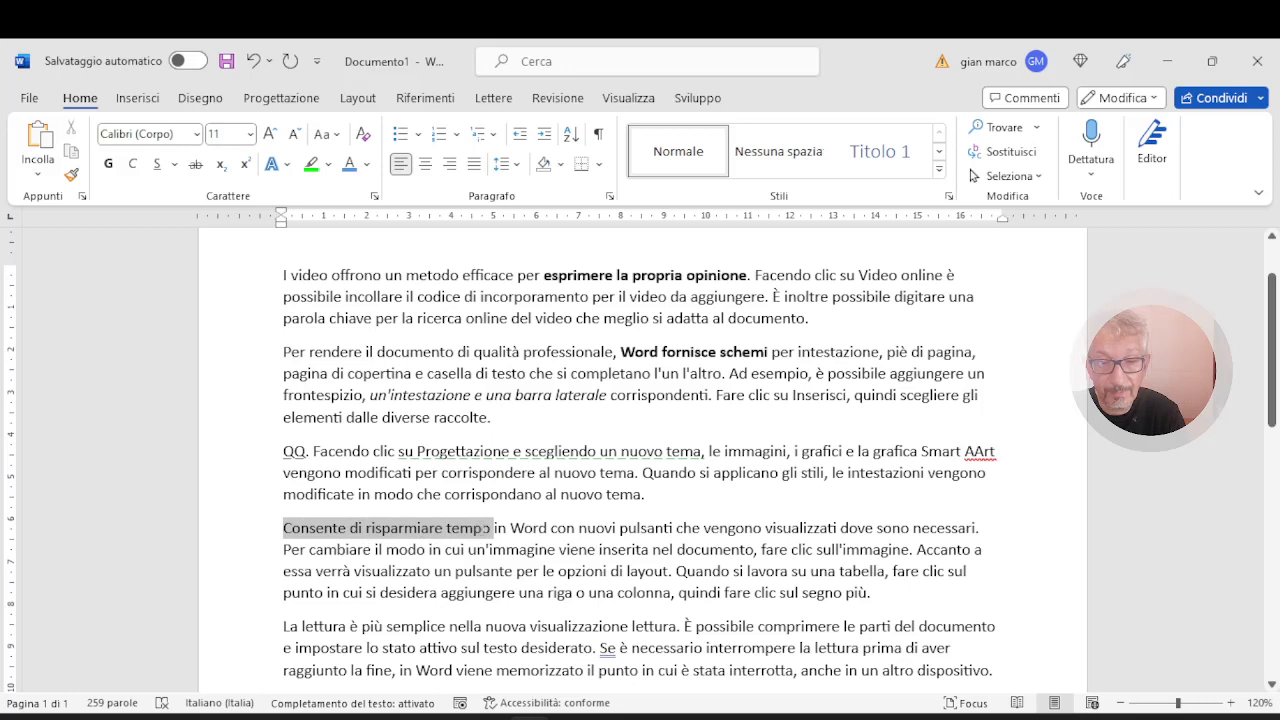
click(196, 165)
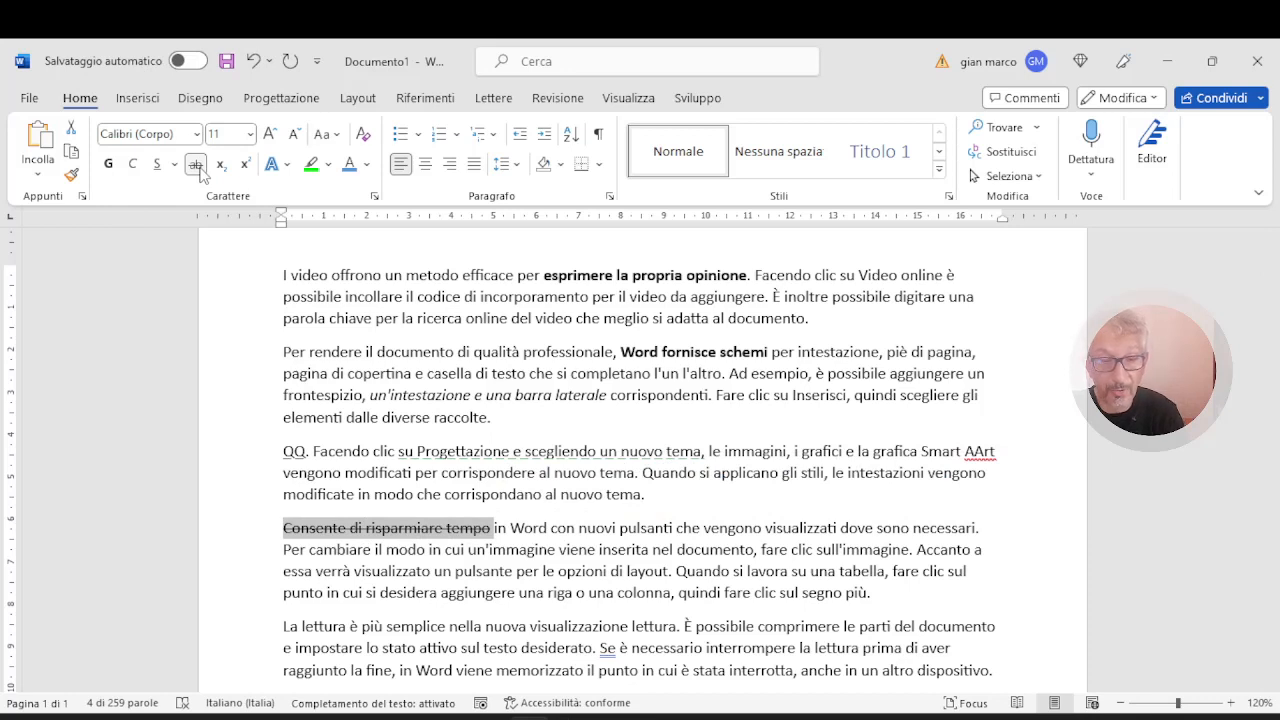
click(197, 166)
click(199, 168)
click(199, 168)
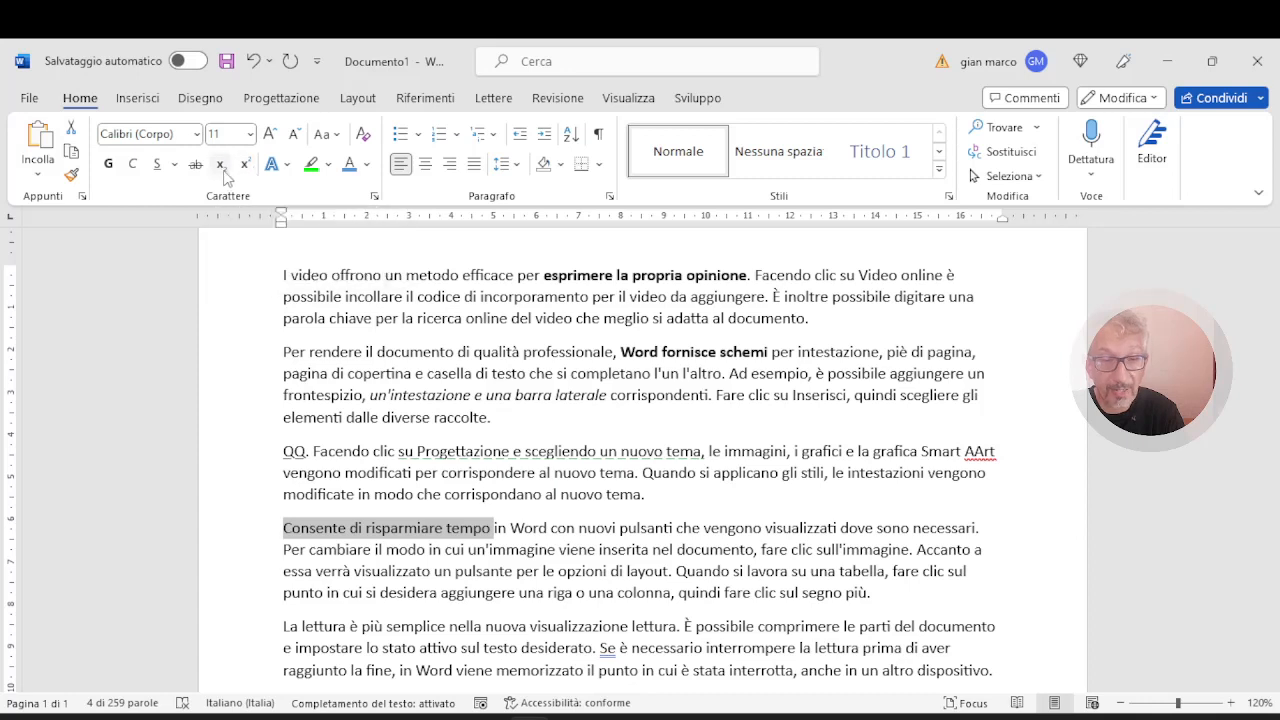
- Format "Consente di risparmiare tempo" as subscript, and switch it to superscript
click(224, 172)
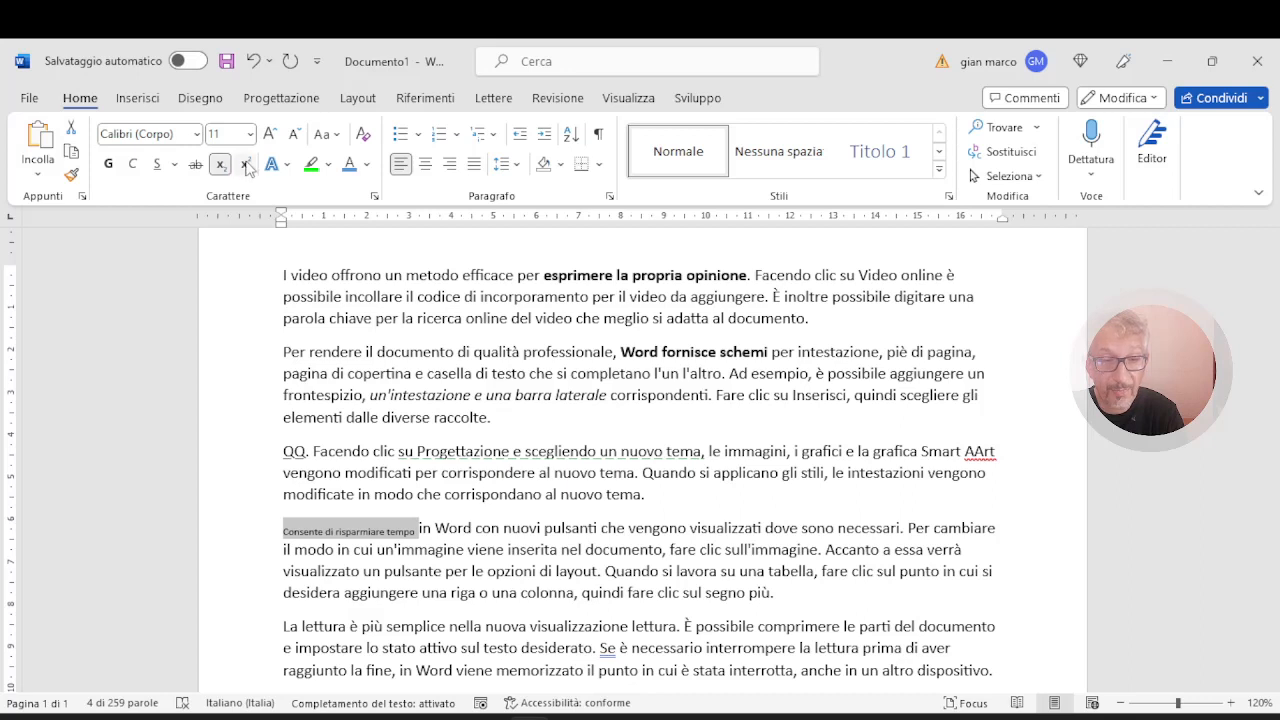
click(246, 165)
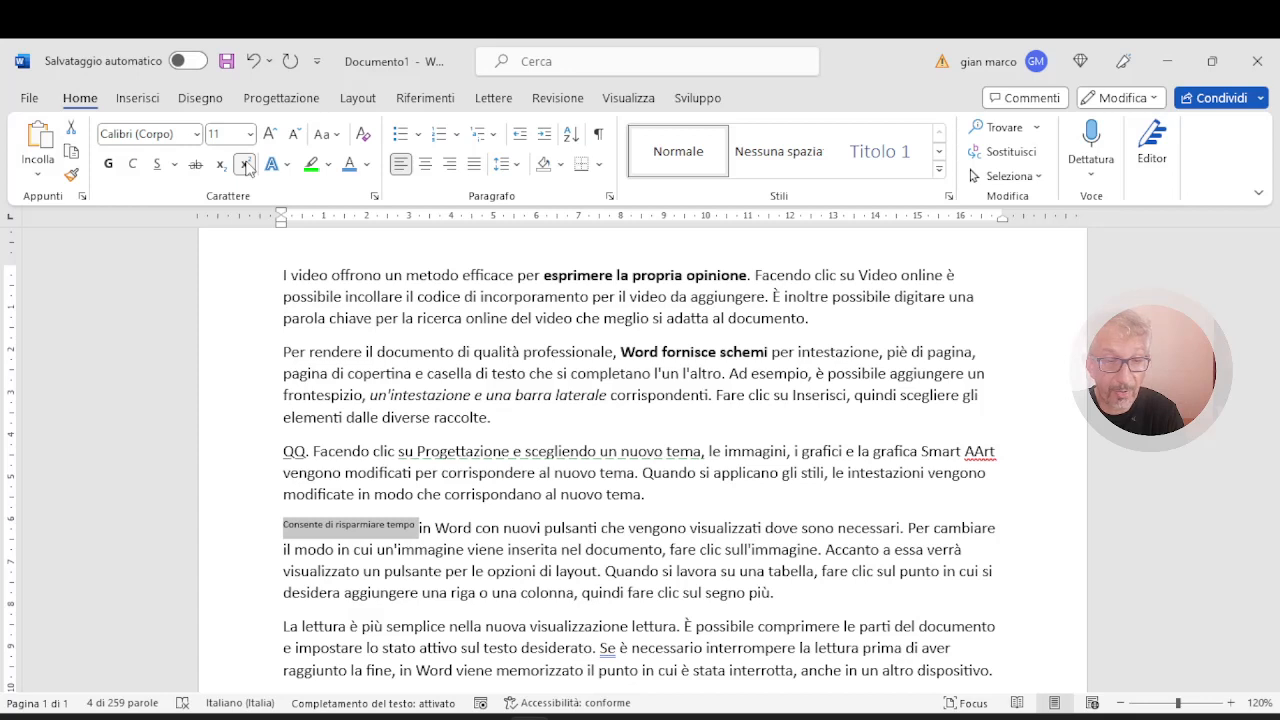
click(541, 494)
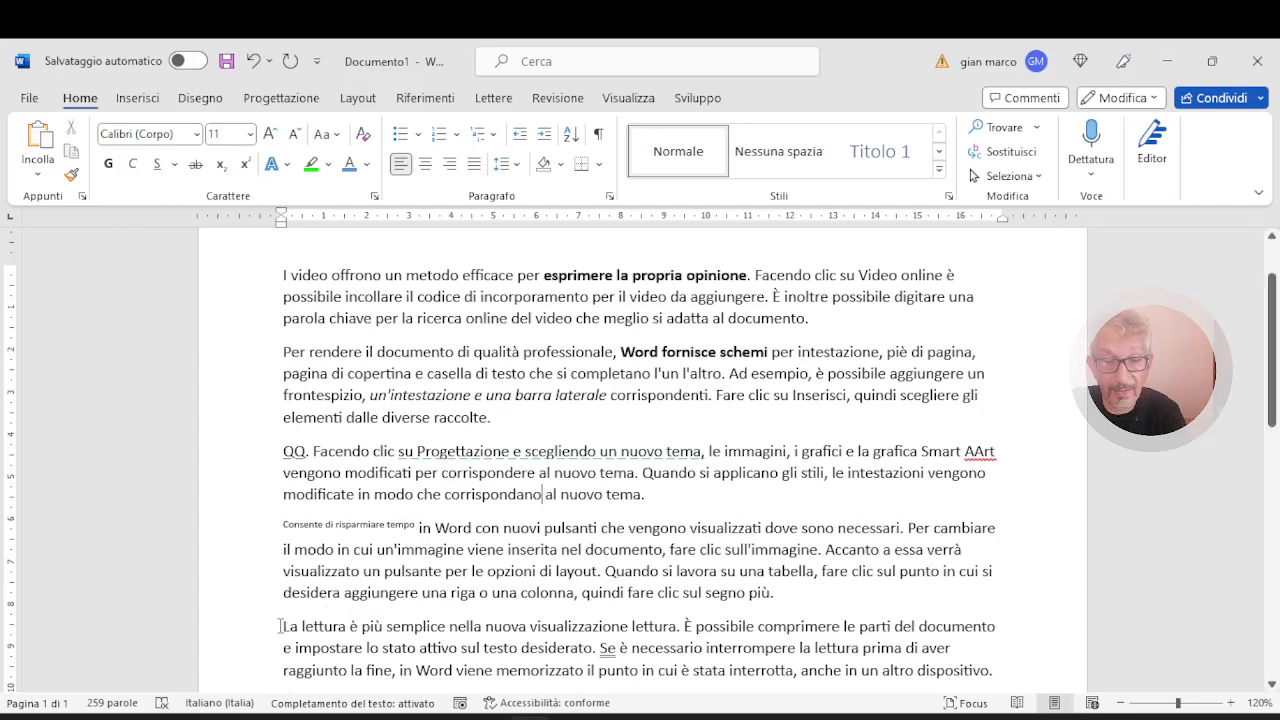
- Select the first sentence of the fifth paragraph and look through the available font sizes and typefaces
drag(282, 626, 684, 628)
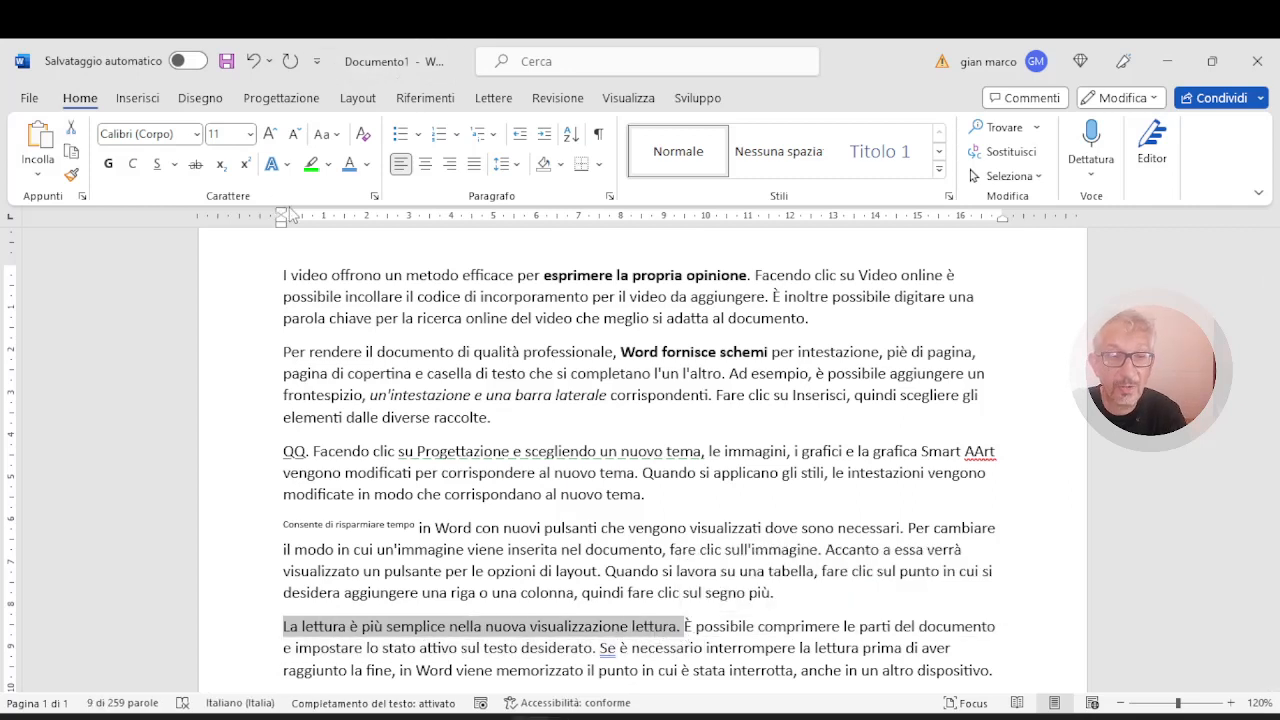
click(250, 136)
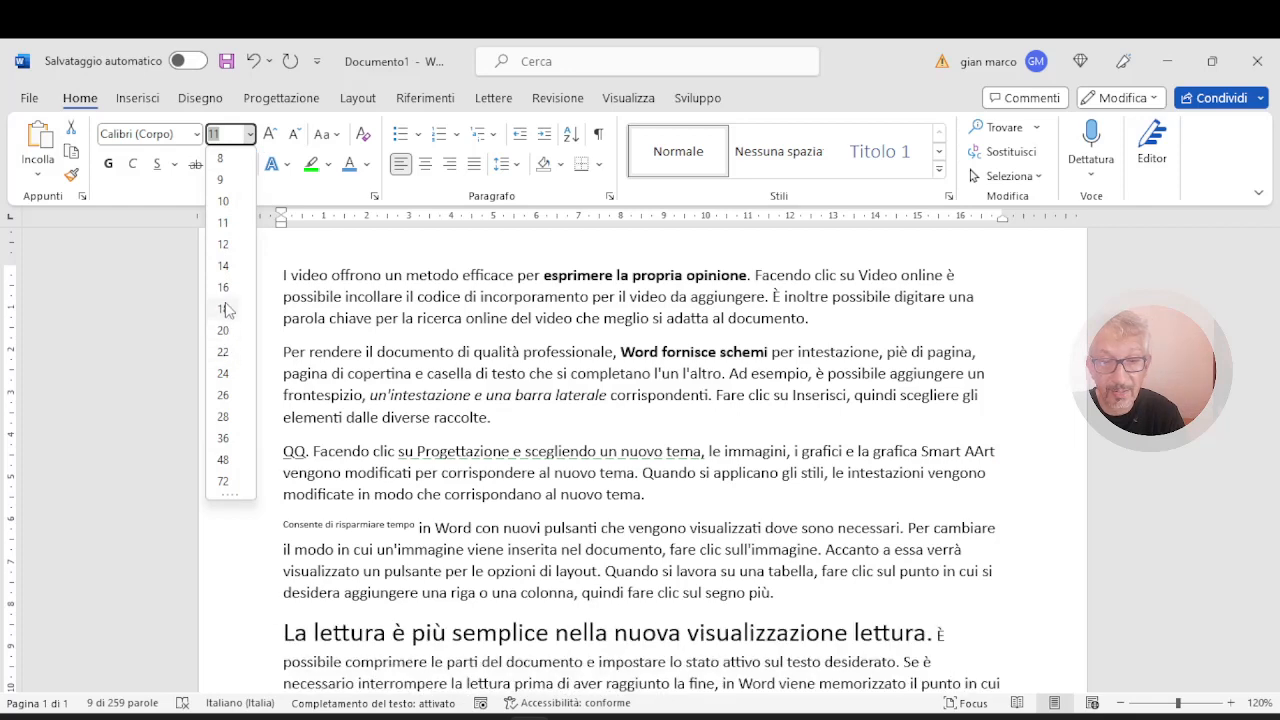
click(198, 134)
click(198, 134)
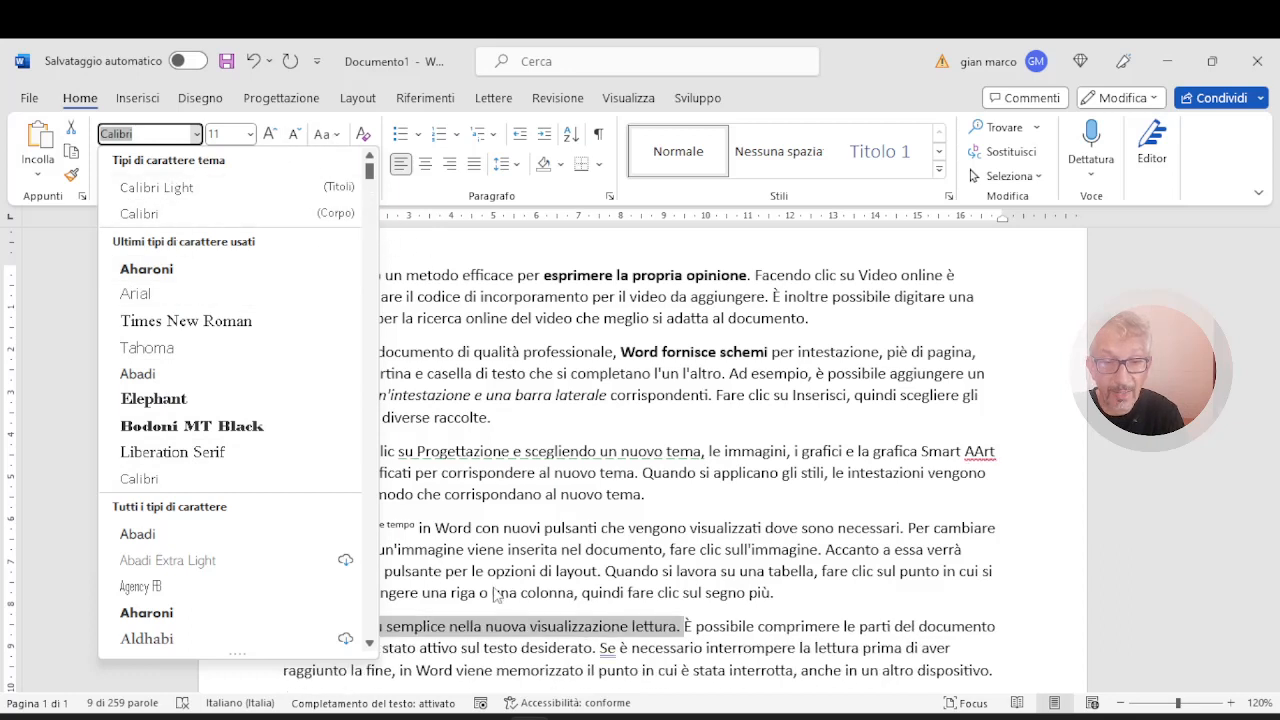
key(Escape)
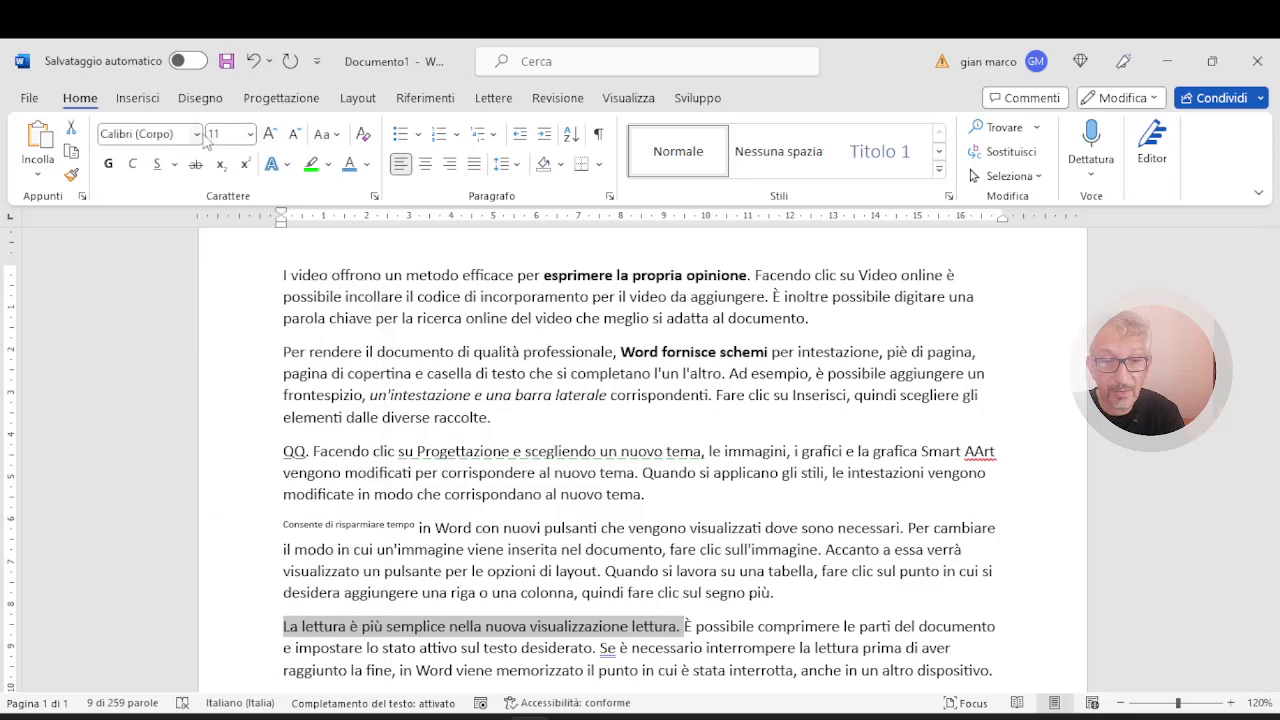
- Enlarge the fifth paragraph's first sentence stepwise to 18 pt, shrink it back to 11 pt, and clear the selection
click(275, 133)
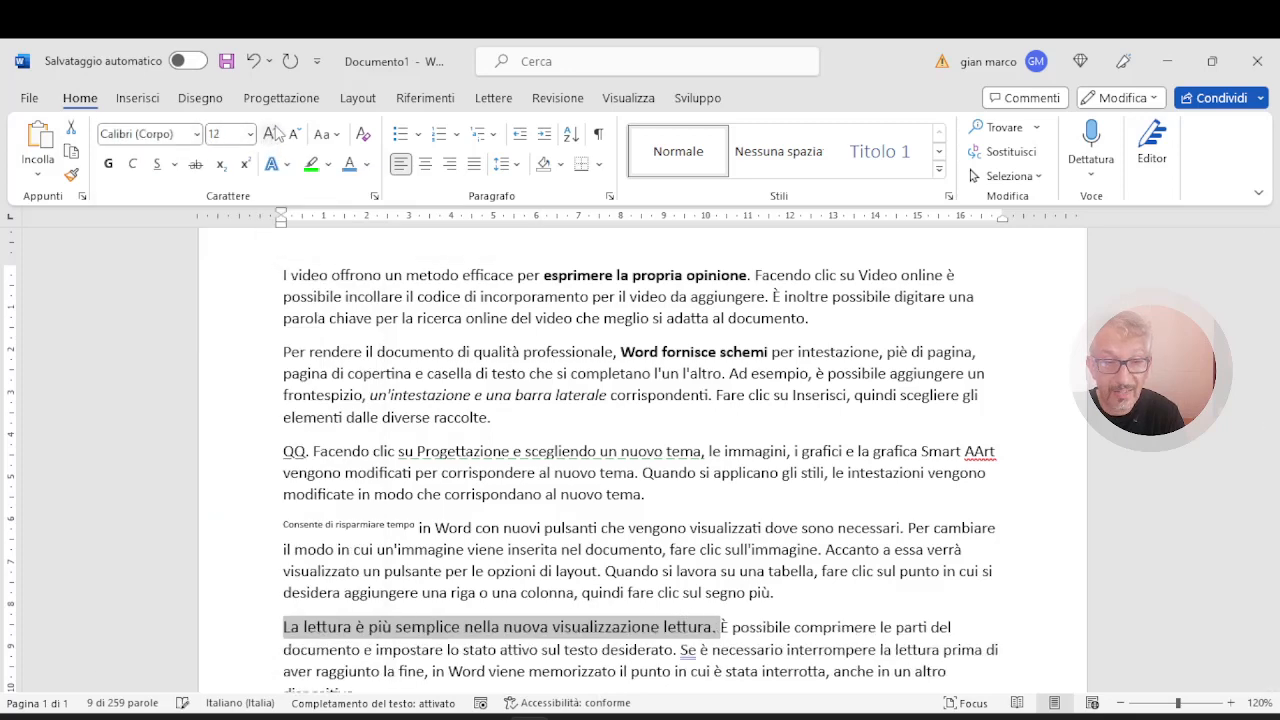
click(275, 133)
click(275, 133)
click(275, 133)
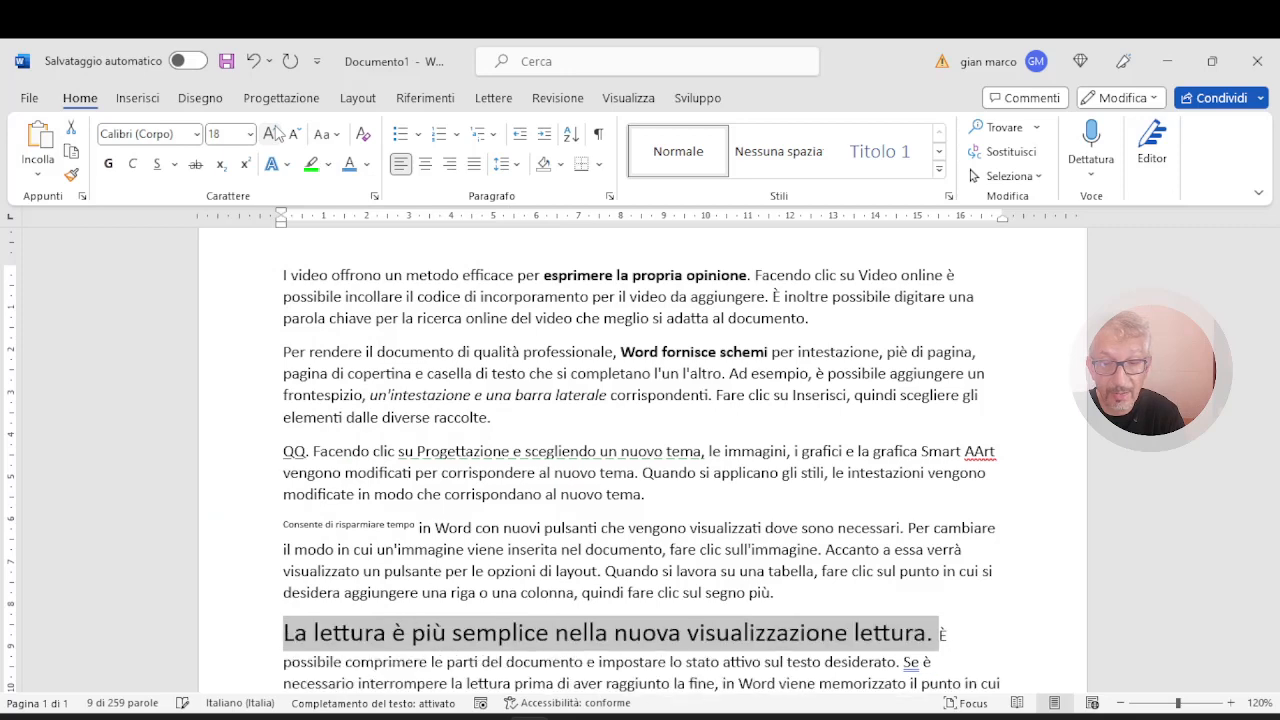
click(298, 134)
click(298, 134)
click(298, 134)
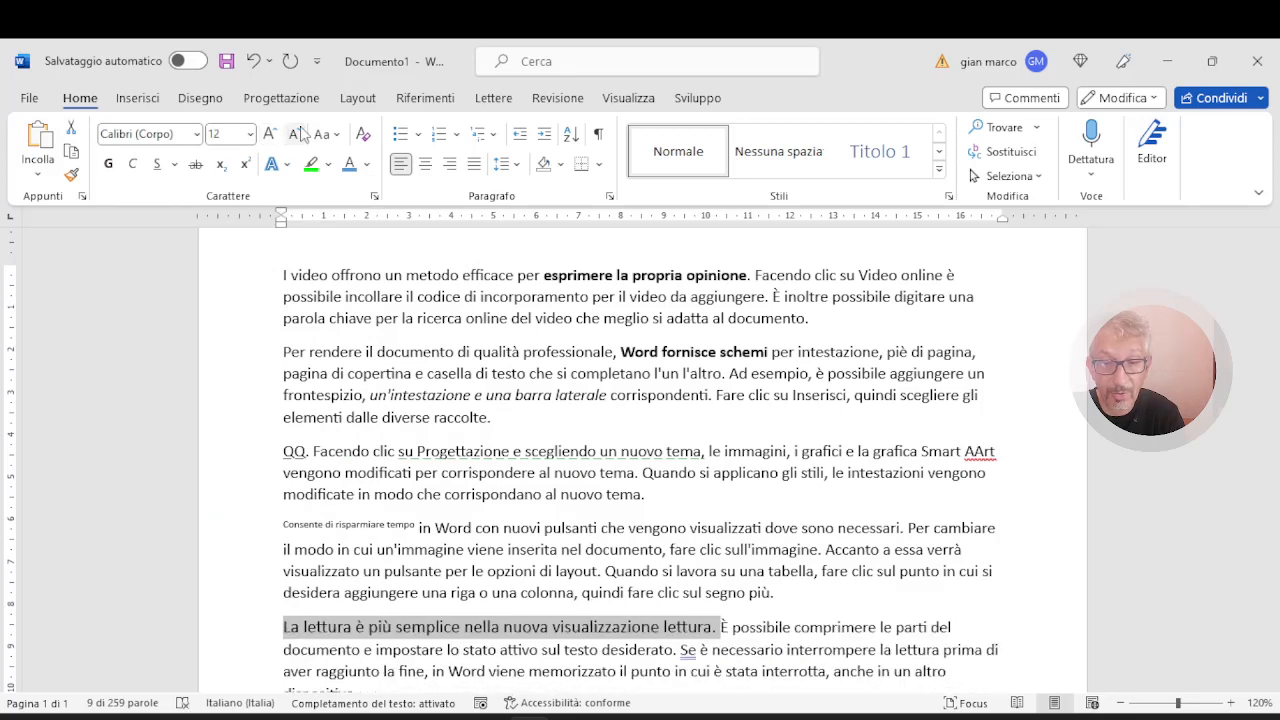
click(298, 134)
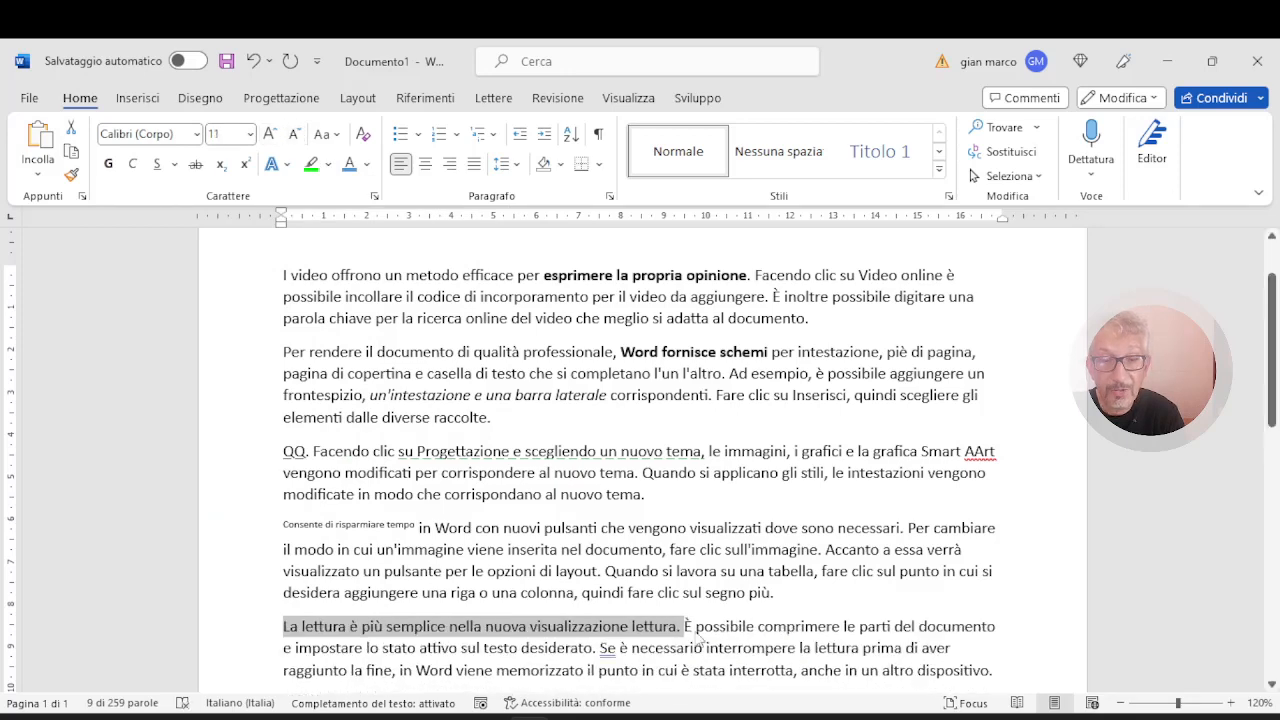
click(818, 600)
- Convert the whole fifth paragraph to uppercase with the TUTTO MAIUSCOLE option
scroll(478, 646, down, 2)
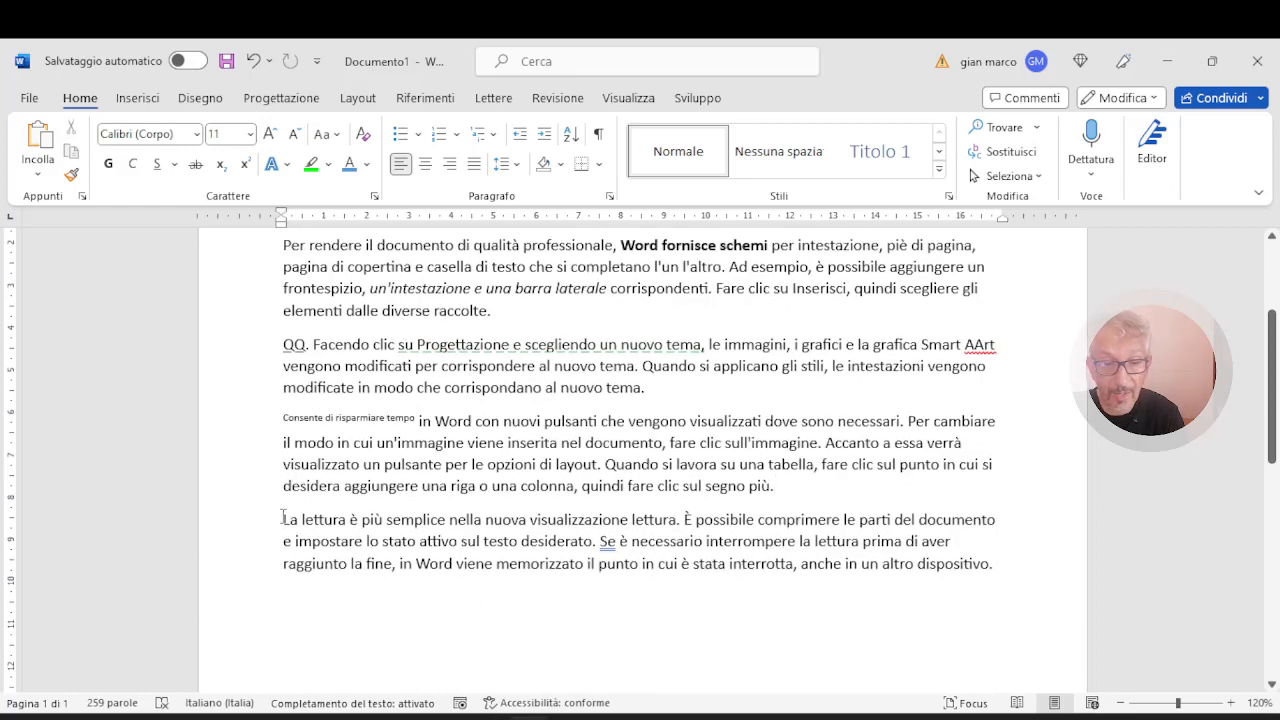
drag(283, 518, 1031, 576)
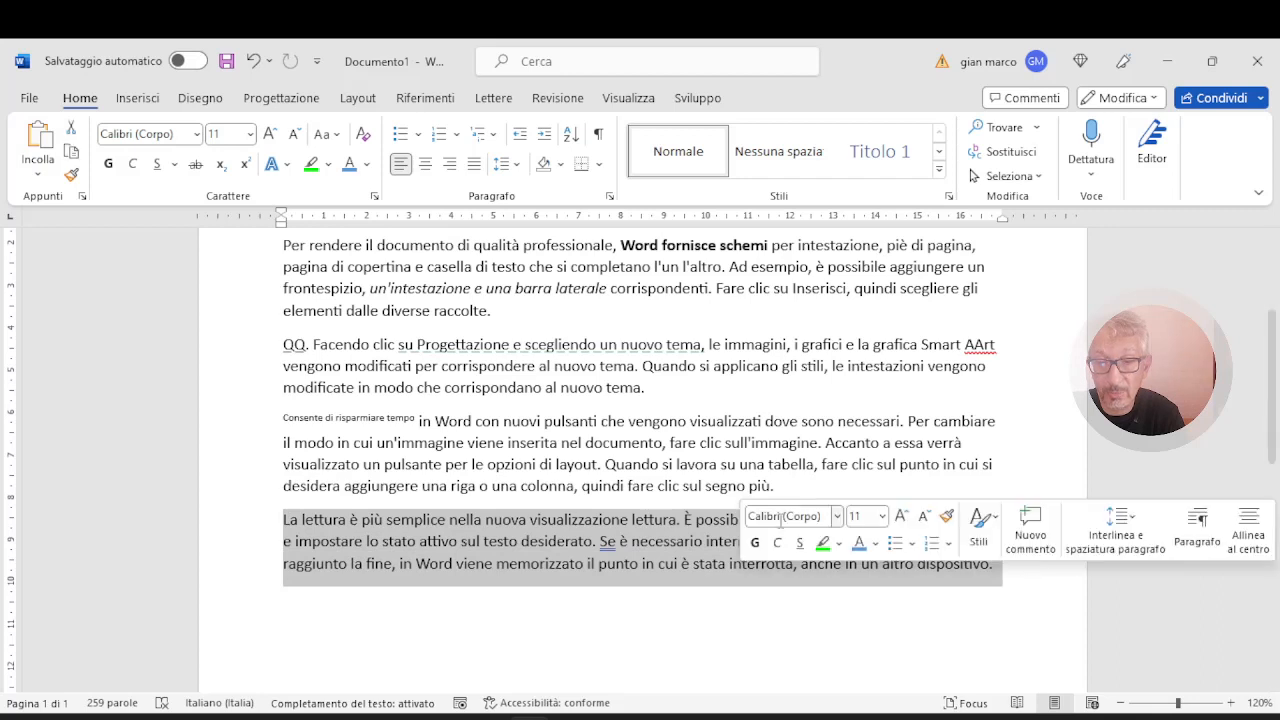
click(337, 136)
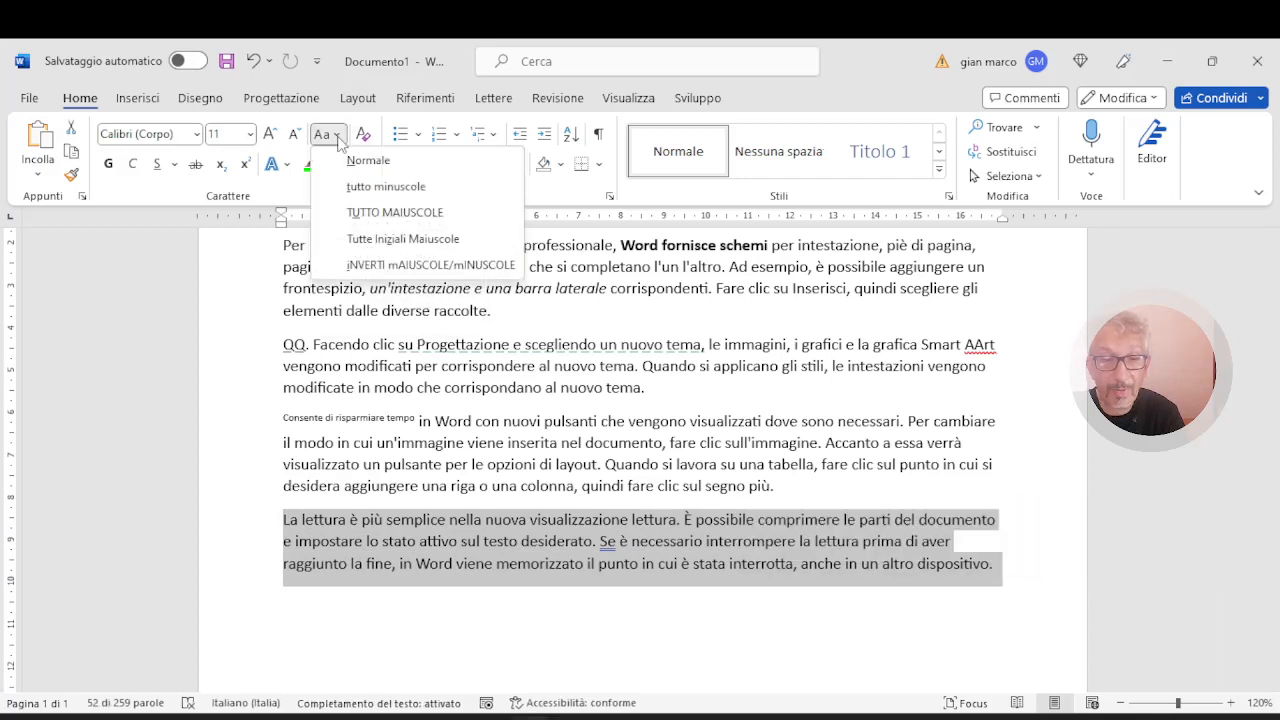
click(412, 214)
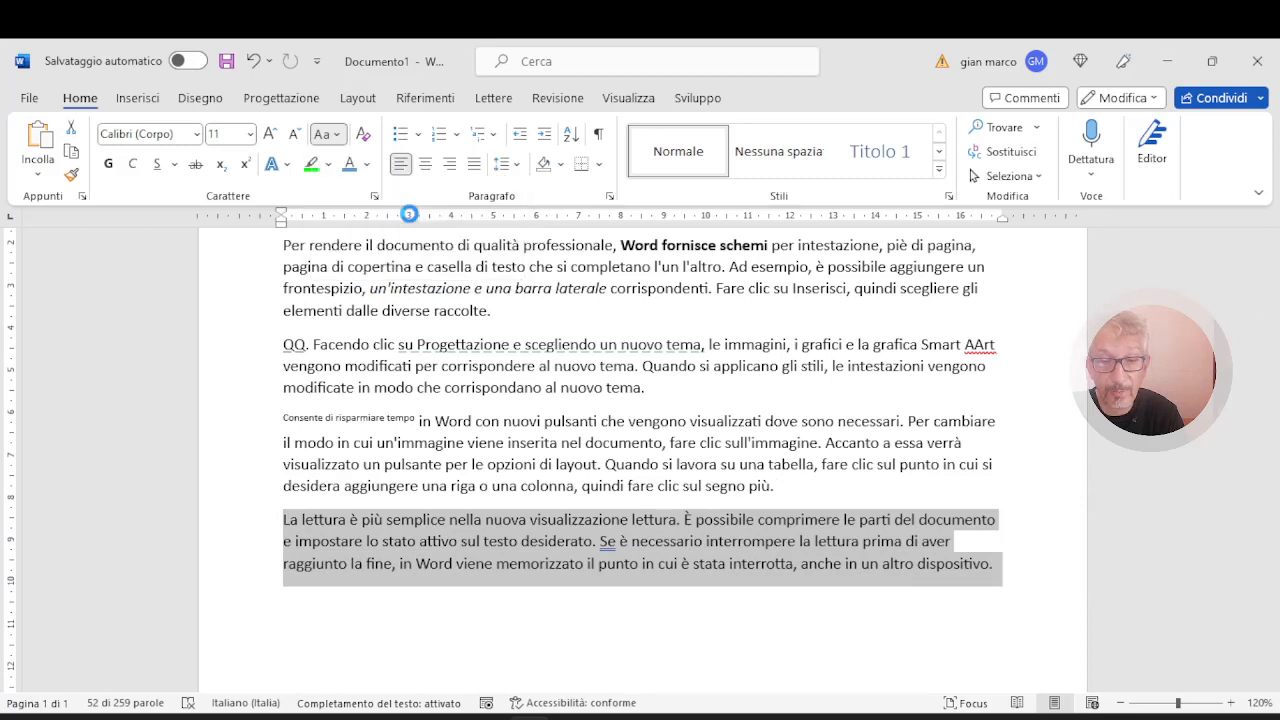
click(808, 612)
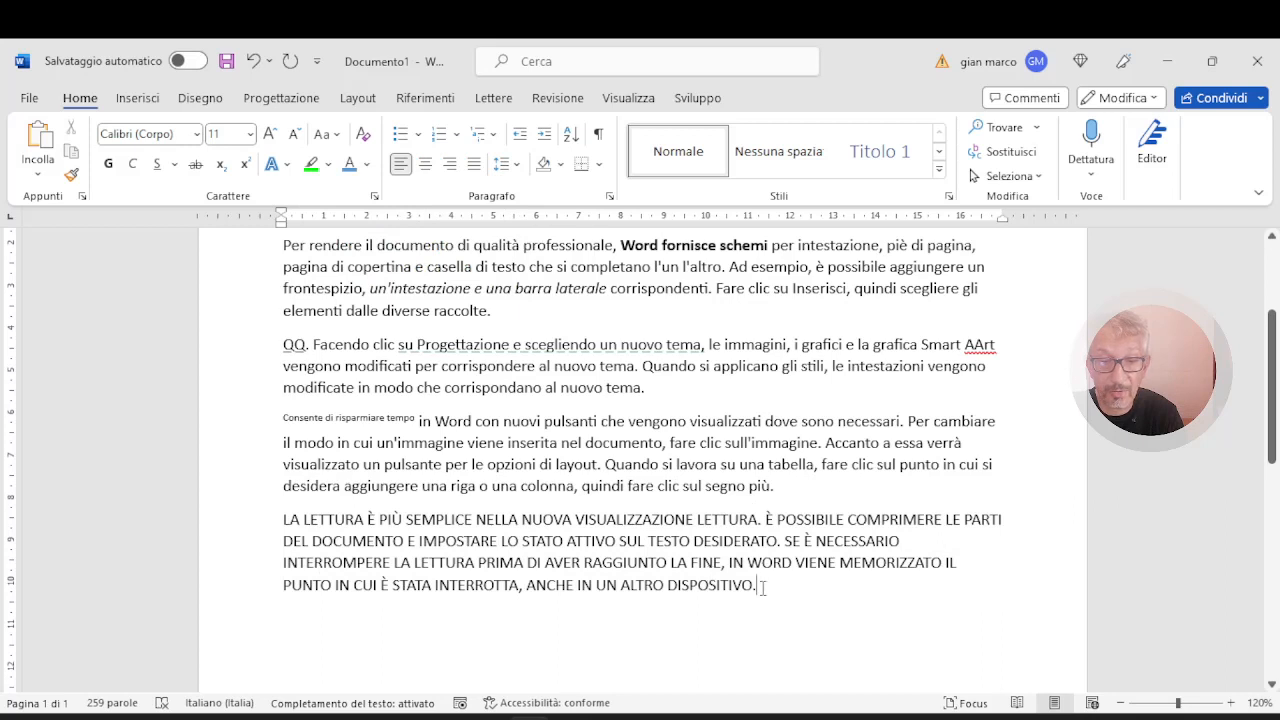
- Convert the fifth paragraph to lowercase with tutto minuscole, and switch it to Tutte Iniziali Maiuscole
drag(752, 585, 284, 519)
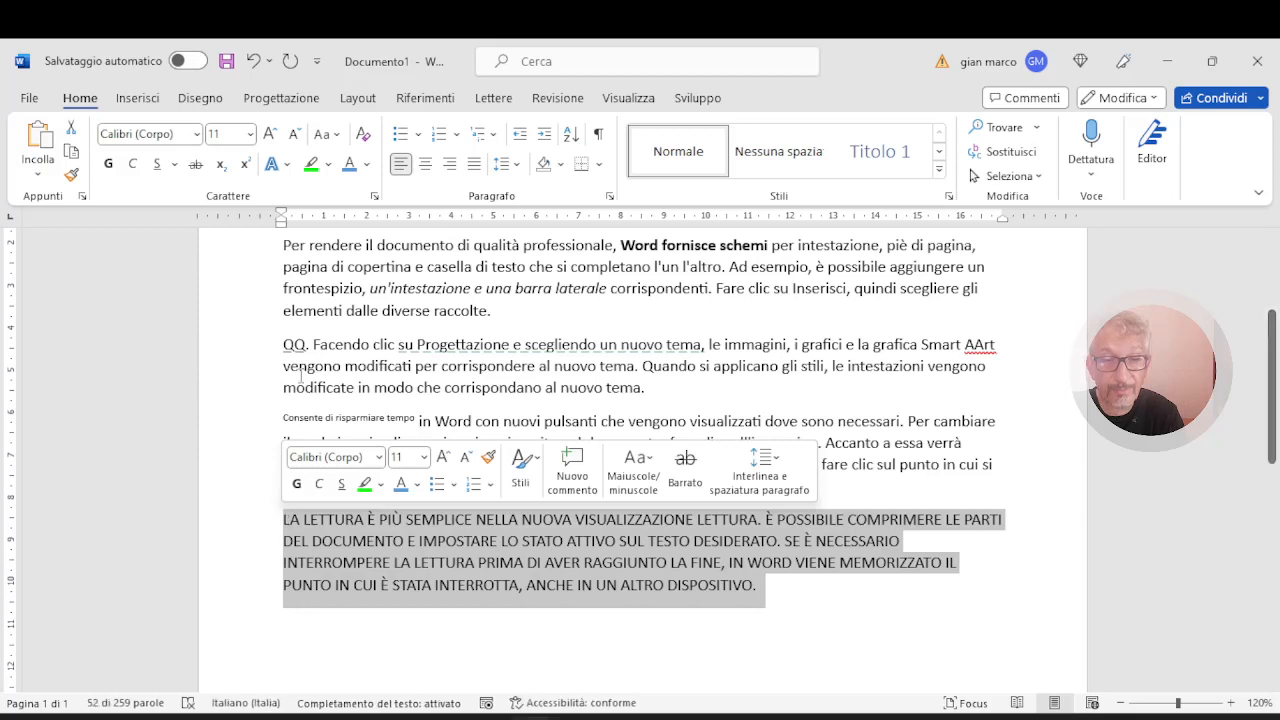
click(331, 135)
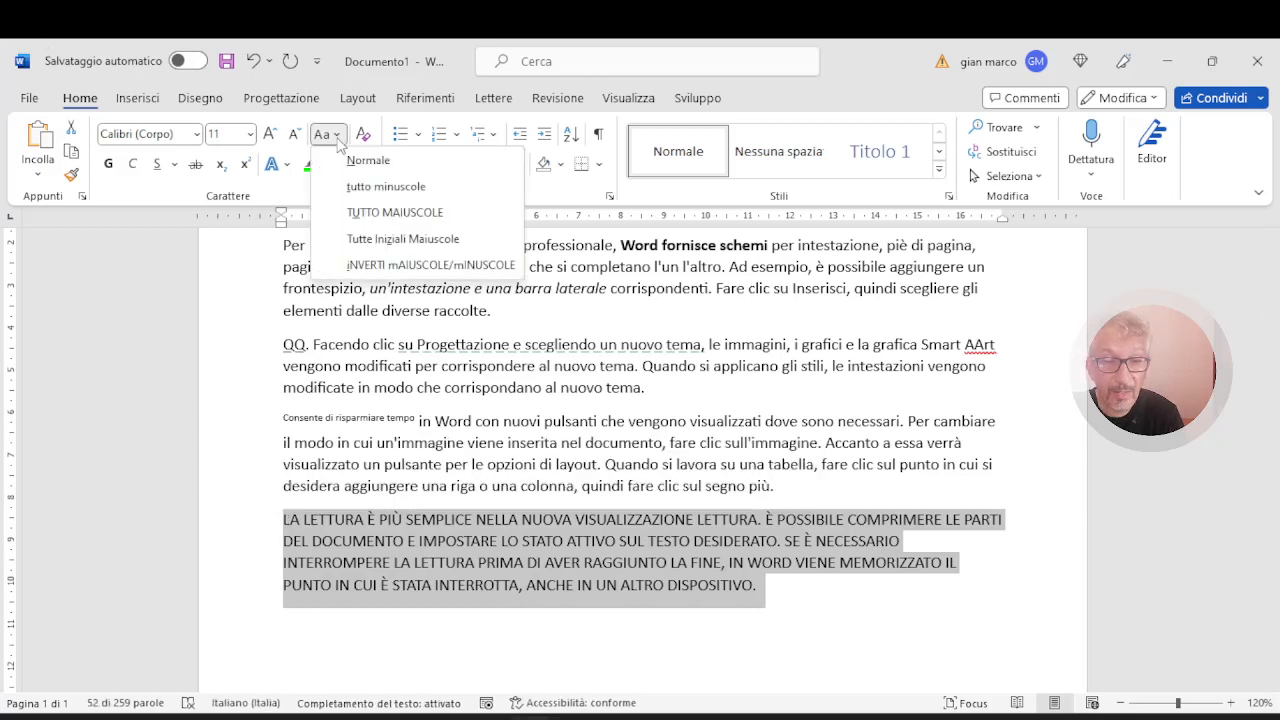
click(386, 187)
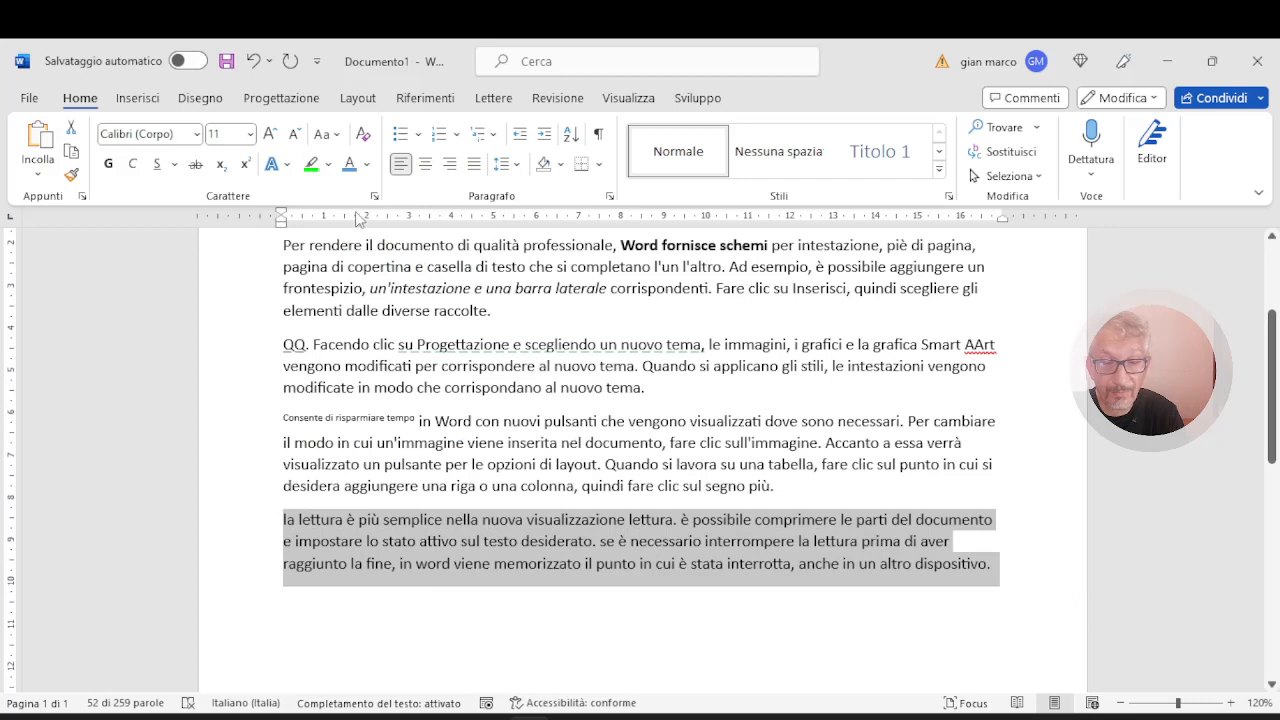
click(337, 137)
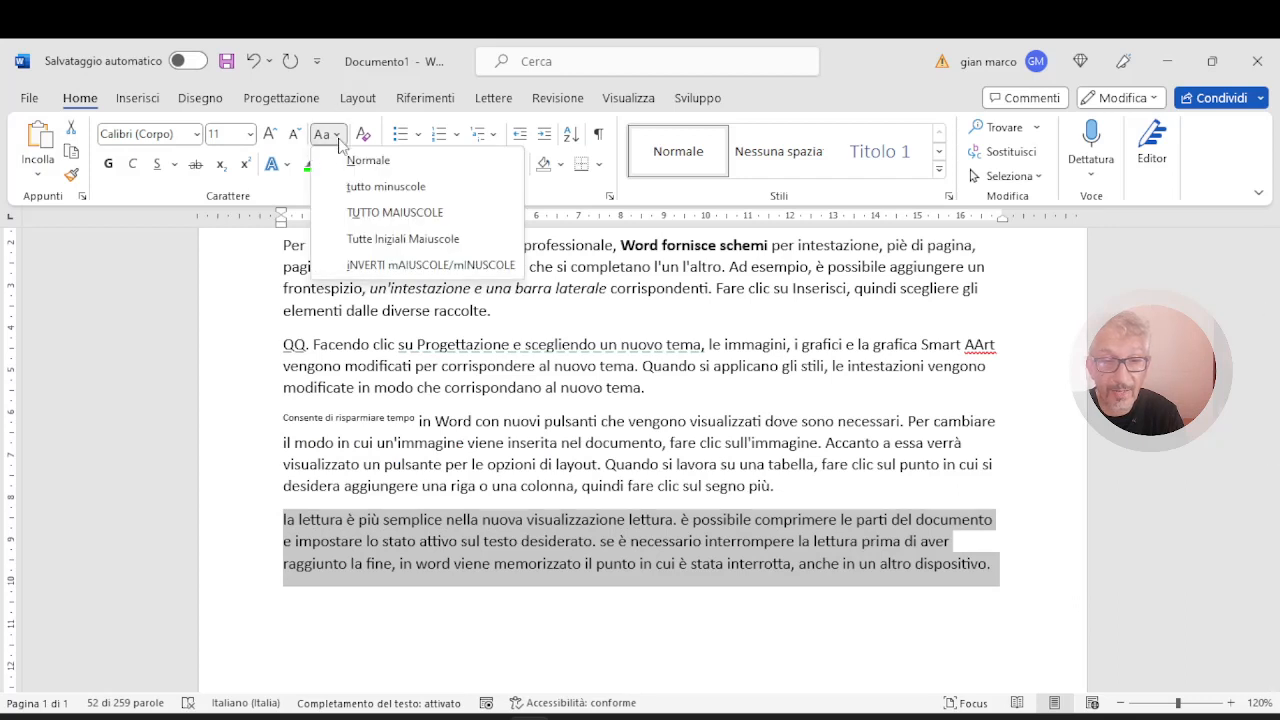
click(438, 243)
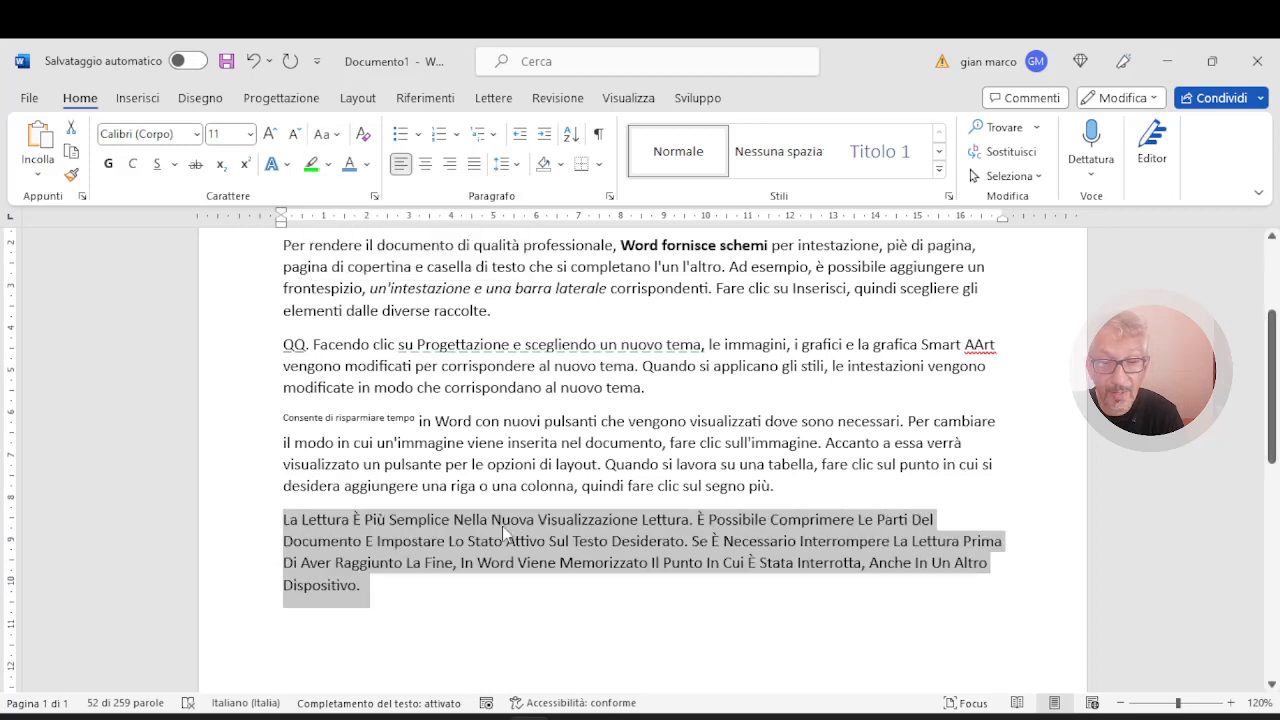
click(558, 630)
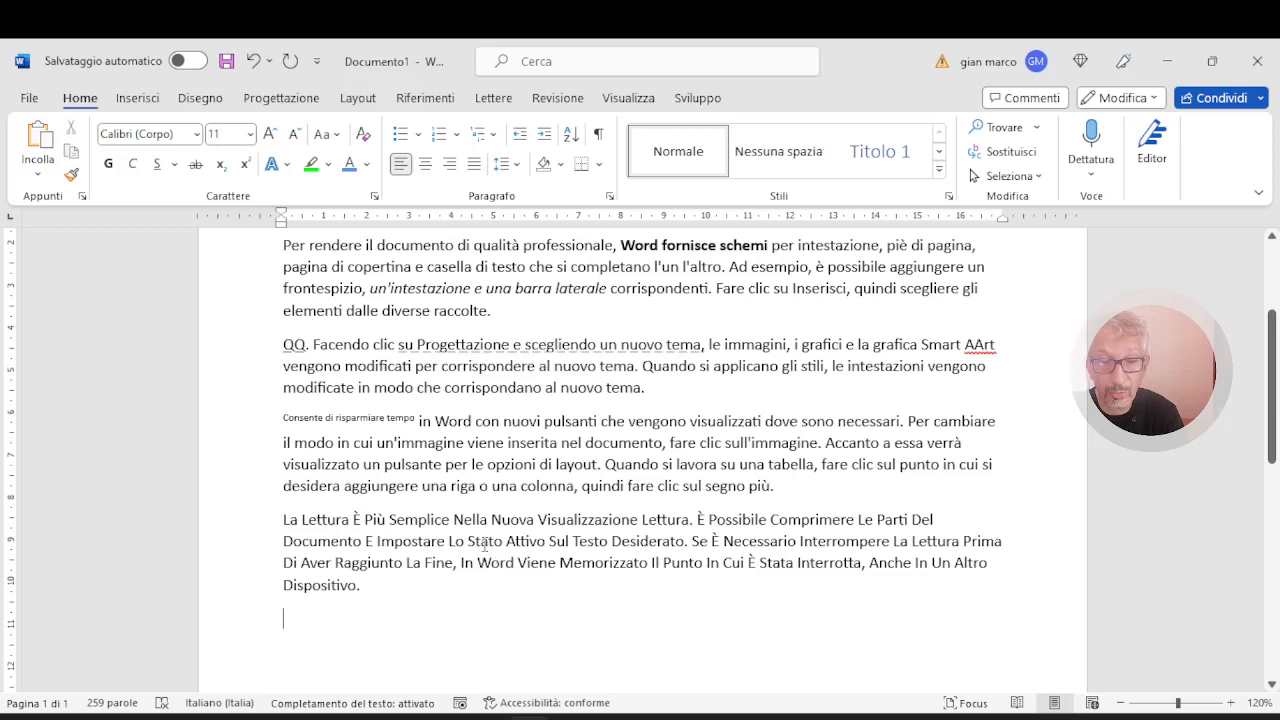
- Invert the fifth paragraph's letter case with INVERTI mAIUSCOLE/mINUSCOLE, undo the change and clear the selection
drag(366, 590, 270, 525)
click(326, 138)
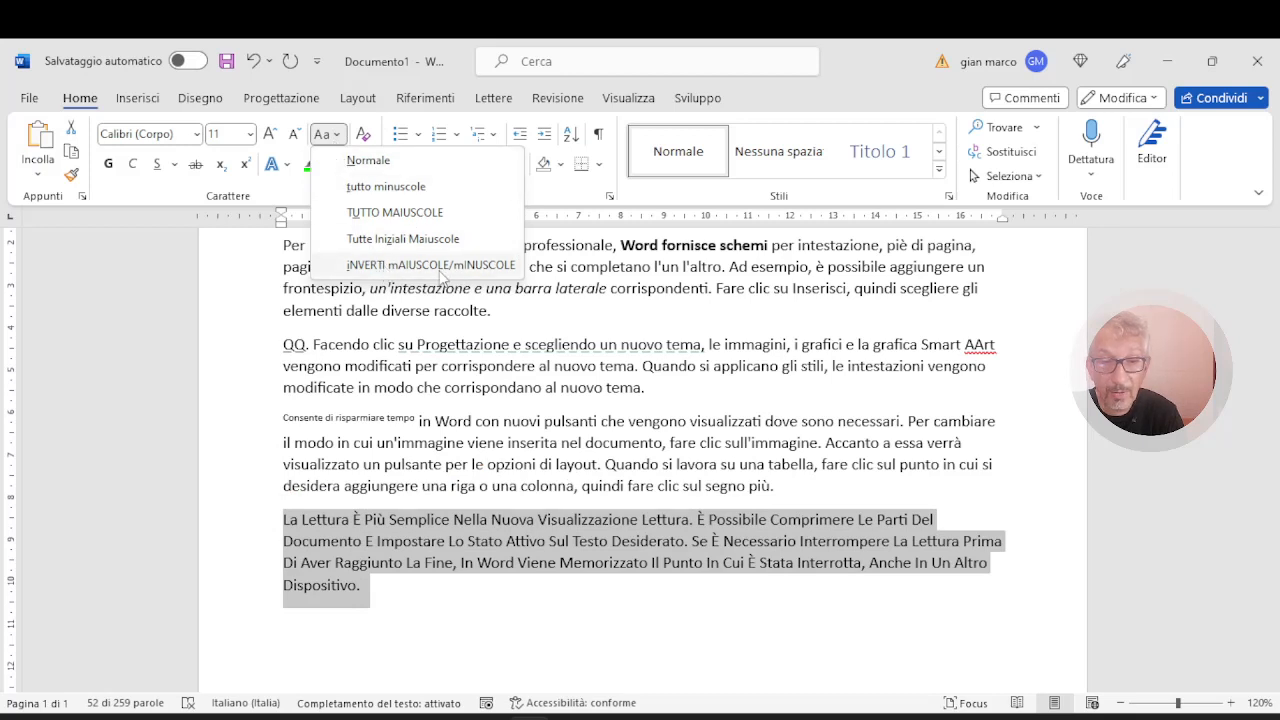
click(386, 266)
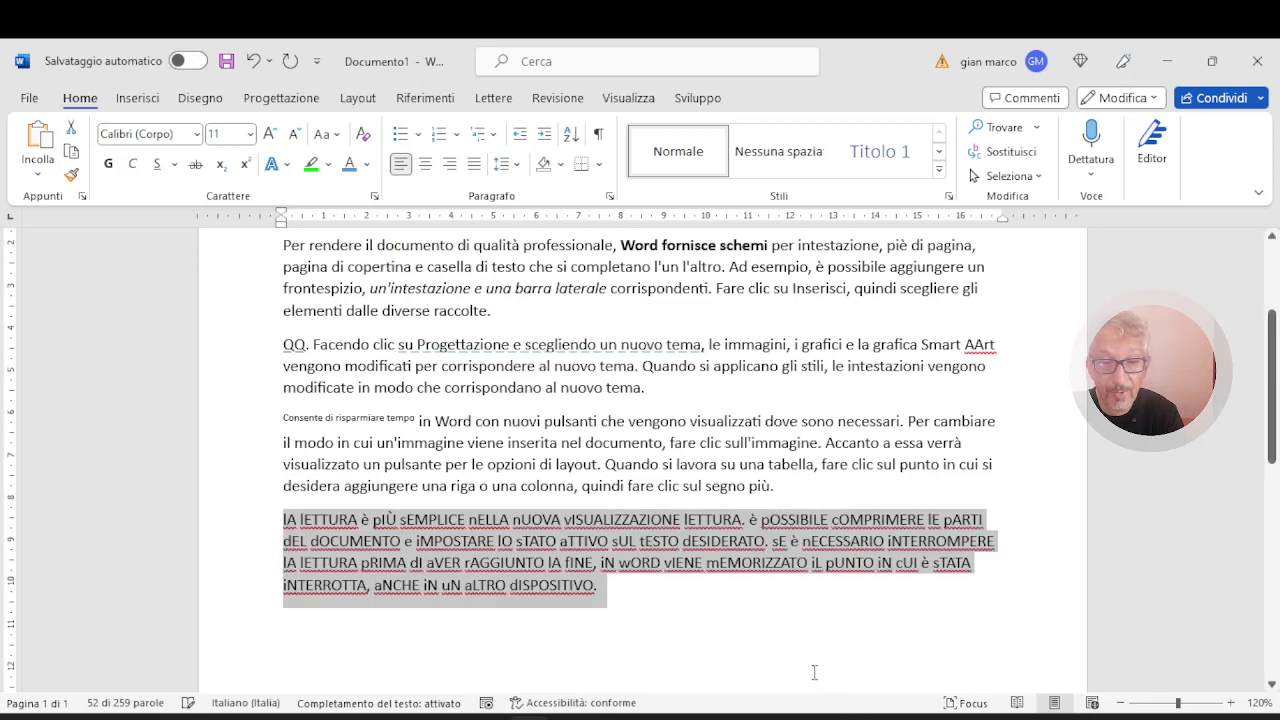
click(740, 606)
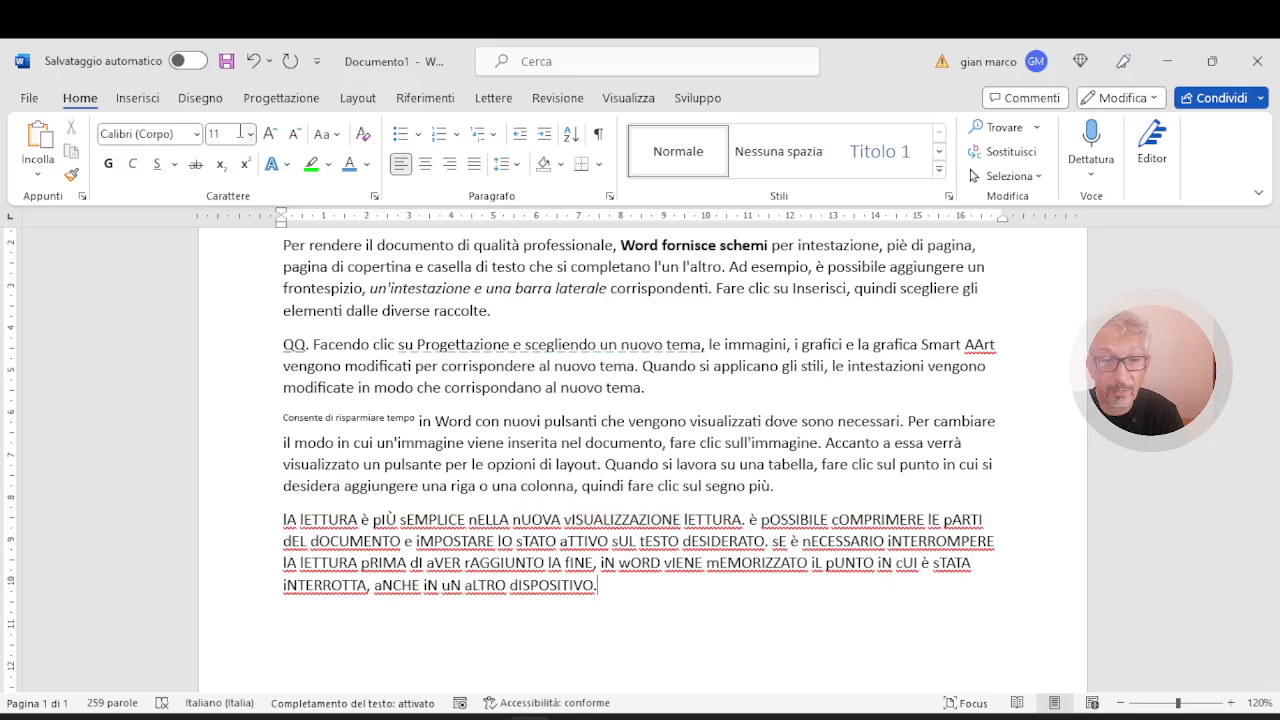
click(253, 61)
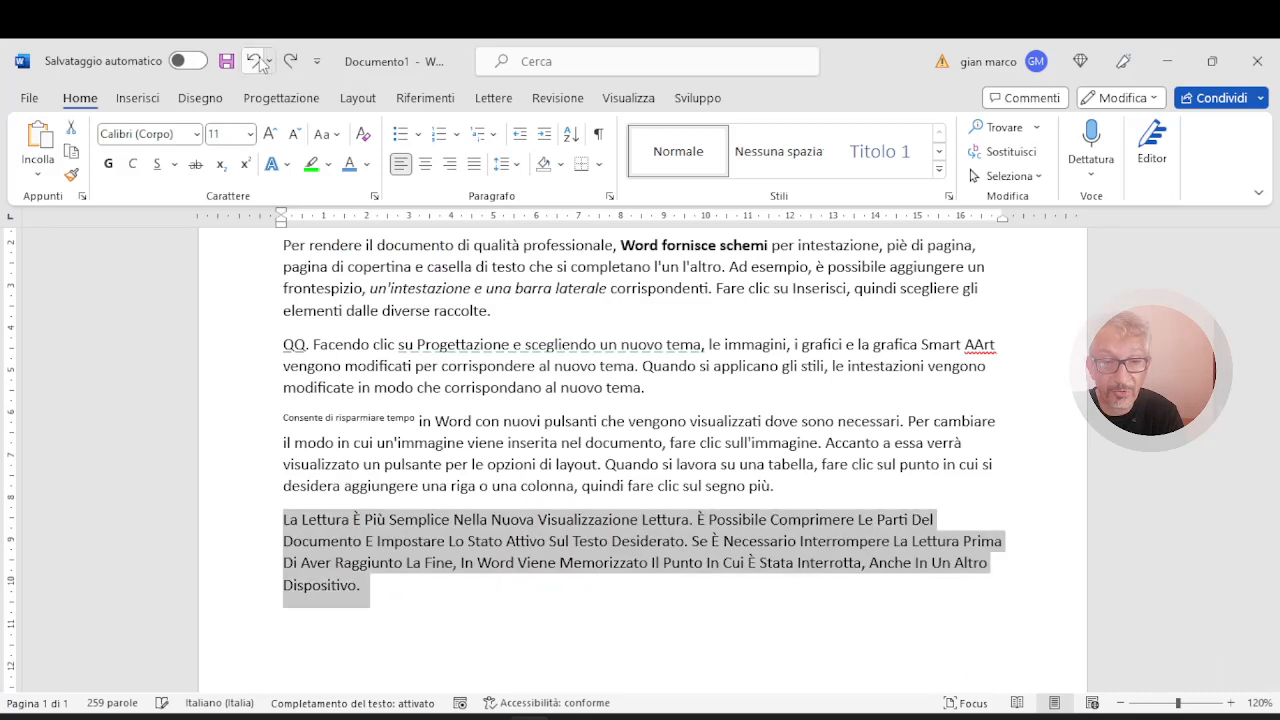
click(462, 644)
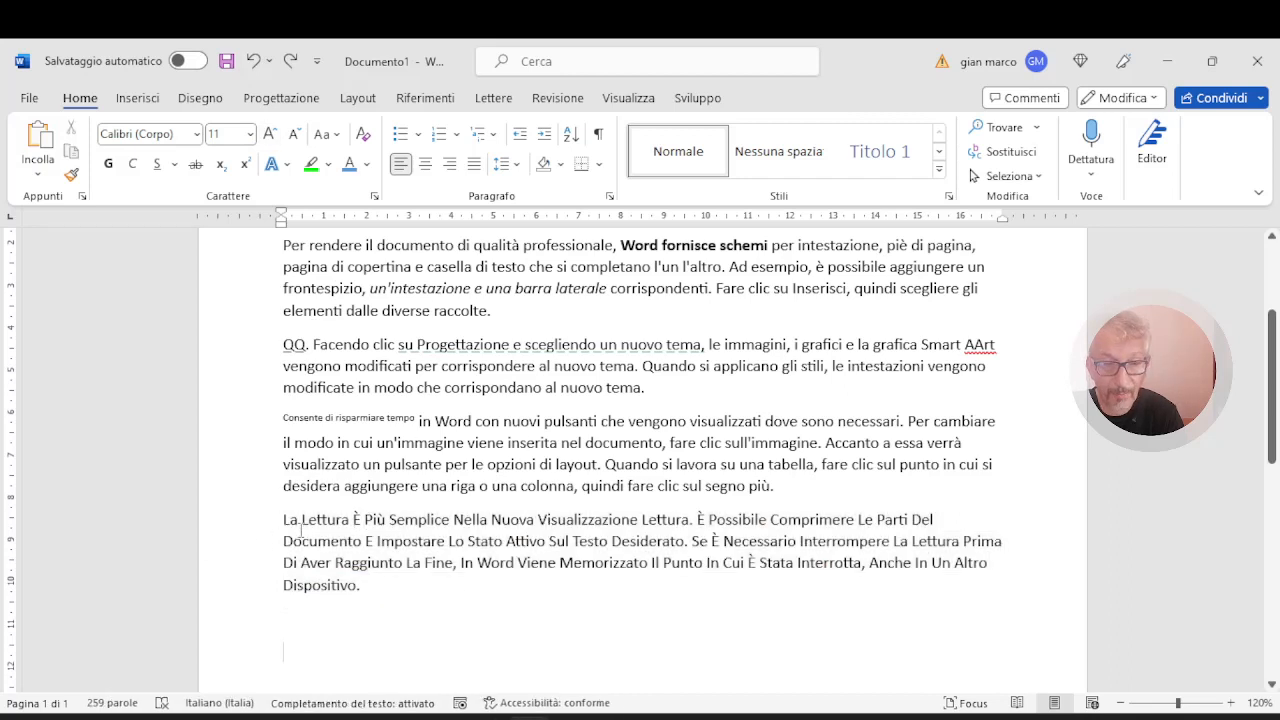
- Select the fifth paragraph's text and look through the available highlight colours, font colours and gradient variations
drag(308, 536, 357, 585)
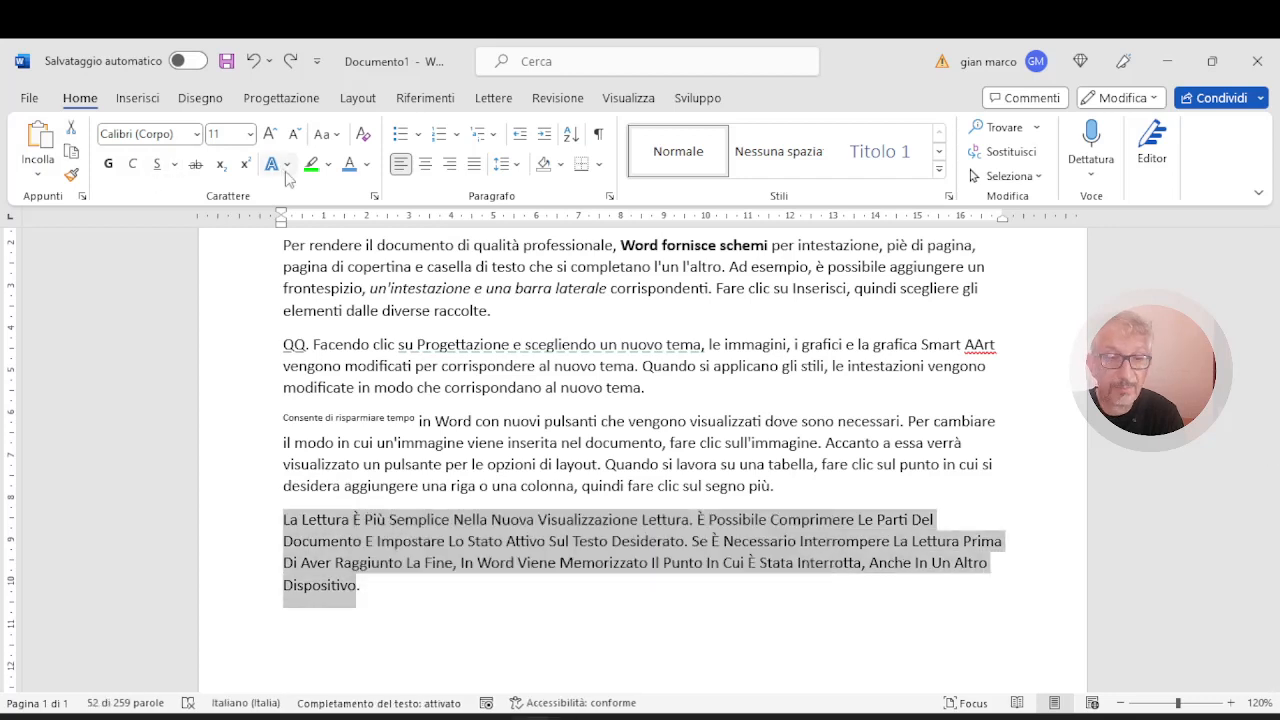
click(329, 167)
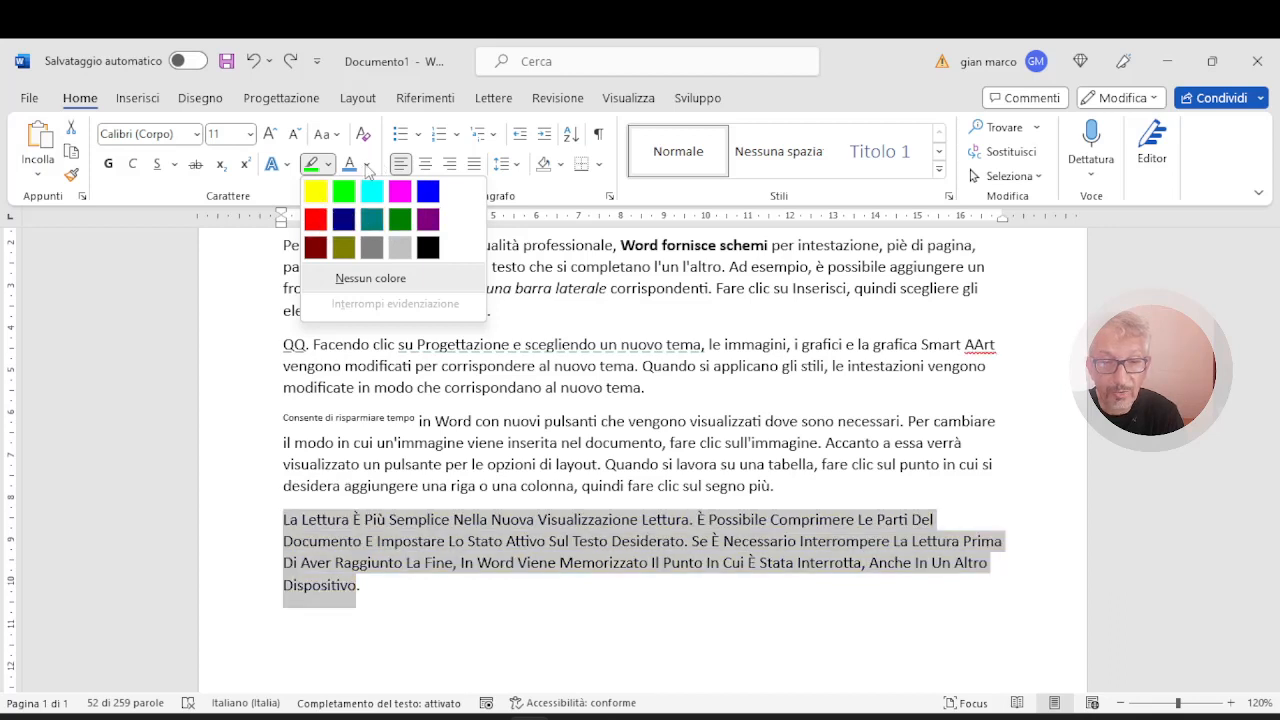
click(368, 166)
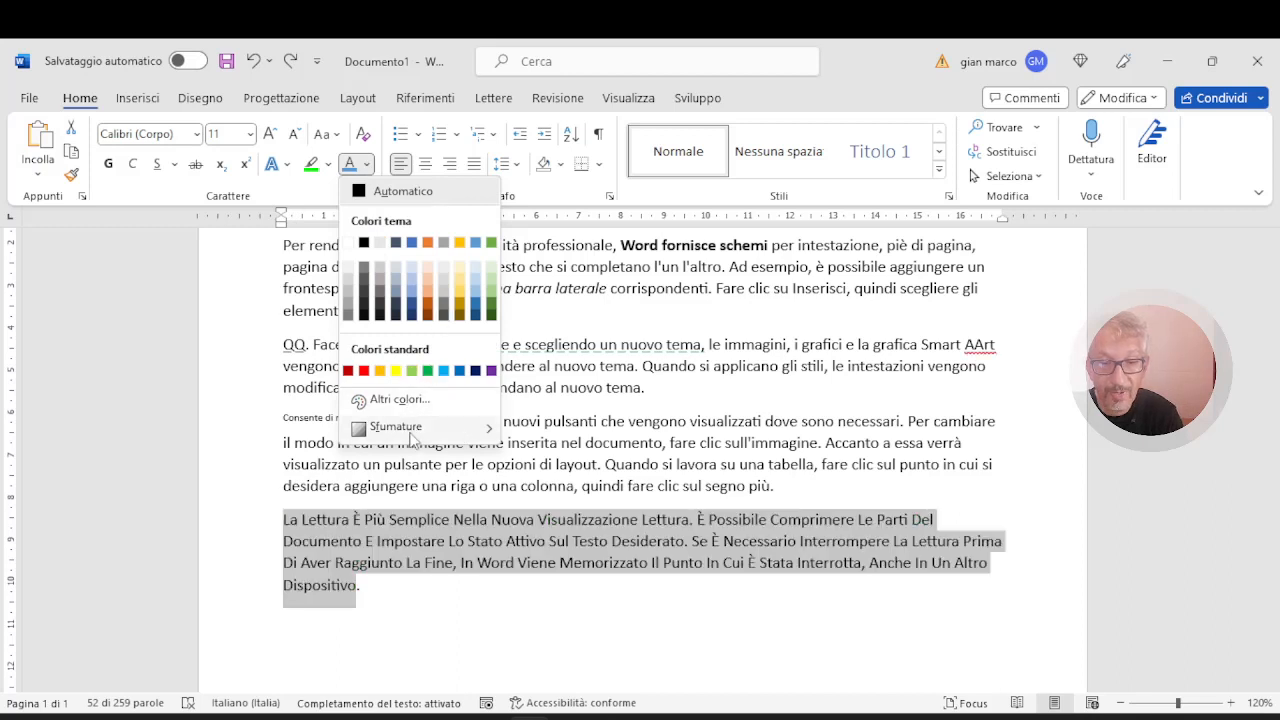
mouse_move(412, 430)
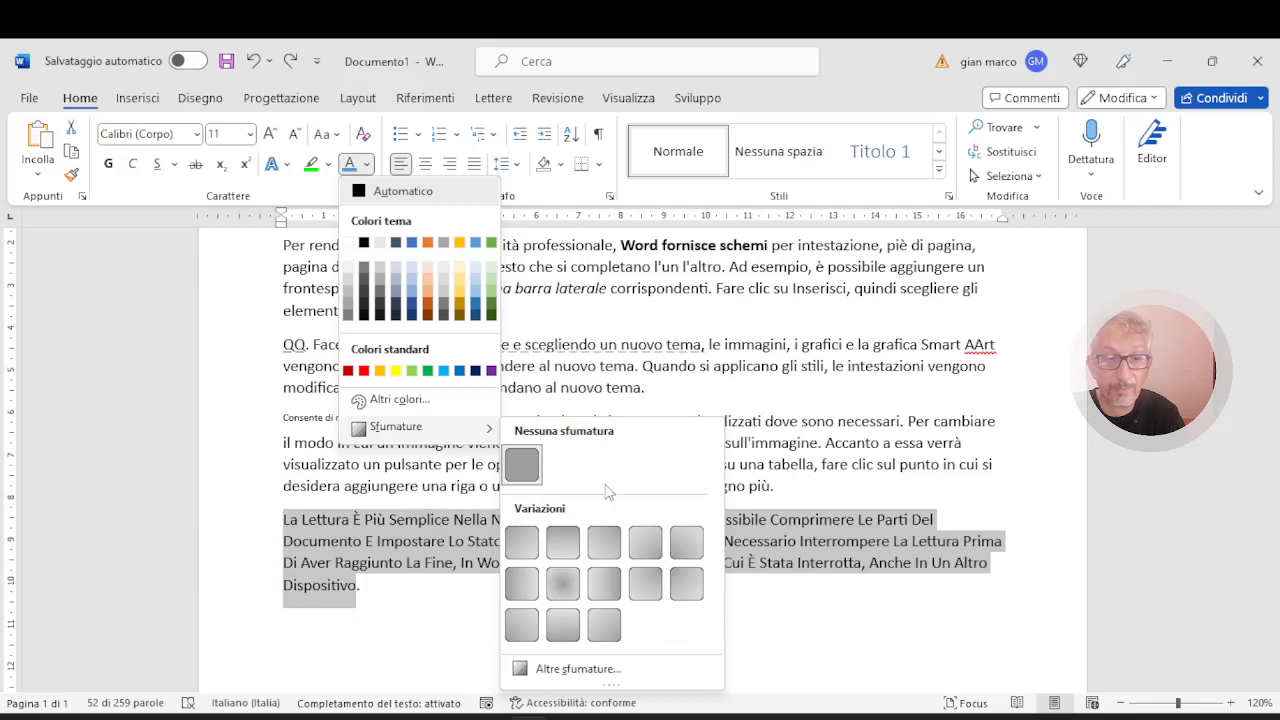
click(677, 394)
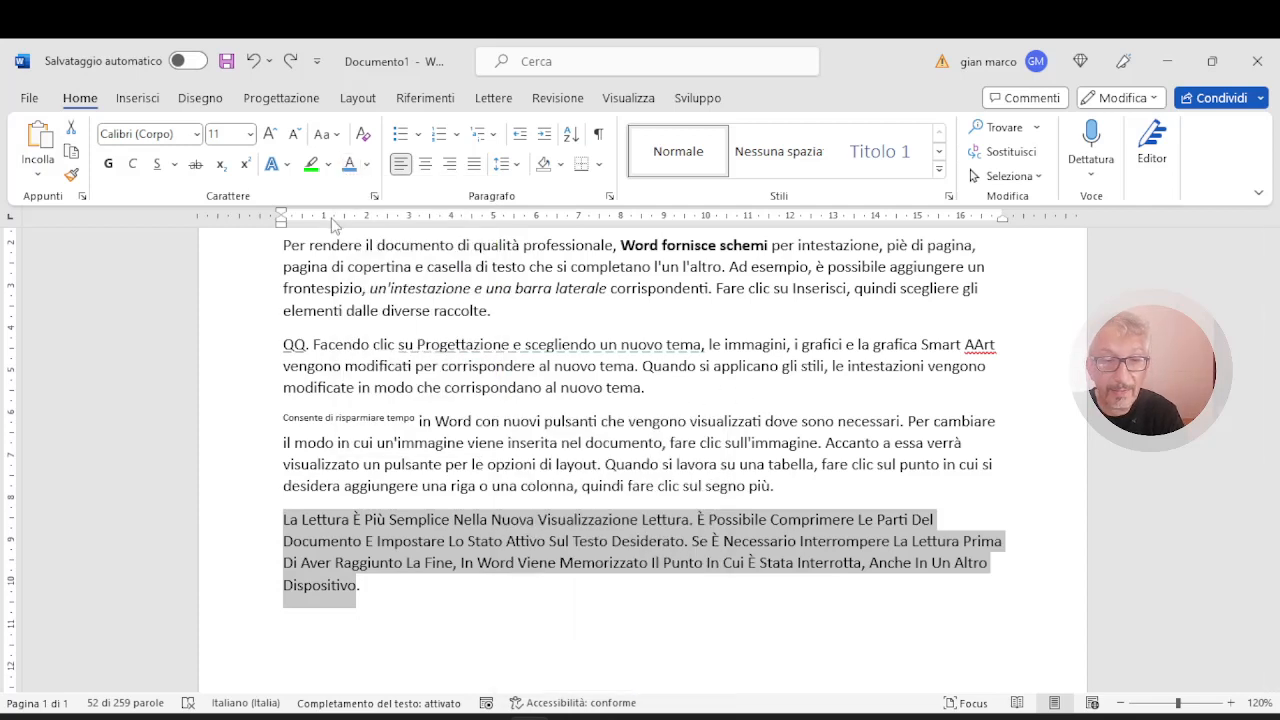
- Set the fifth paragraph's text fill transparency to 14% in the text effects formatting options
click(367, 166)
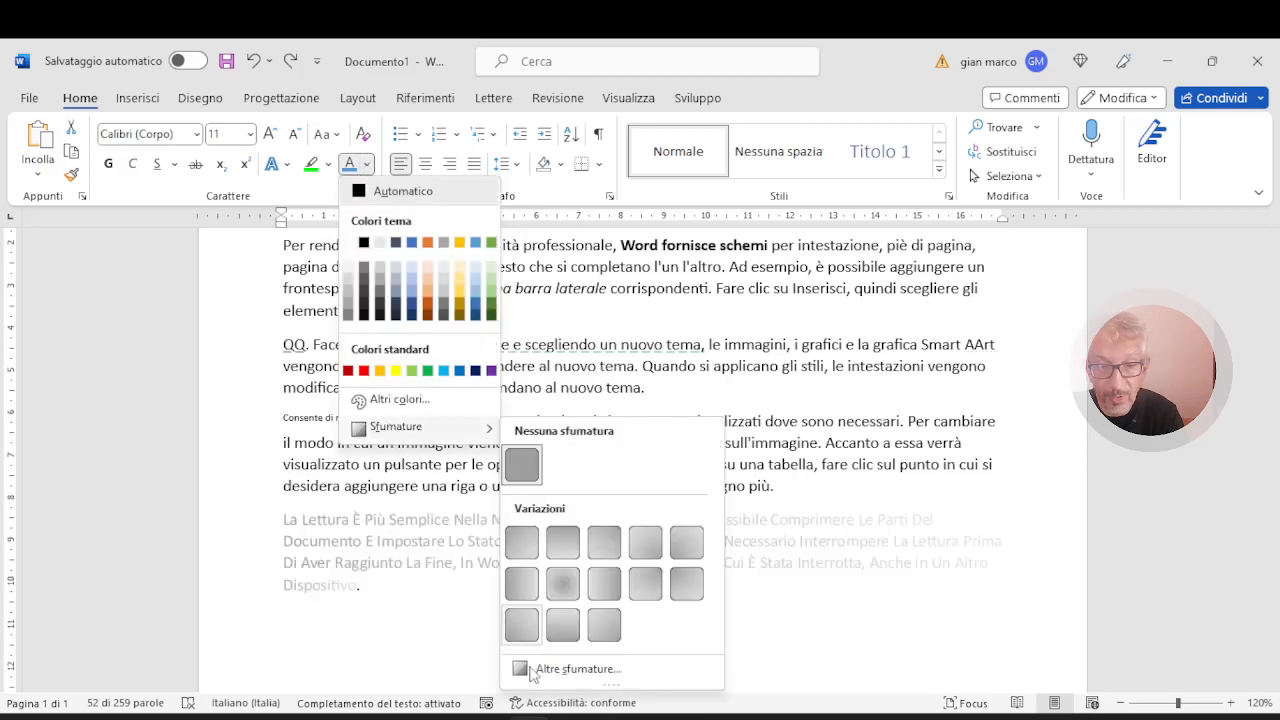
click(562, 669)
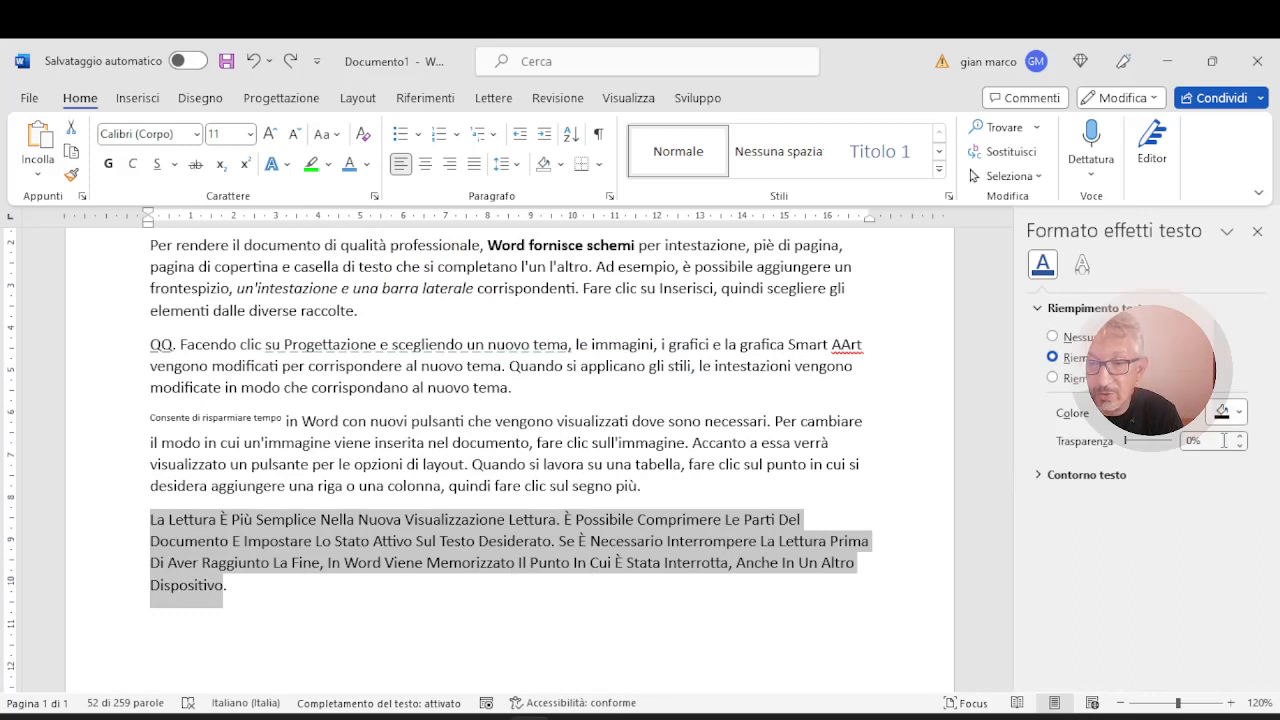
mouse_move(1127, 448)
mouse_down()
mouse_move(1173, 452)
mouse_move(1134, 449)
mouse_up()
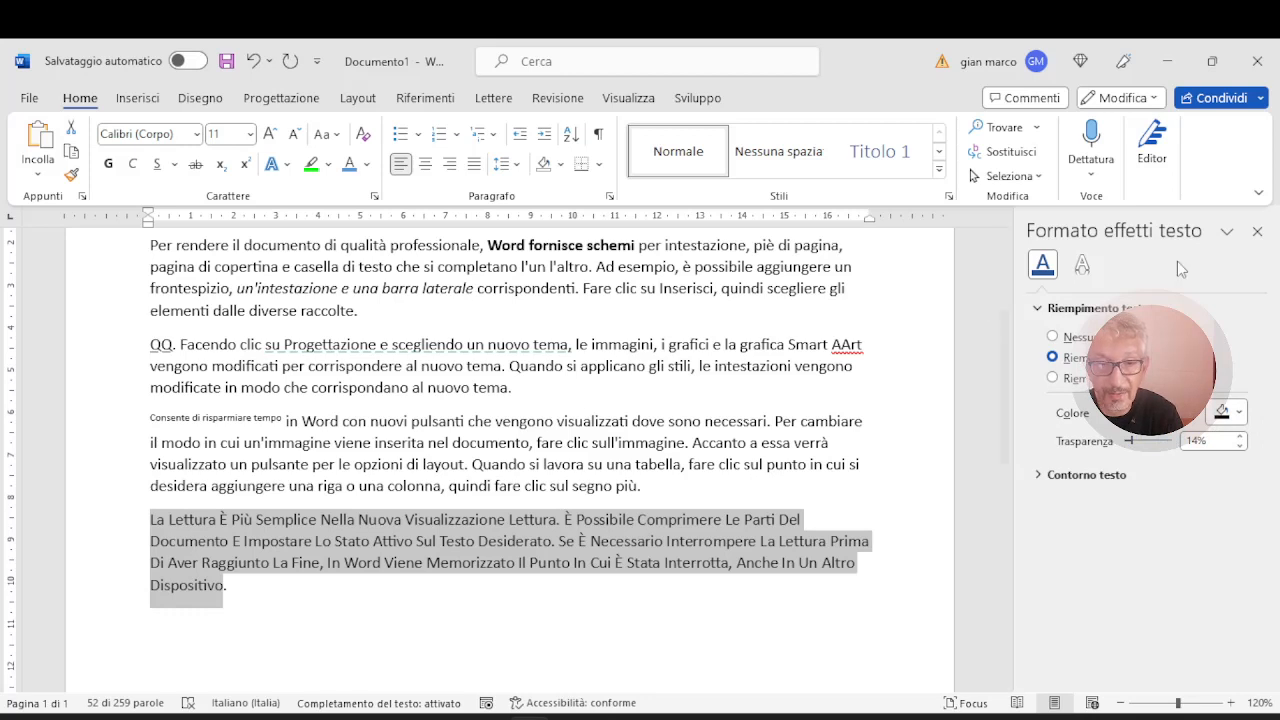
click(1257, 231)
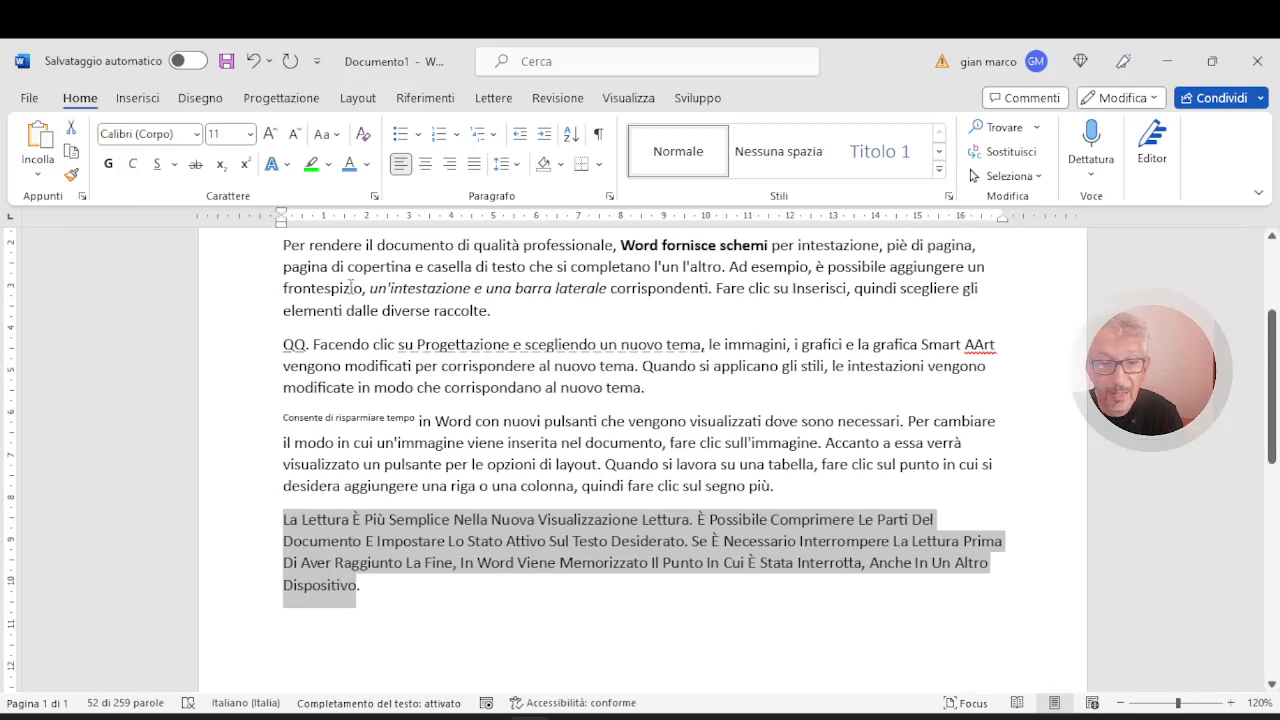
- Look through the text effect presets and the outline, shadow, ligature and reflection options for the fifth paragraph
click(286, 166)
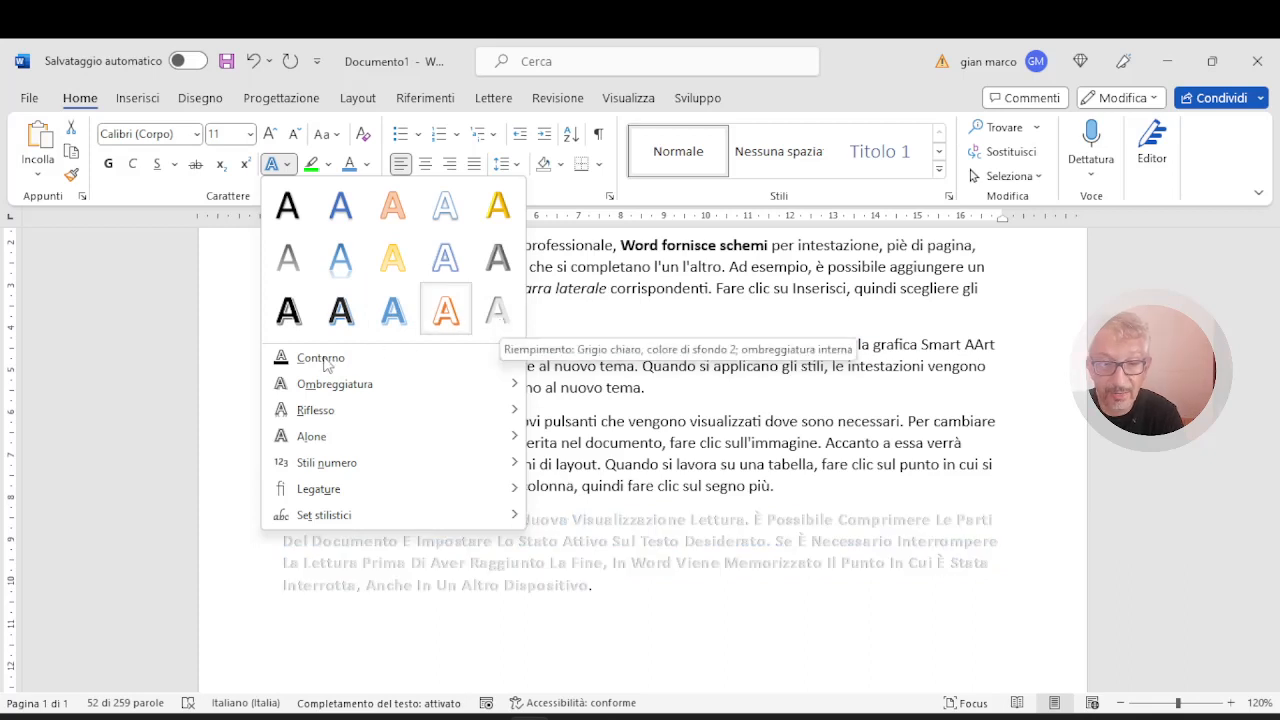
mouse_move(511, 360)
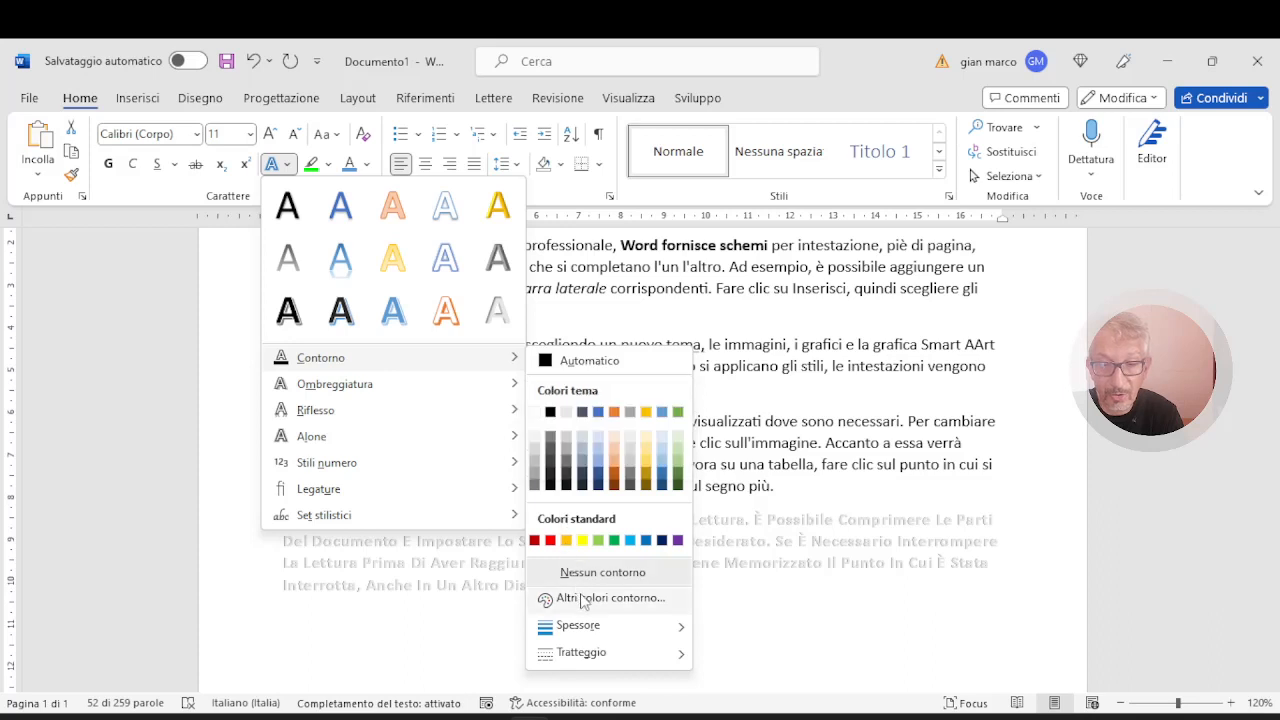
mouse_move(592, 630)
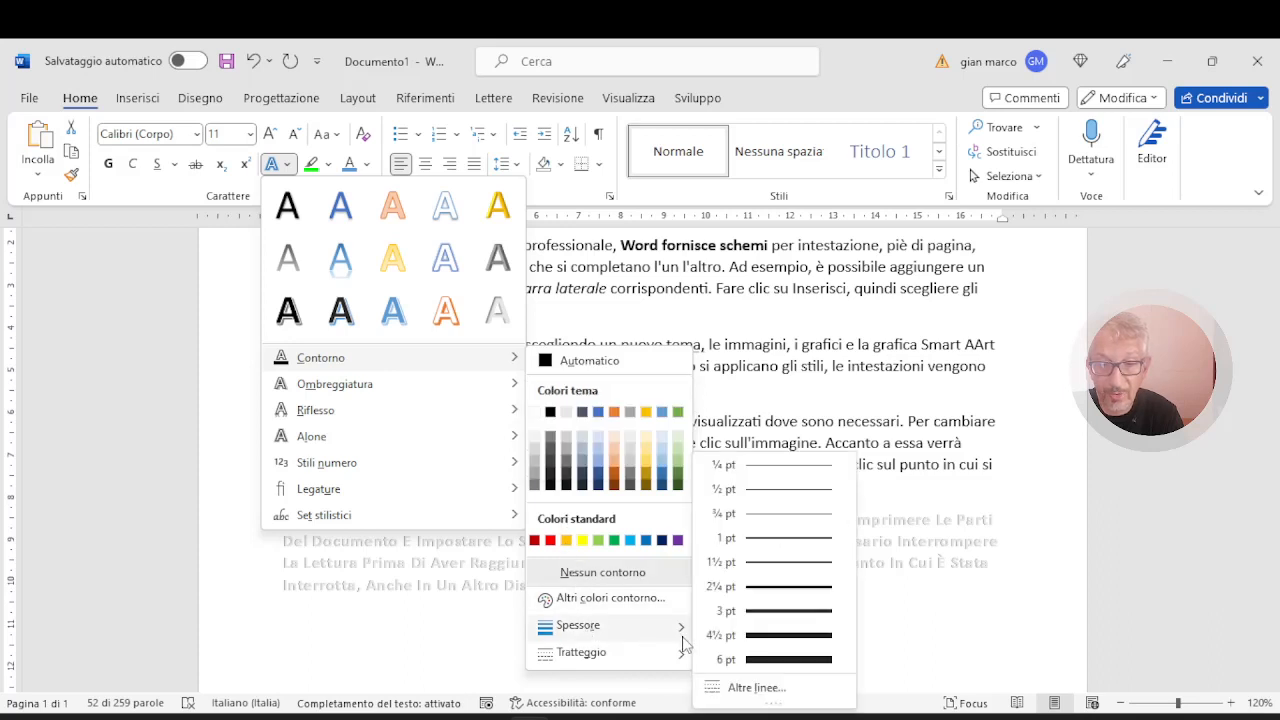
mouse_move(361, 390)
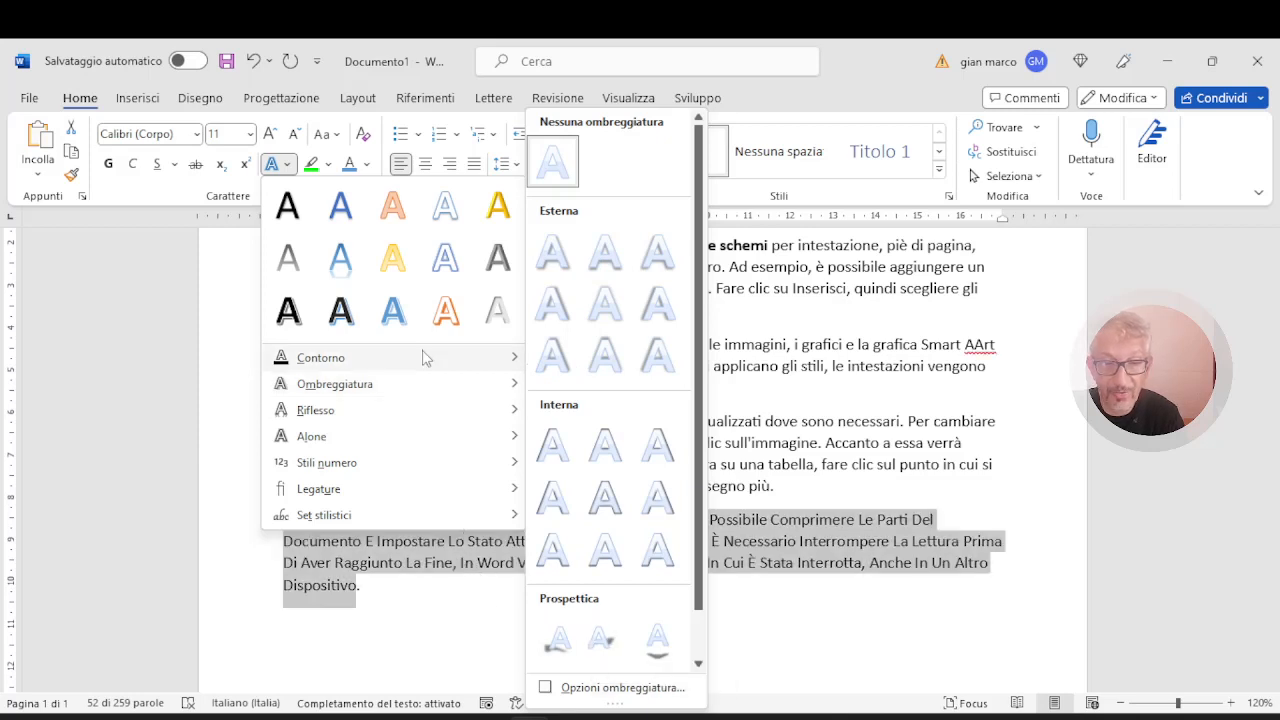
mouse_move(398, 495)
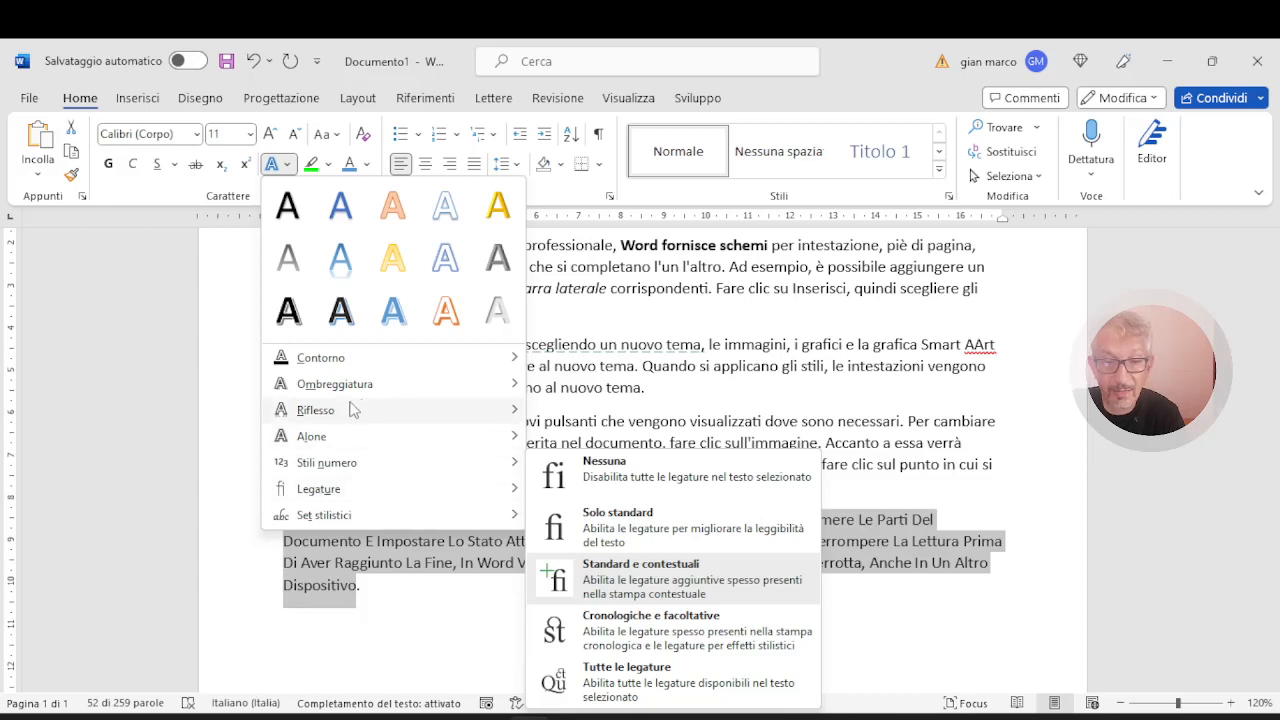
mouse_move(335, 420)
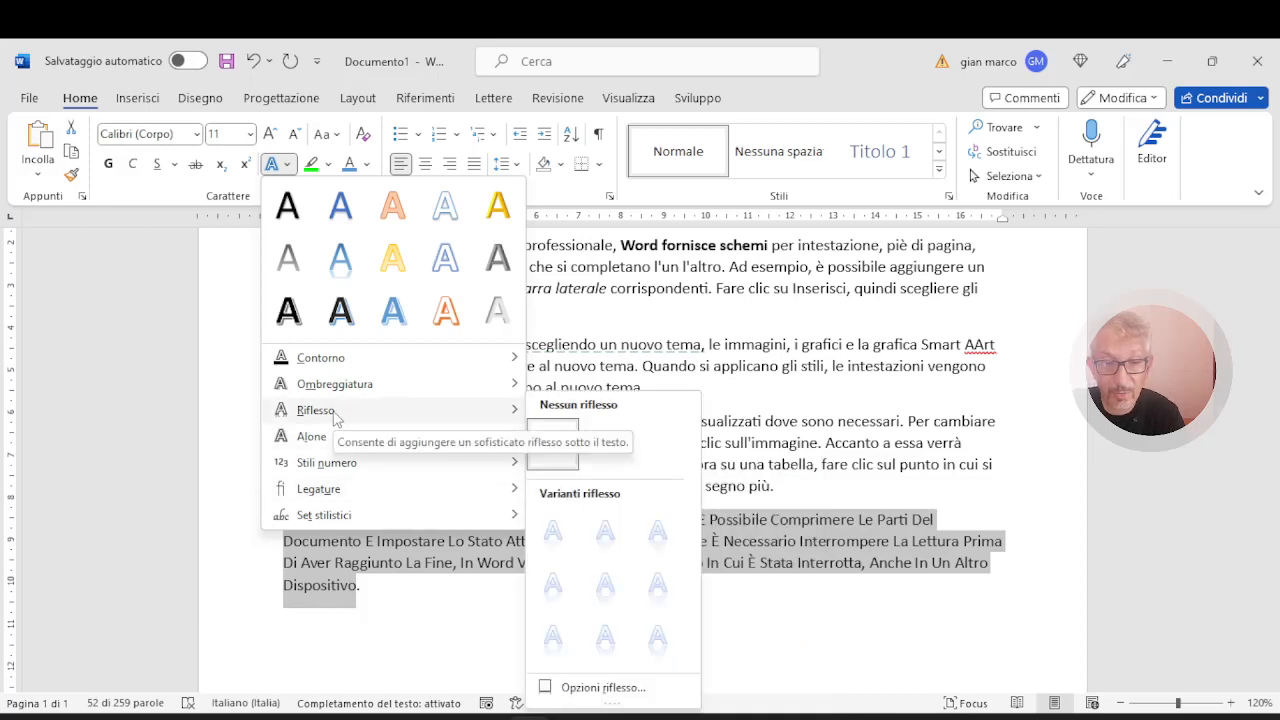
click(600, 562)
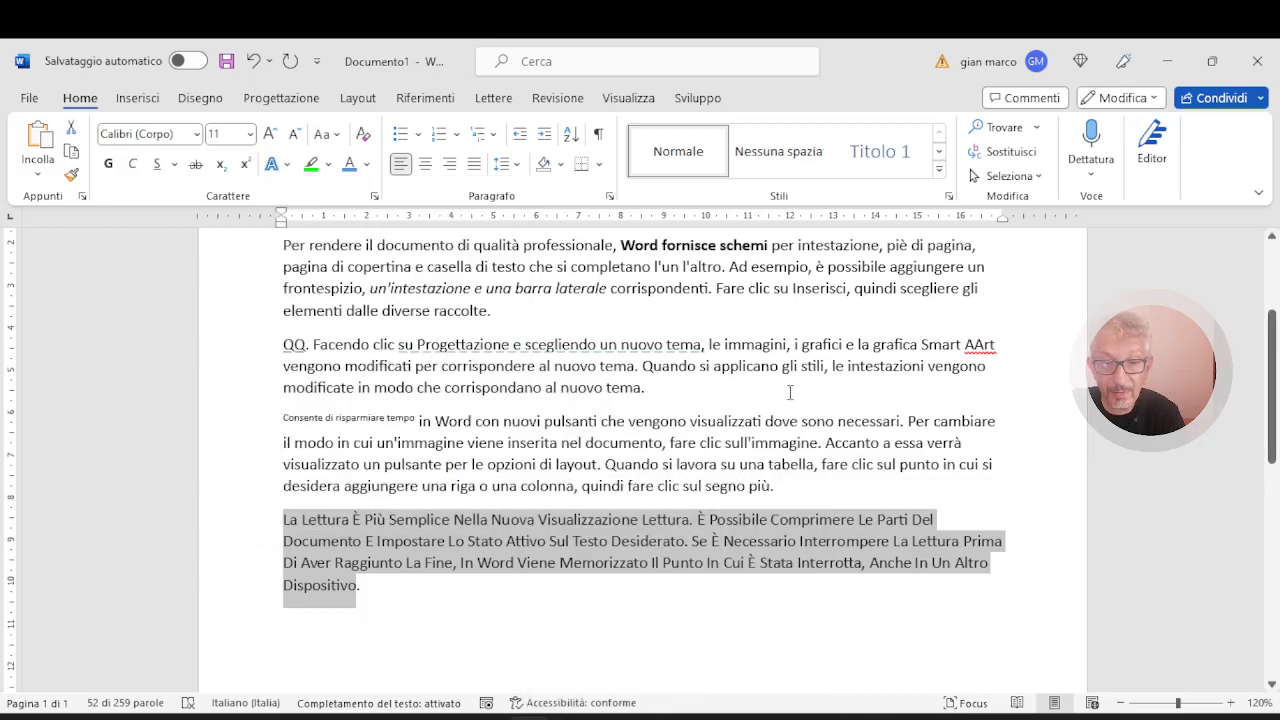
- Enlarge ", Word fornisce schemi" in the second paragraph stepwise to 22 pt
scroll(597, 560, up, 3)
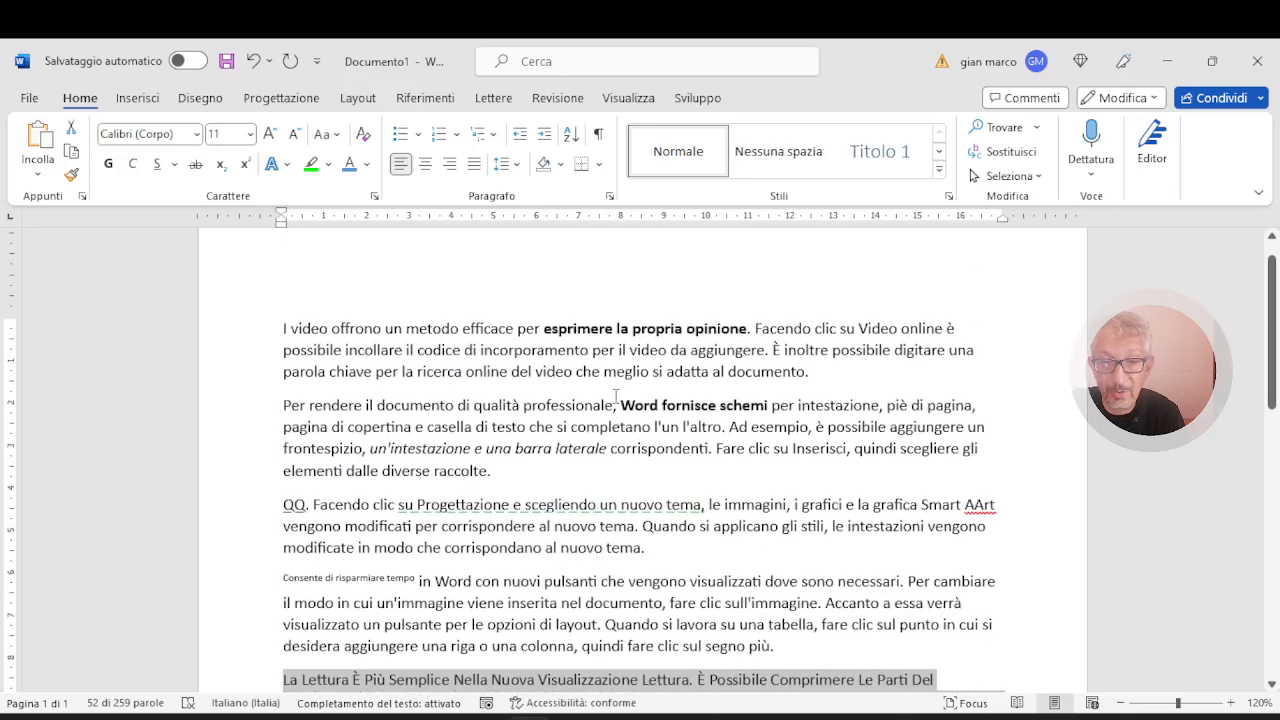
drag(614, 405, 770, 405)
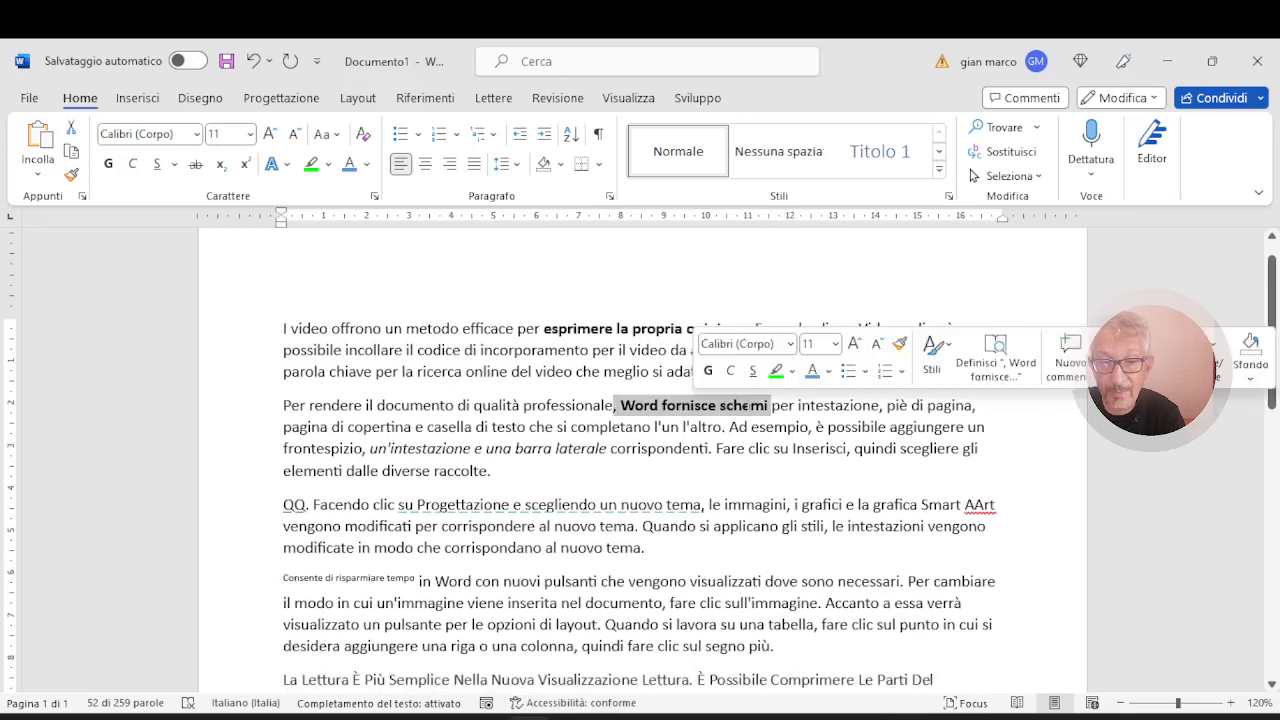
click(272, 134)
click(272, 134)
click(278, 134)
click(278, 134)
click(278, 134)
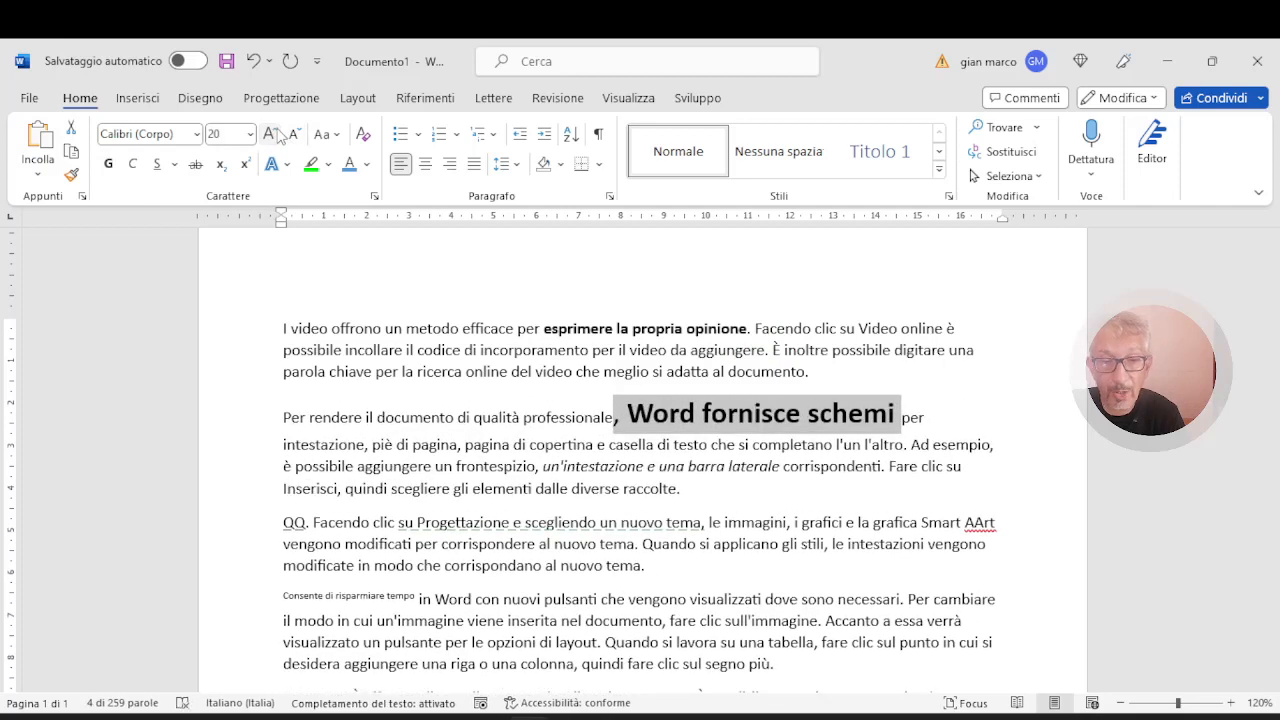
click(278, 134)
- Look through the glow variants and number styles among the text effects for the enlarged phrase
click(287, 166)
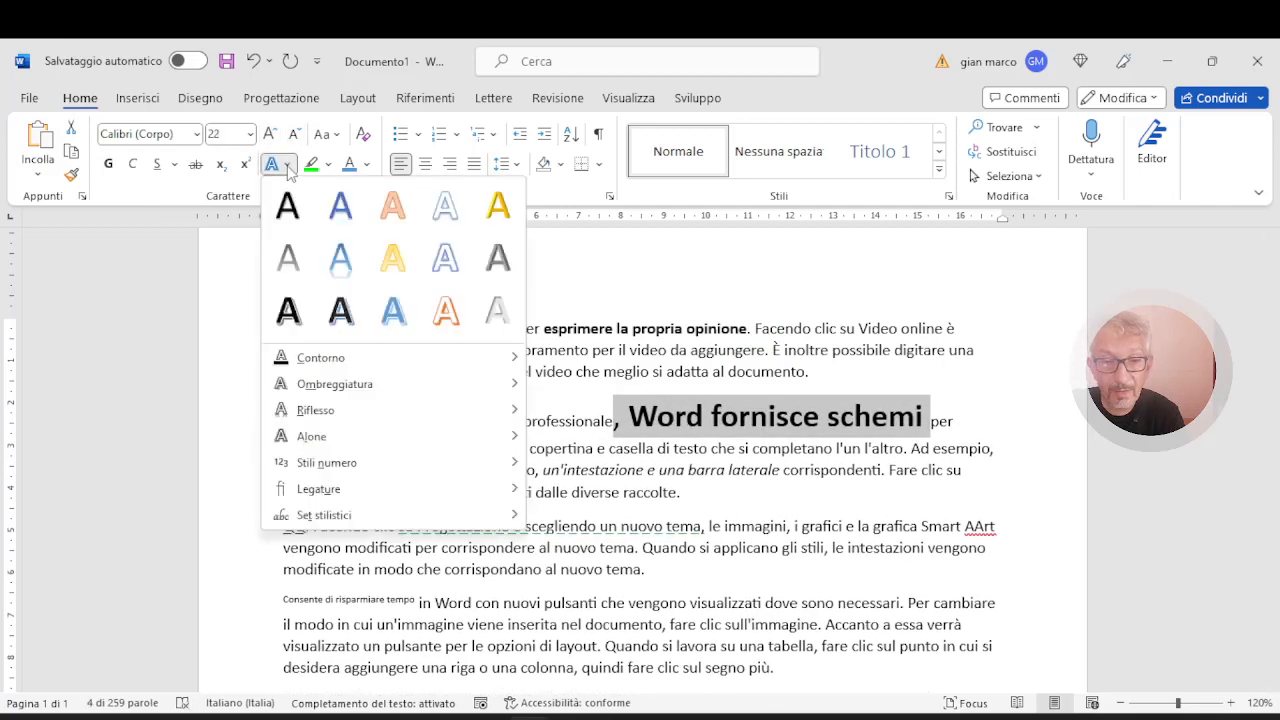
mouse_move(338, 421)
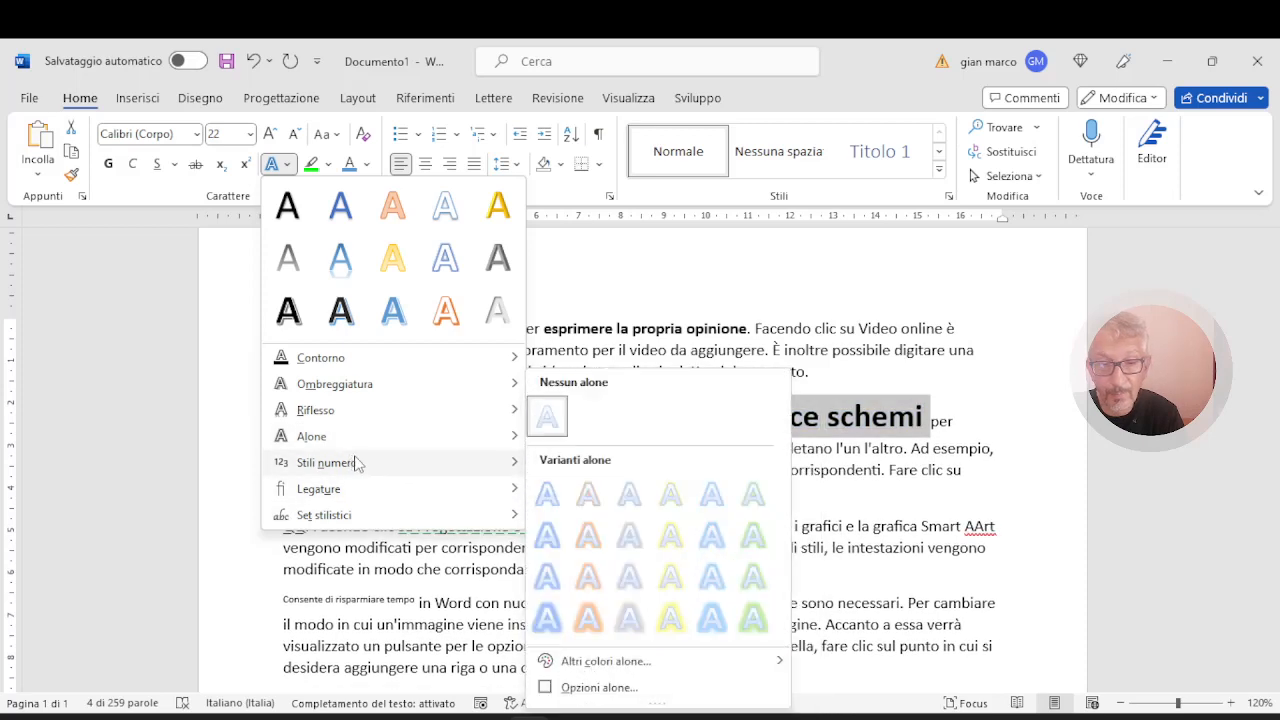
mouse_move(400, 466)
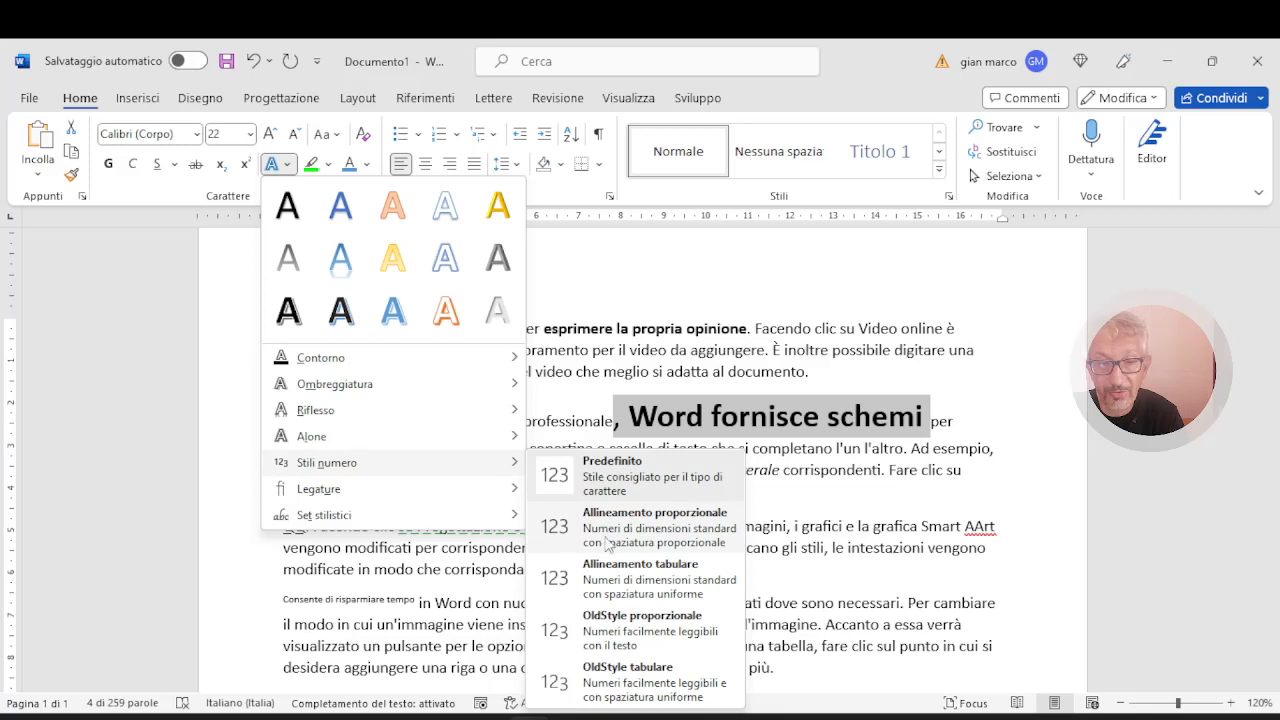
click(696, 281)
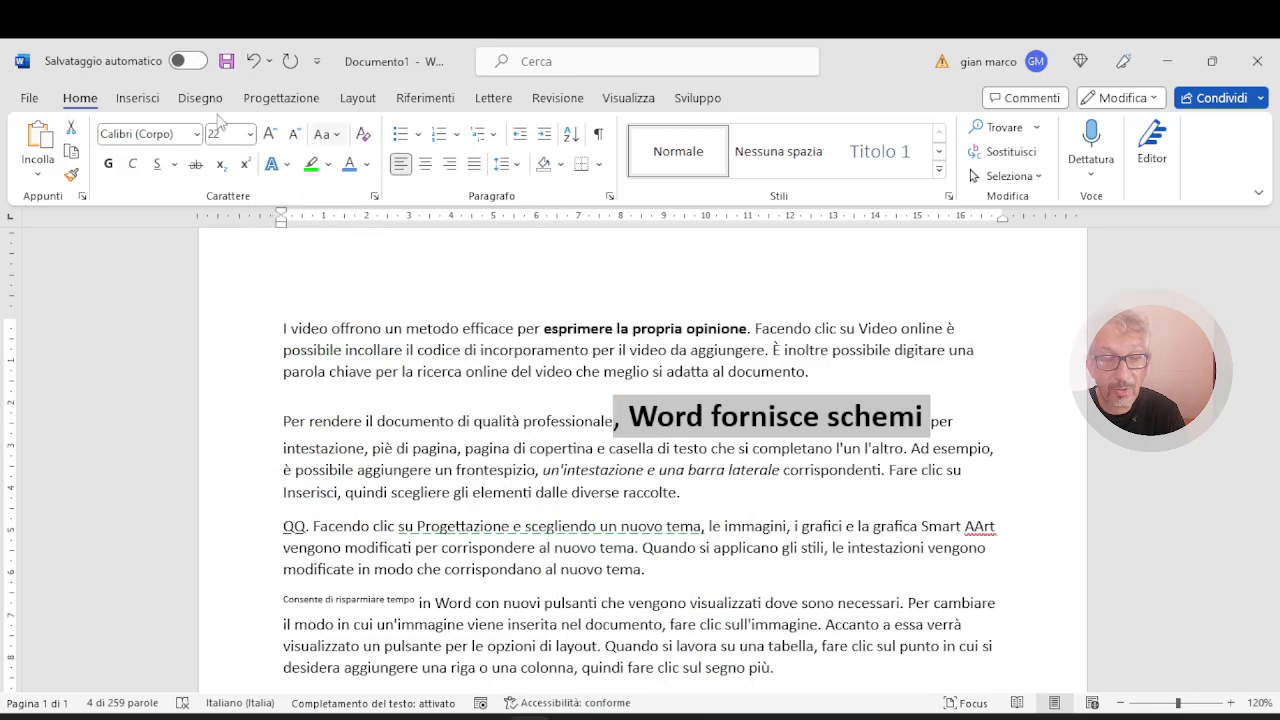
- Examine the basic and advanced character settings in the Carattere dialog, and close it without changing anything
click(376, 201)
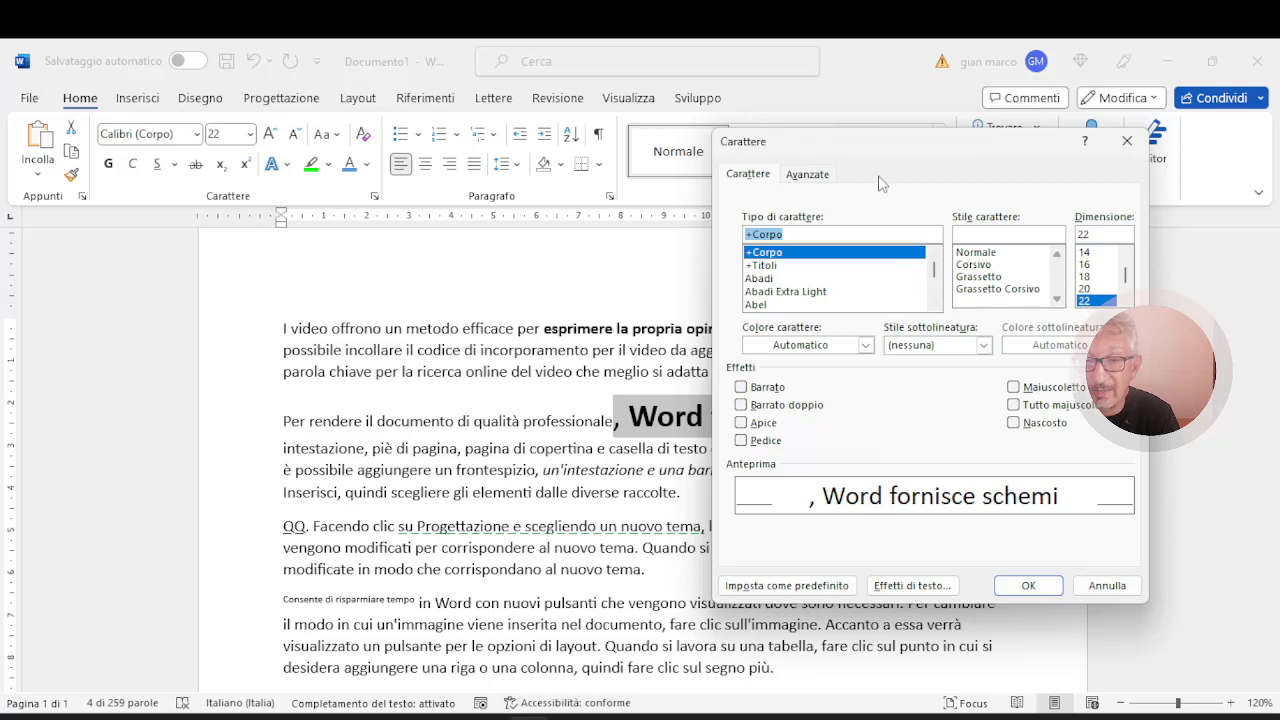
click(821, 180)
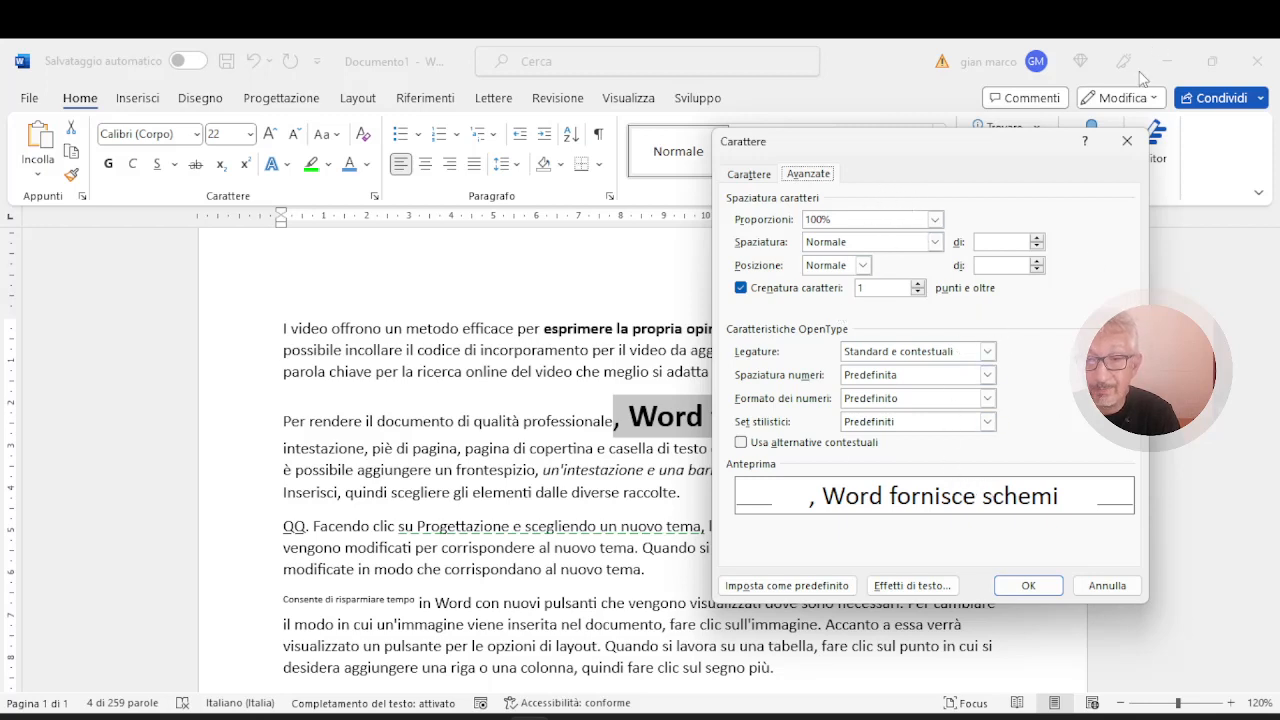
click(1127, 146)
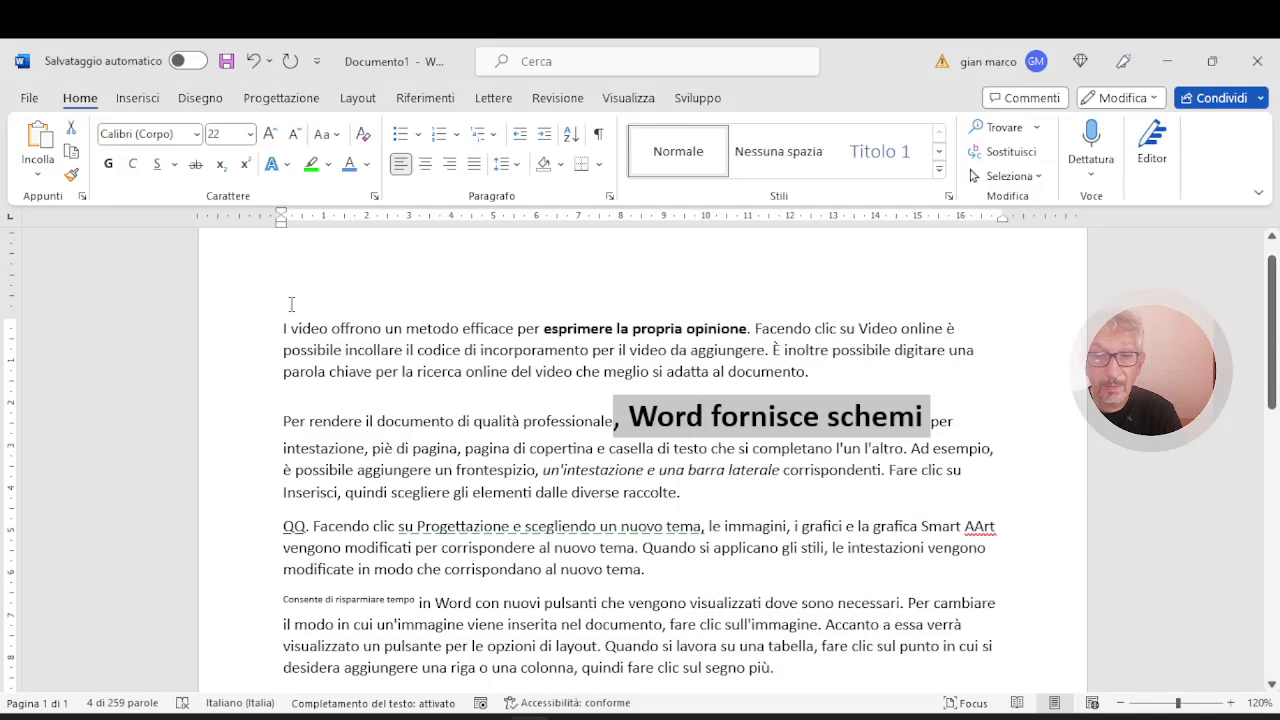